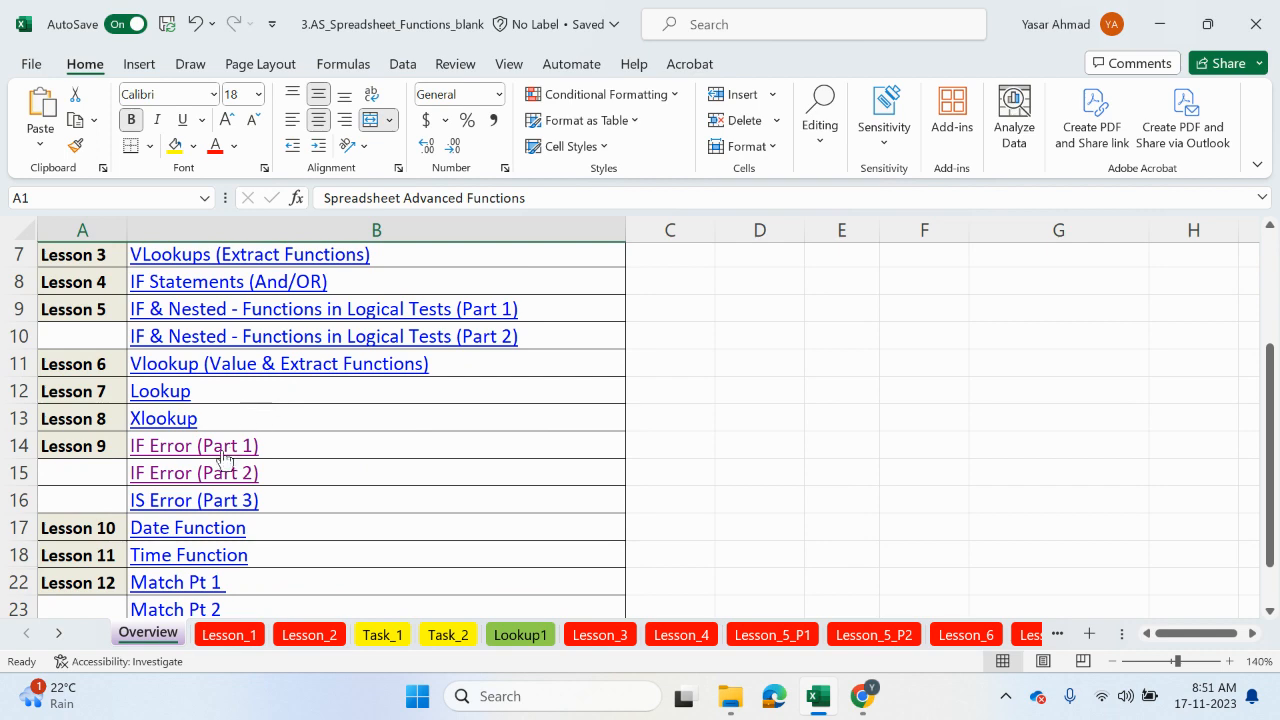
Step: Open the IF Error (Part 1) lesson sheet and examine the IFERROR formula in the first Total cell, D4
left_click(221, 446)
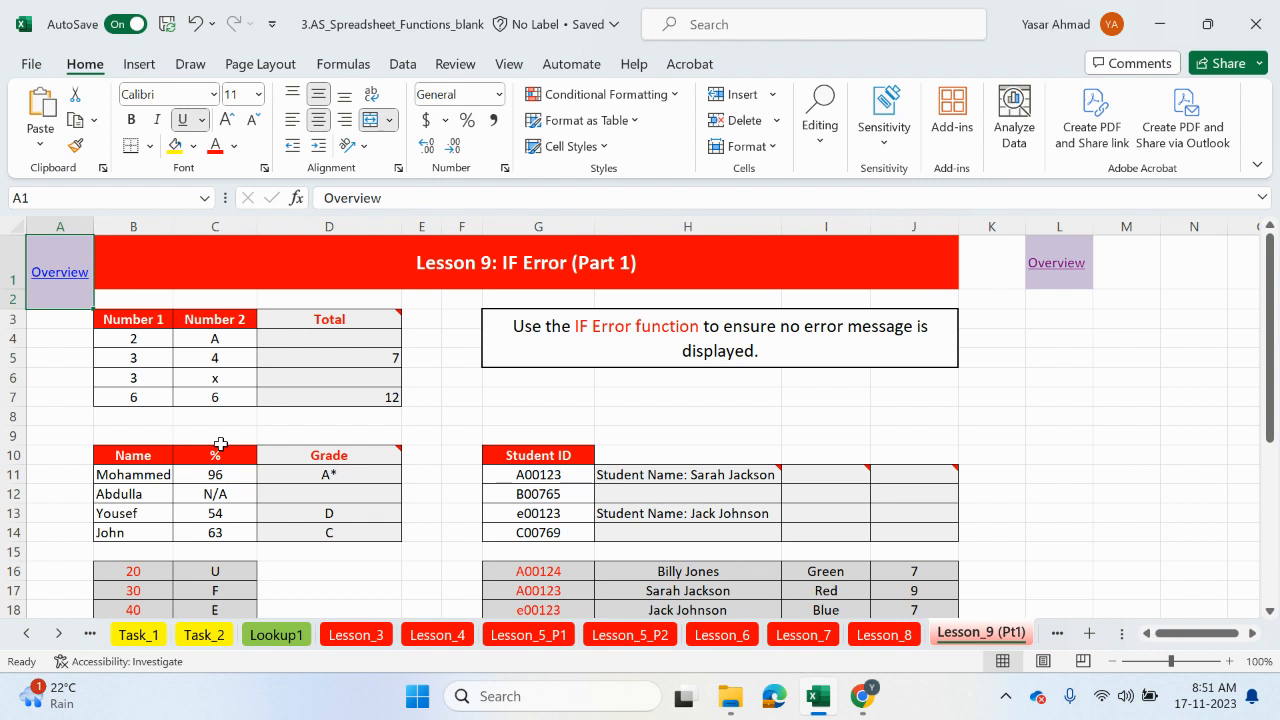
left_click(366, 343)
left_click(442, 197)
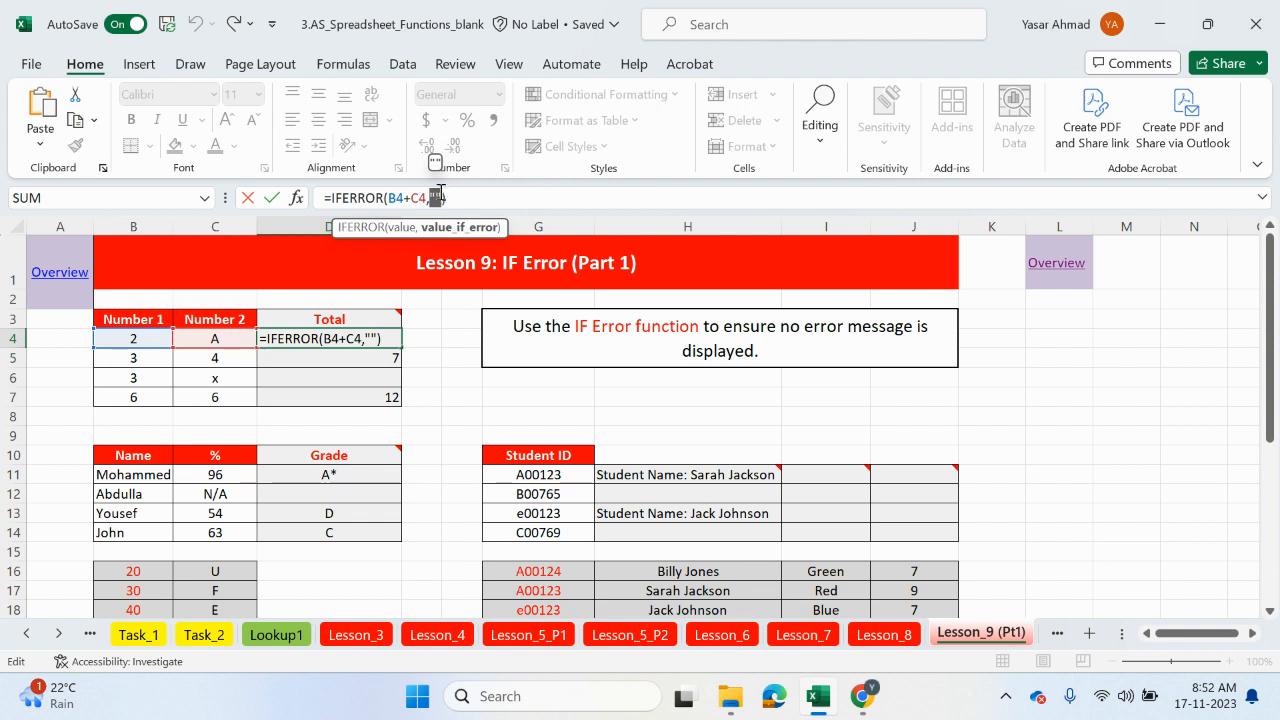
left_click(436, 199)
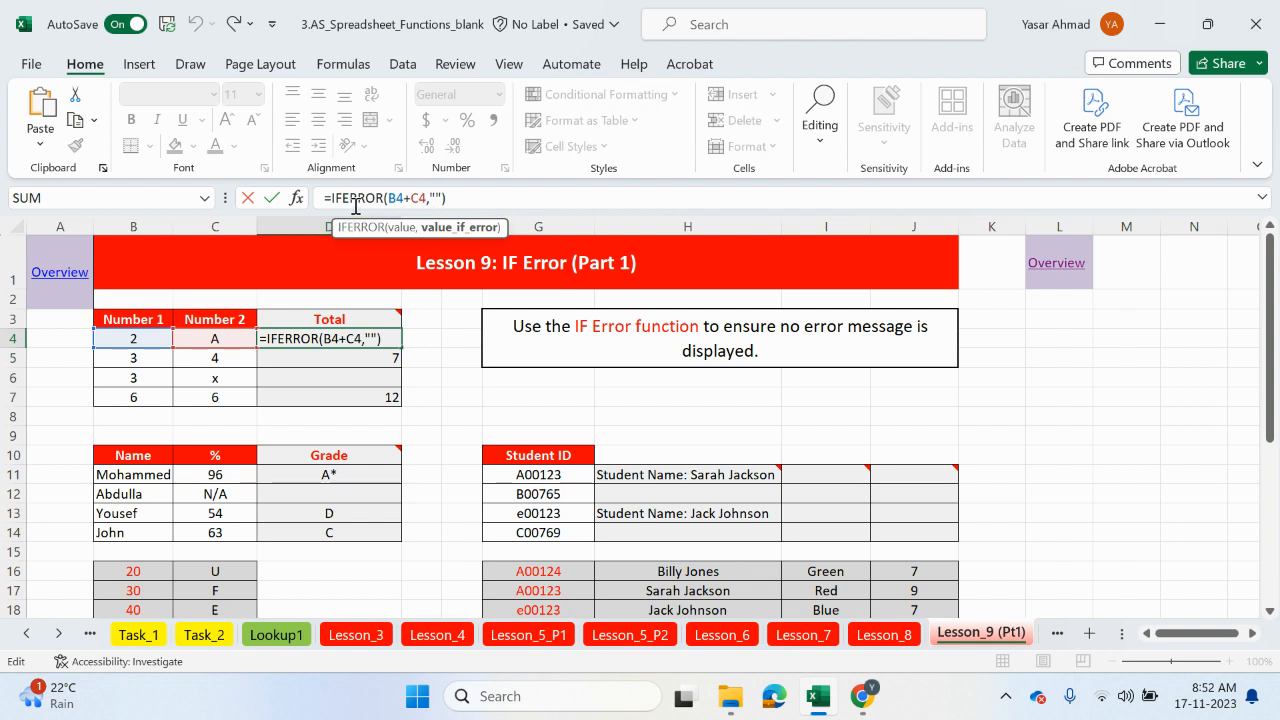
left_click(404, 199)
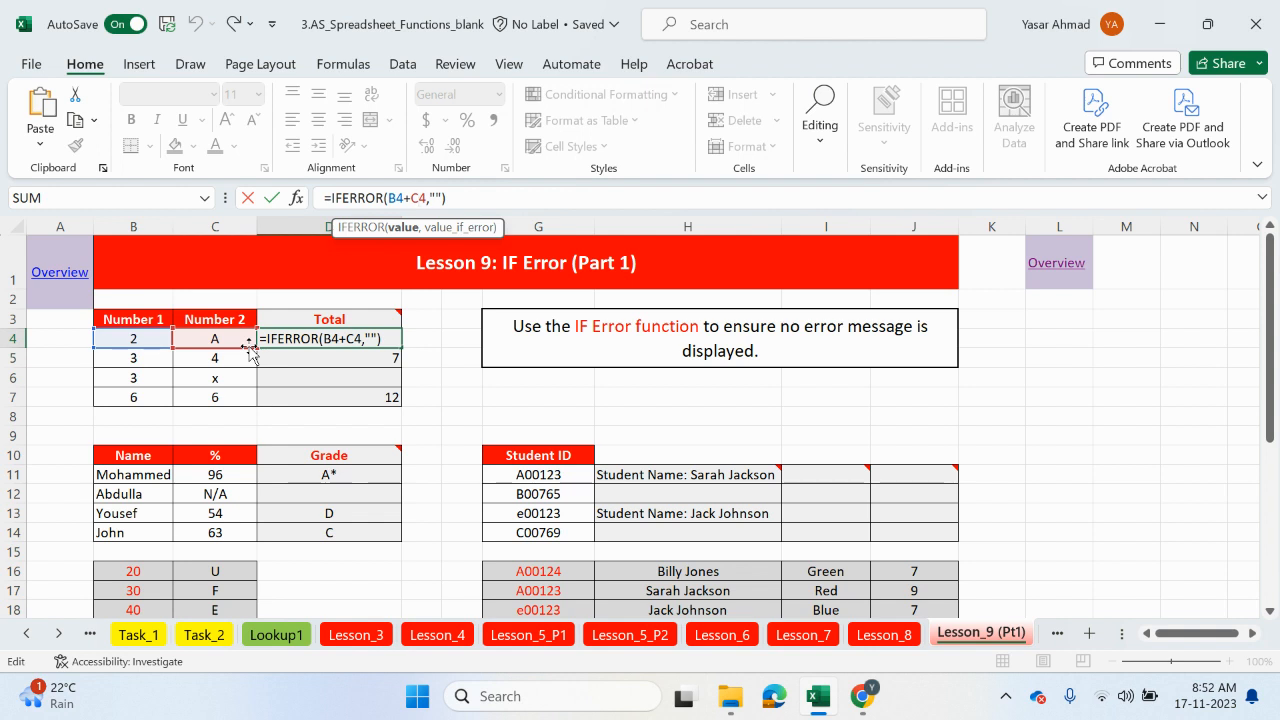
double_click(441, 197)
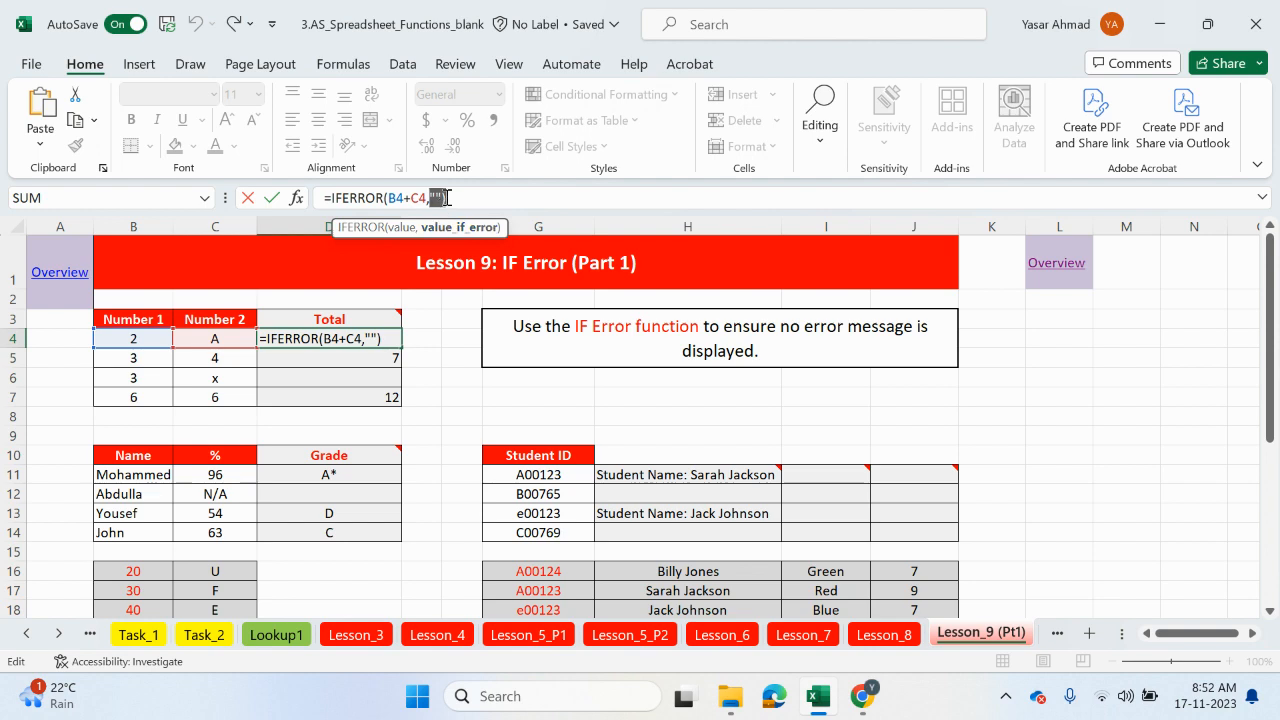
key("Return")
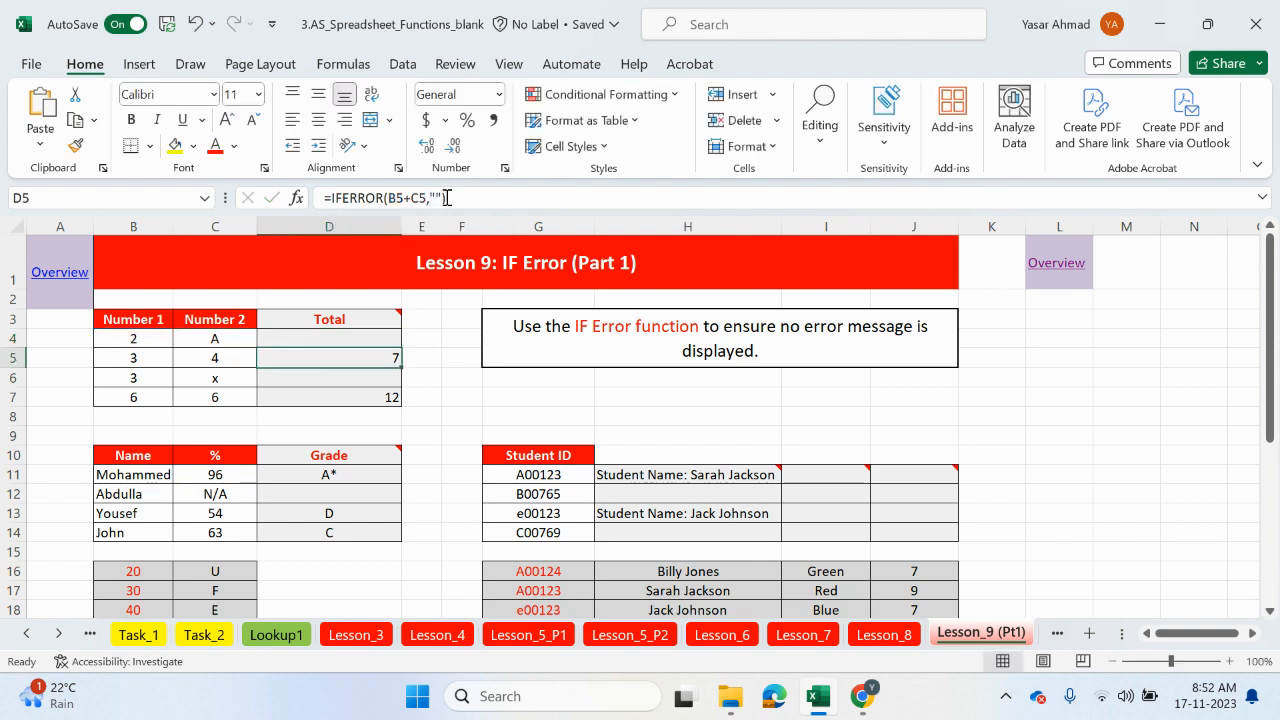
Step: Return to the Overview sheet and open the IF Error (Part 2) lesson from it
left_click(55, 275)
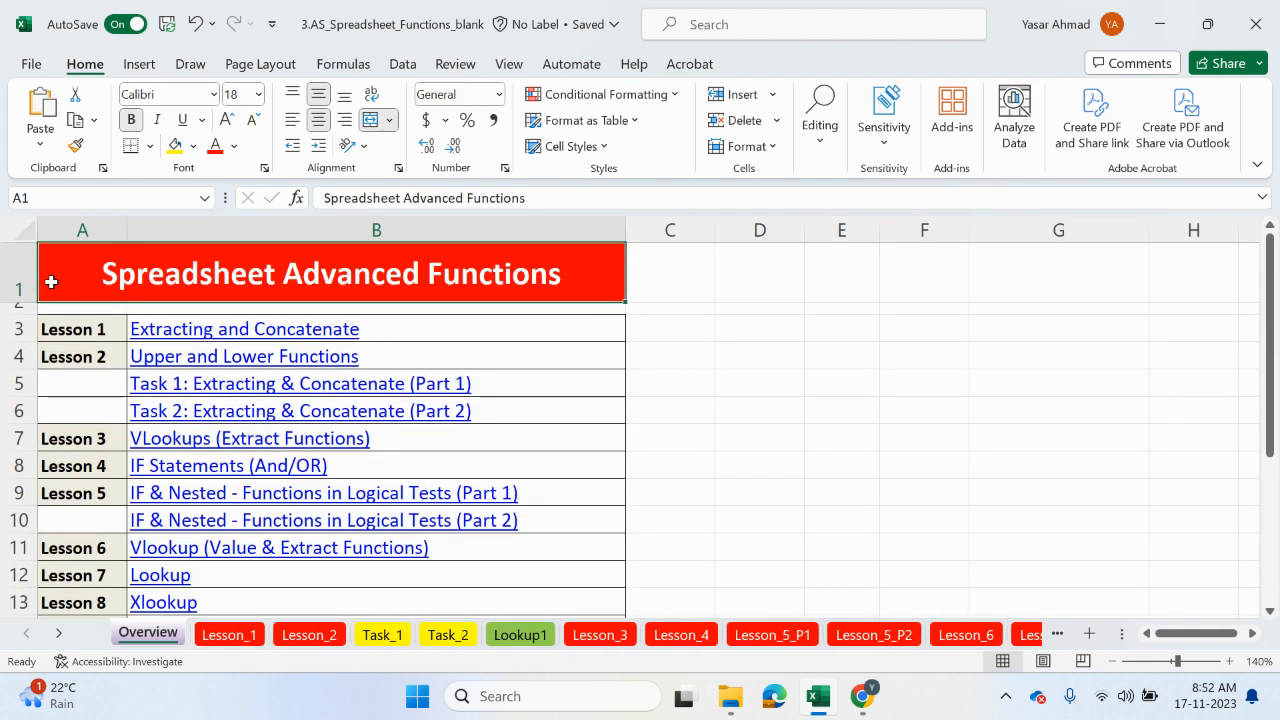
left_click_drag(1272, 372, 1273, 432)
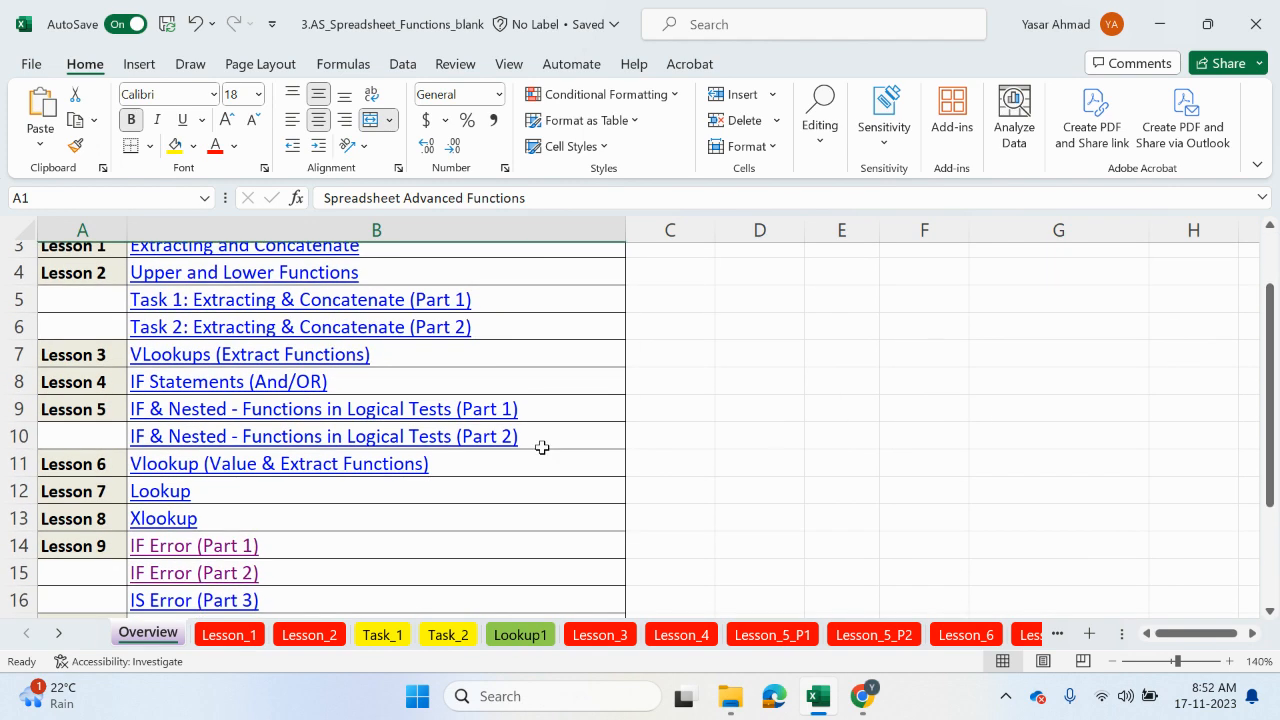
left_click(240, 571)
left_click(316, 323)
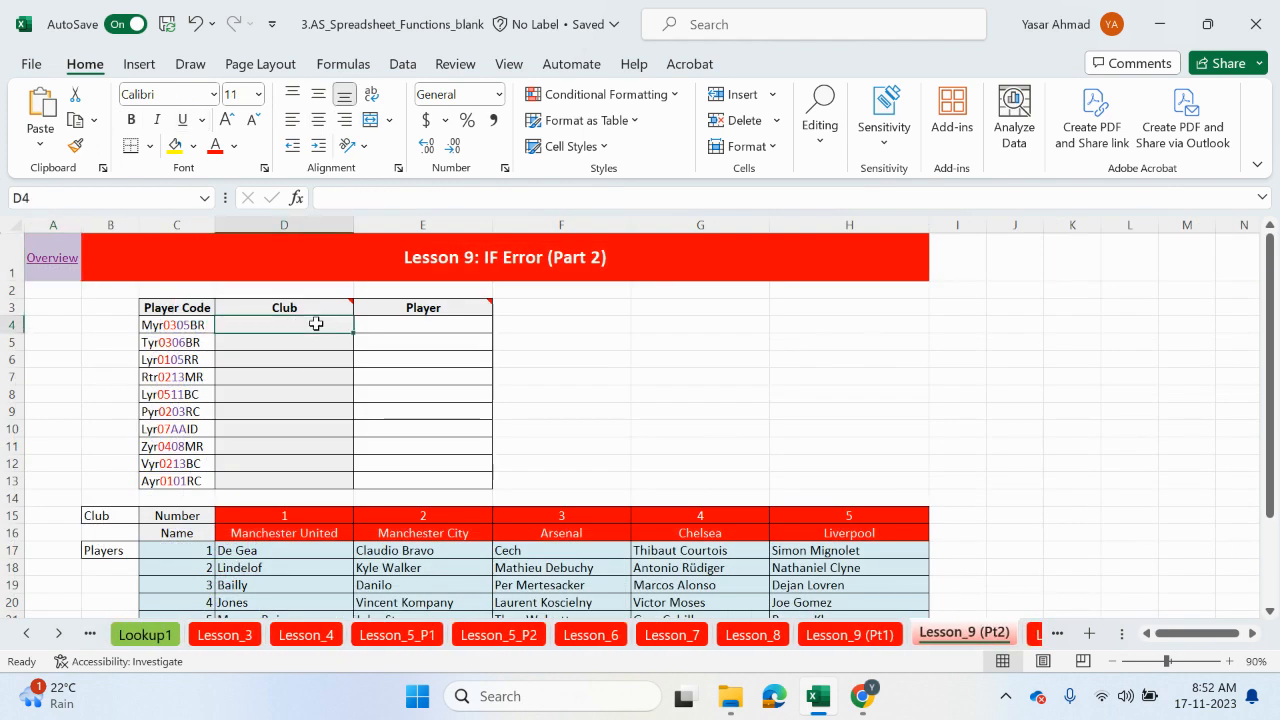
mouse_move(345, 316)
Step: Examine the club number and name table in D15:H16 and the player codes in C10 and C4
left_click_drag(330, 518, 850, 538)
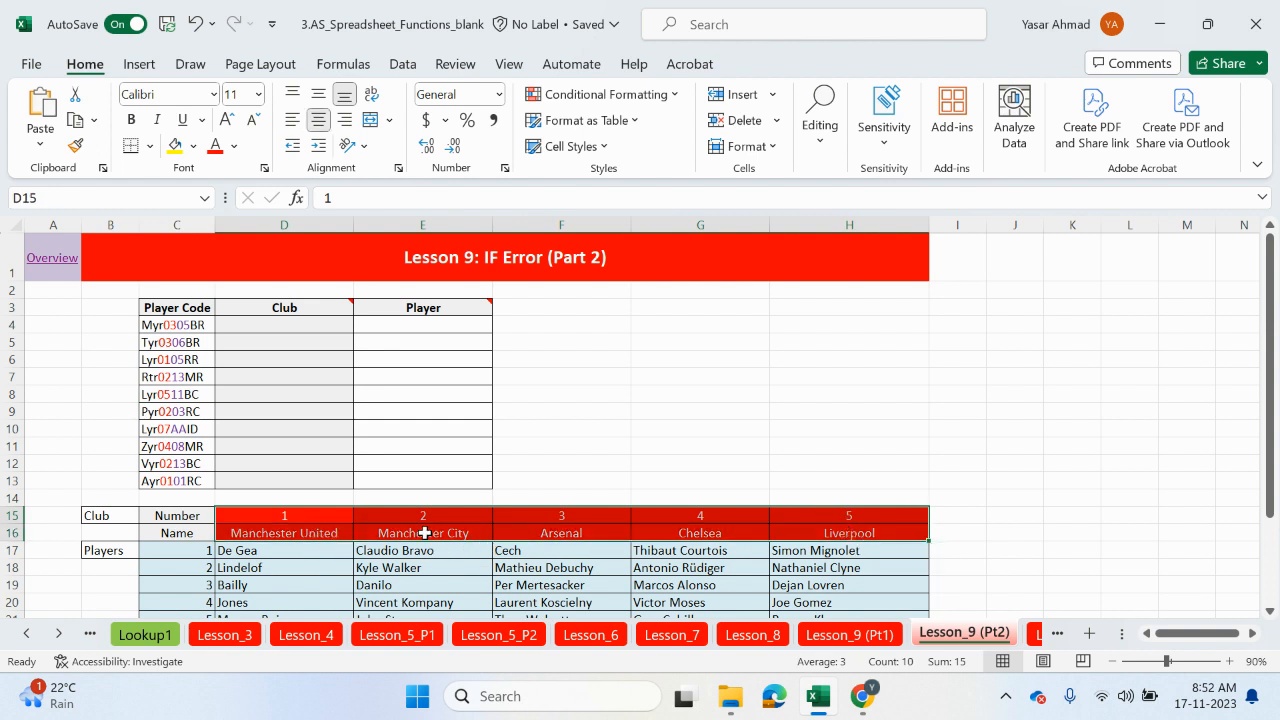
left_click(175, 430)
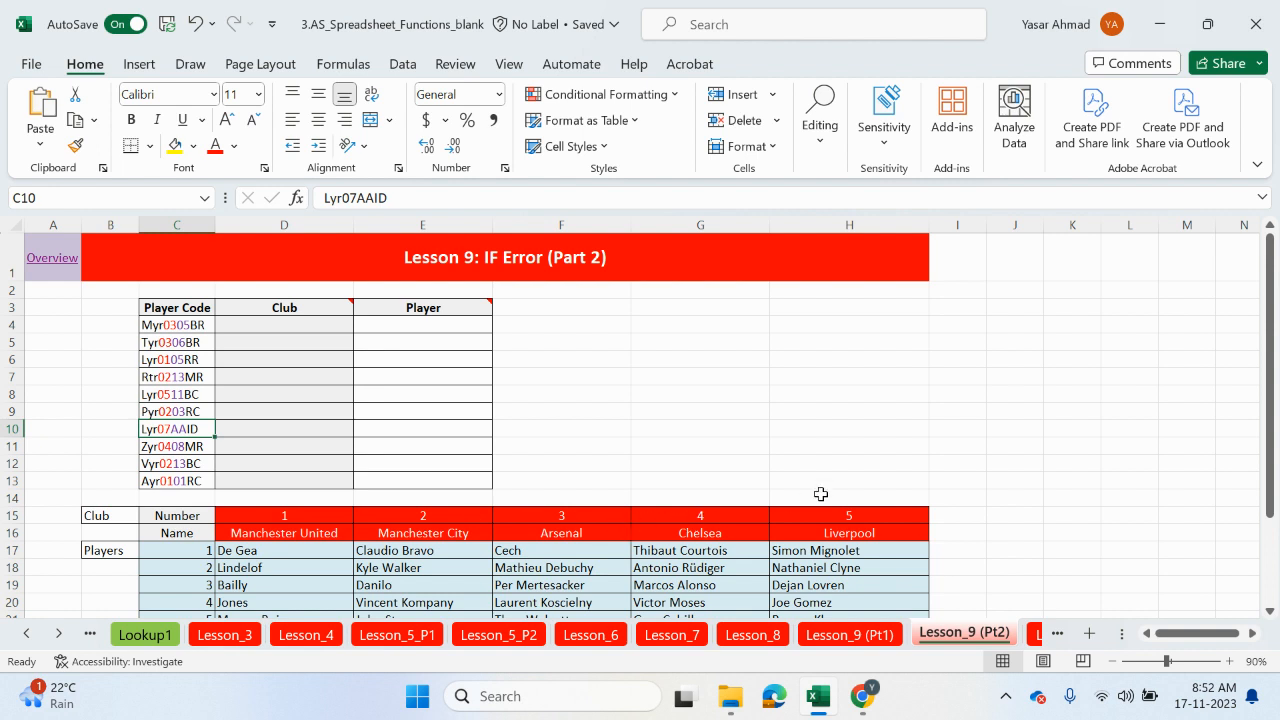
left_click(258, 429)
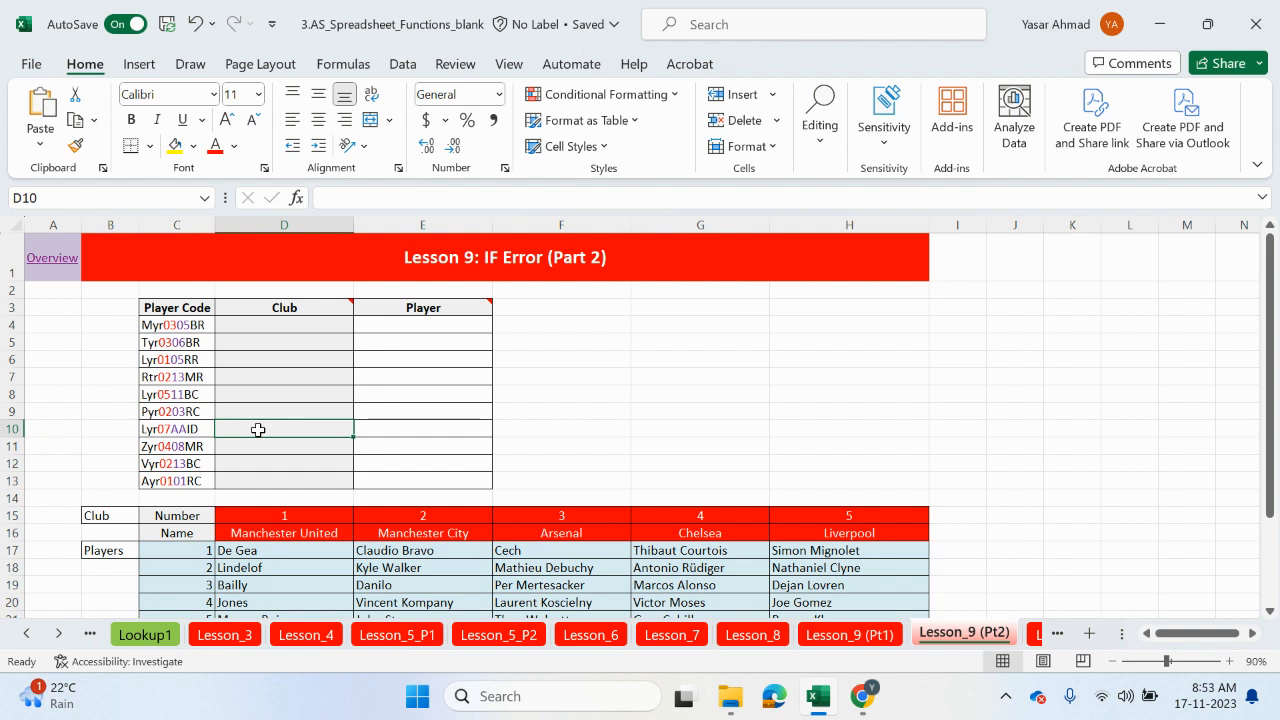
left_click(176, 330)
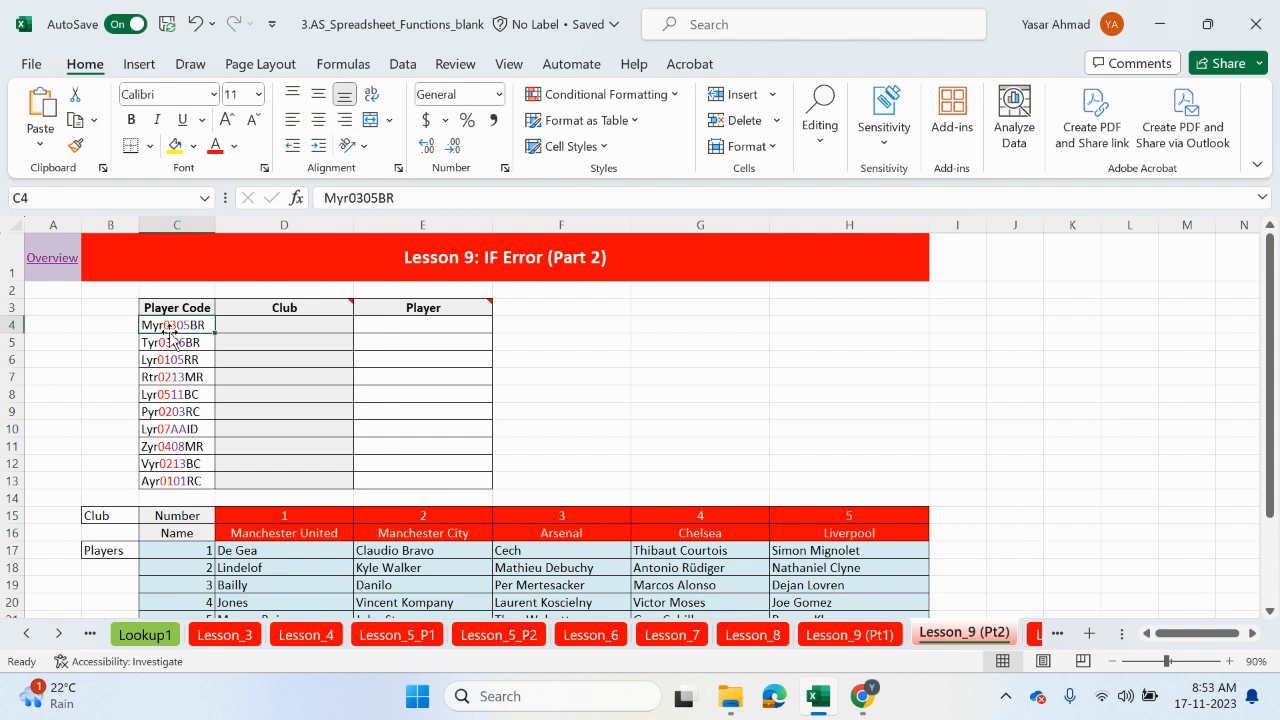
Step: Start an HLOOKUP formula in the first Club cell, D4
left_click(284, 336)
type("=value")
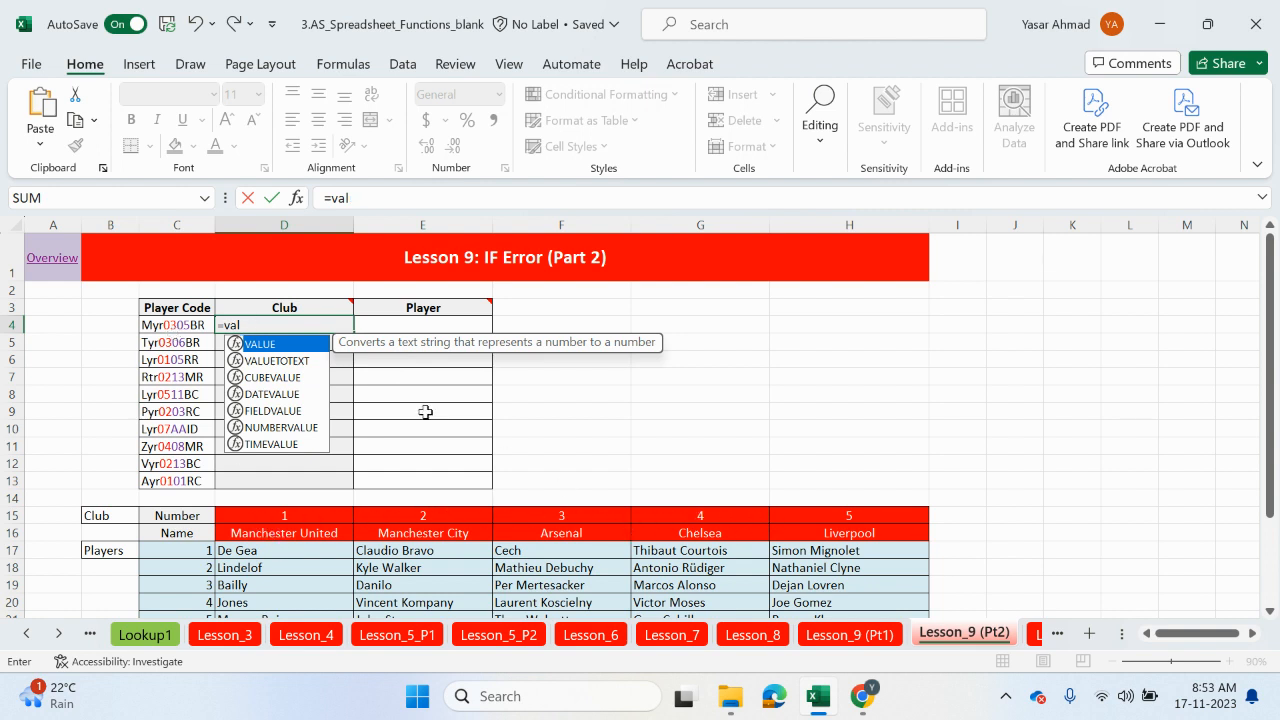
key("BackSpace")
key("BackSpace")
key("BackSpace")
type("vl")
key("BackSpace")
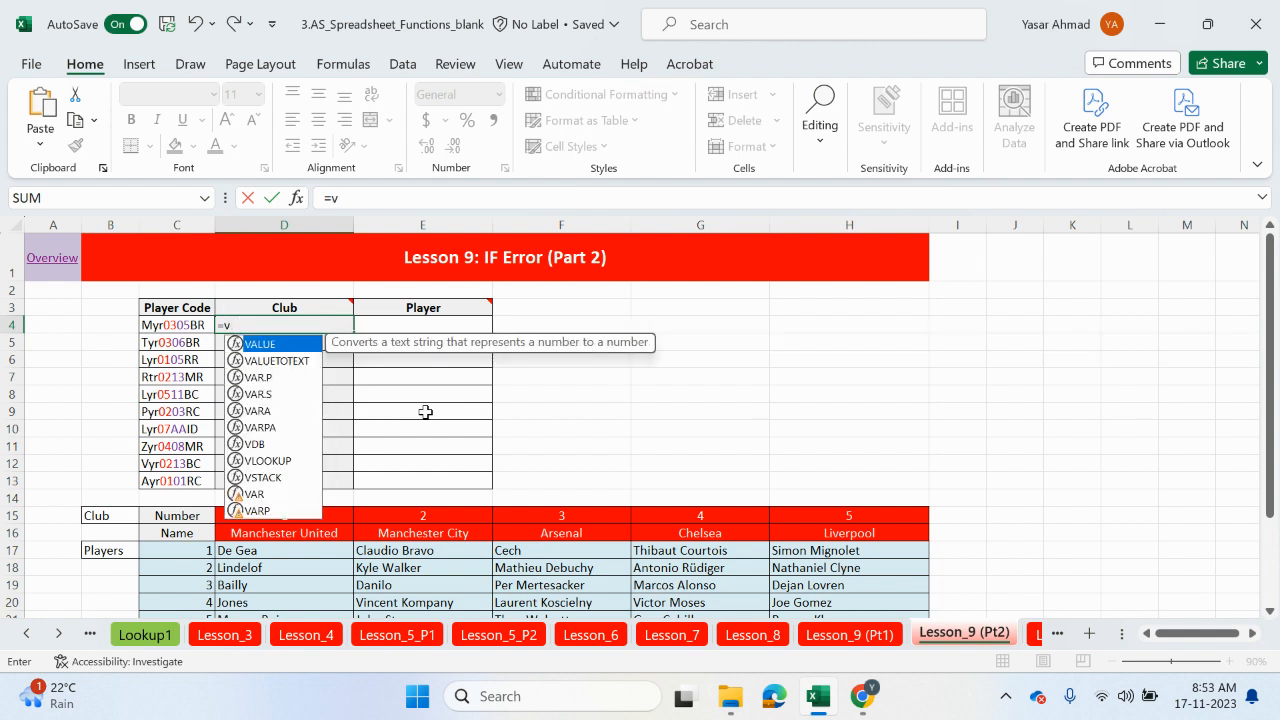
key("BackSpace")
type("hl")
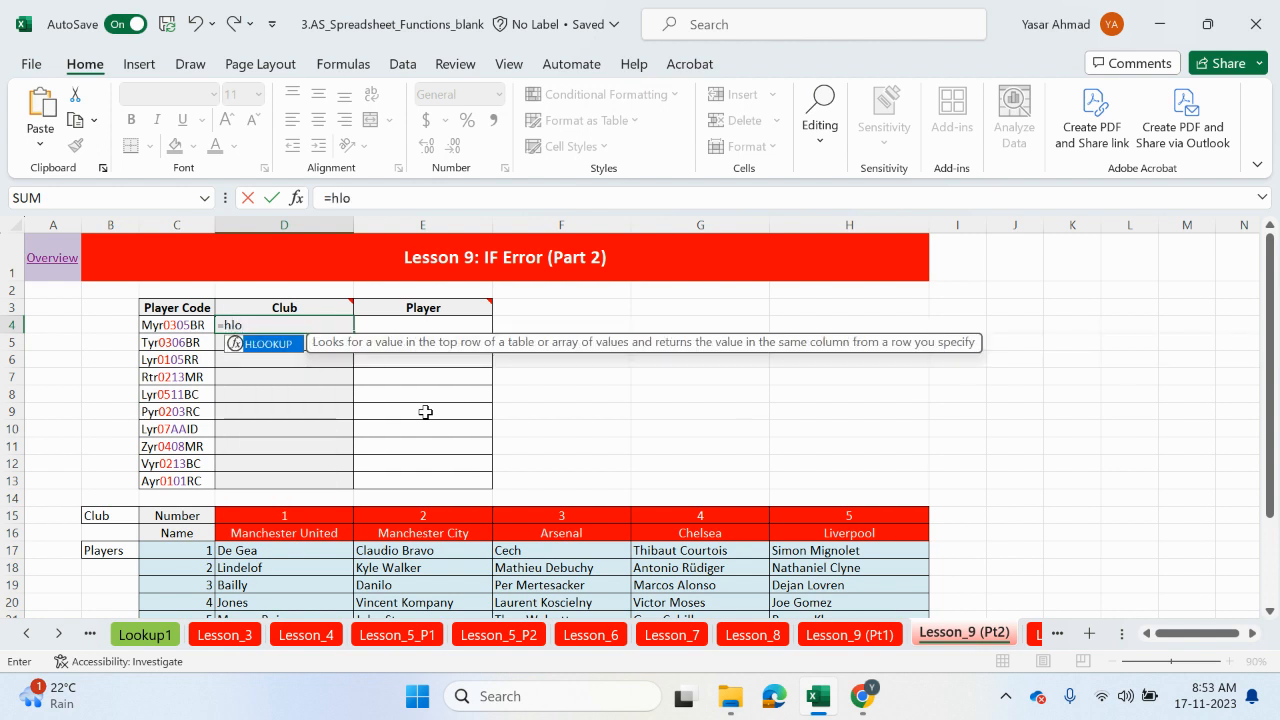
type("o")
double_click(290, 347)
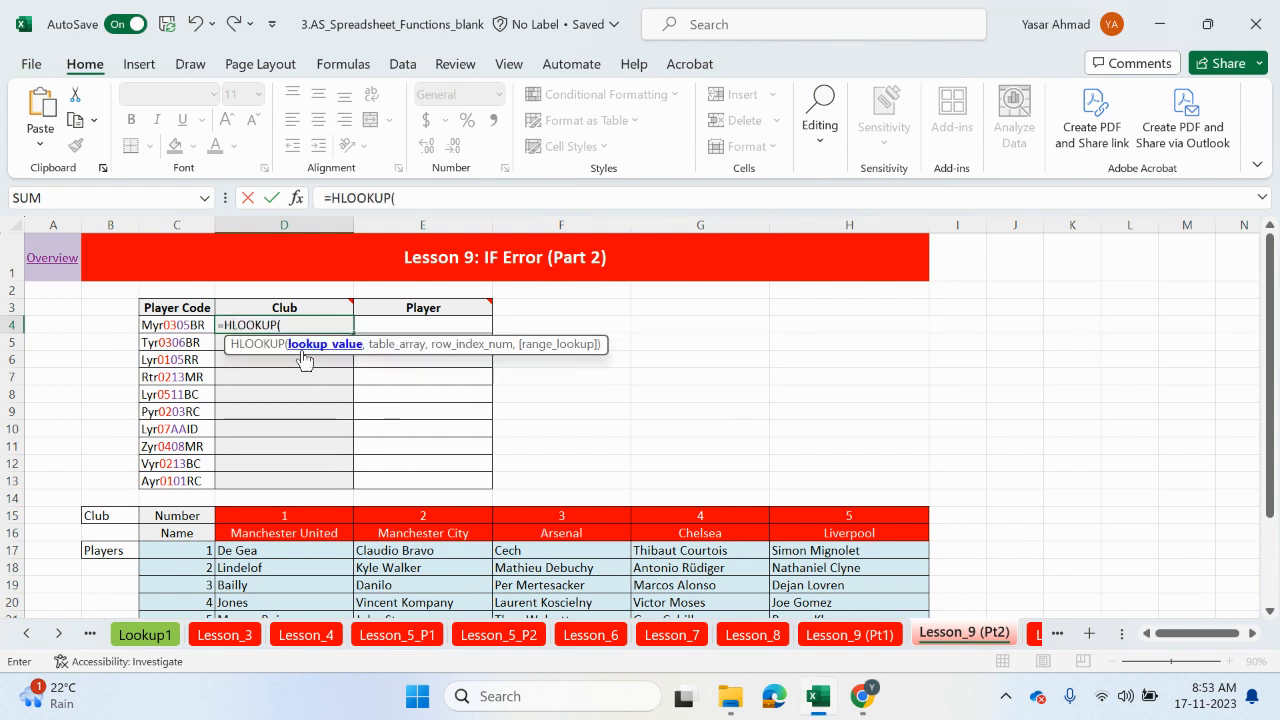
Step: Enter VALUE(MID(C4,4,2)) as the HLOOKUP lookup value to extract the club number from the player code
left_click(451, 198)
type("value")
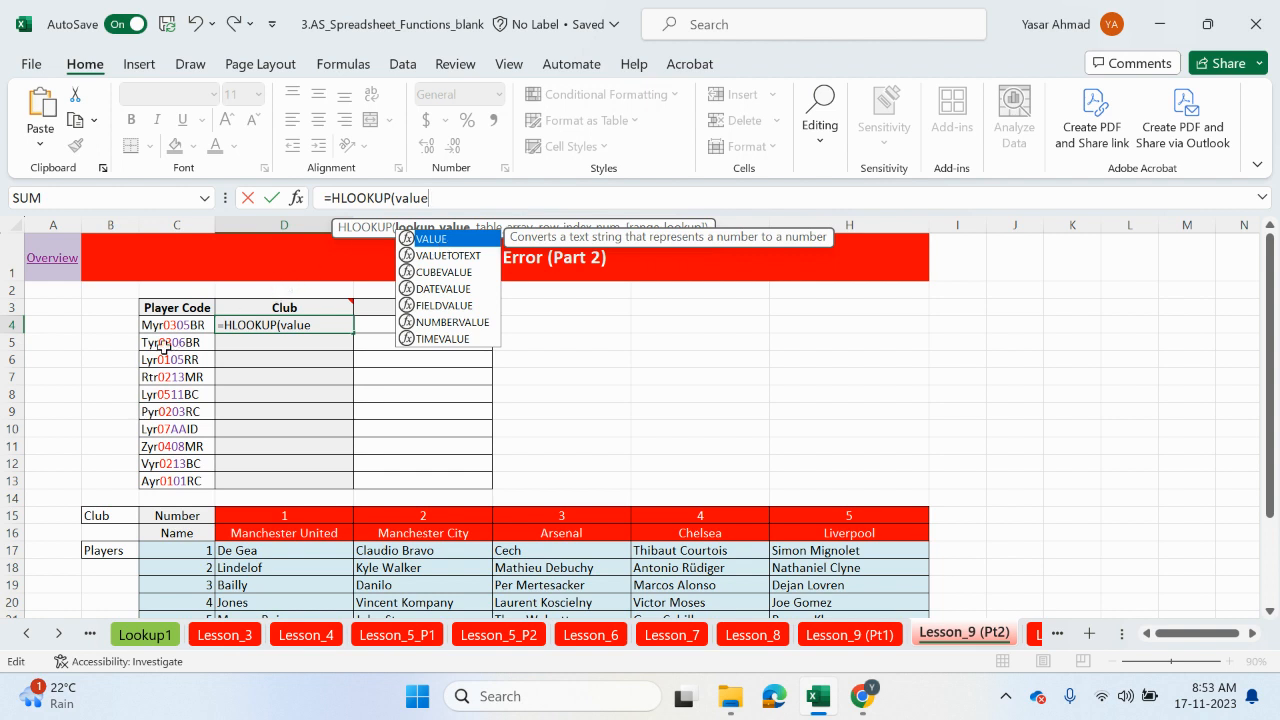
double_click(451, 244)
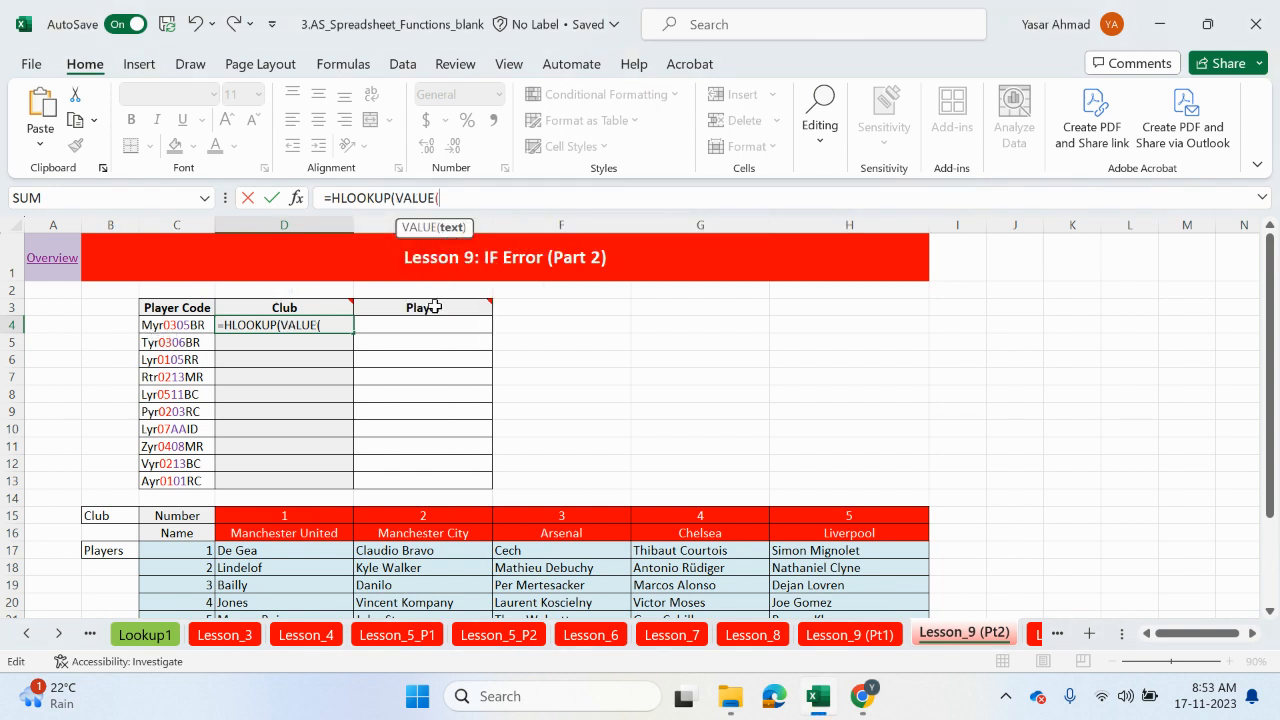
mouse_move(435, 307)
type("mid")
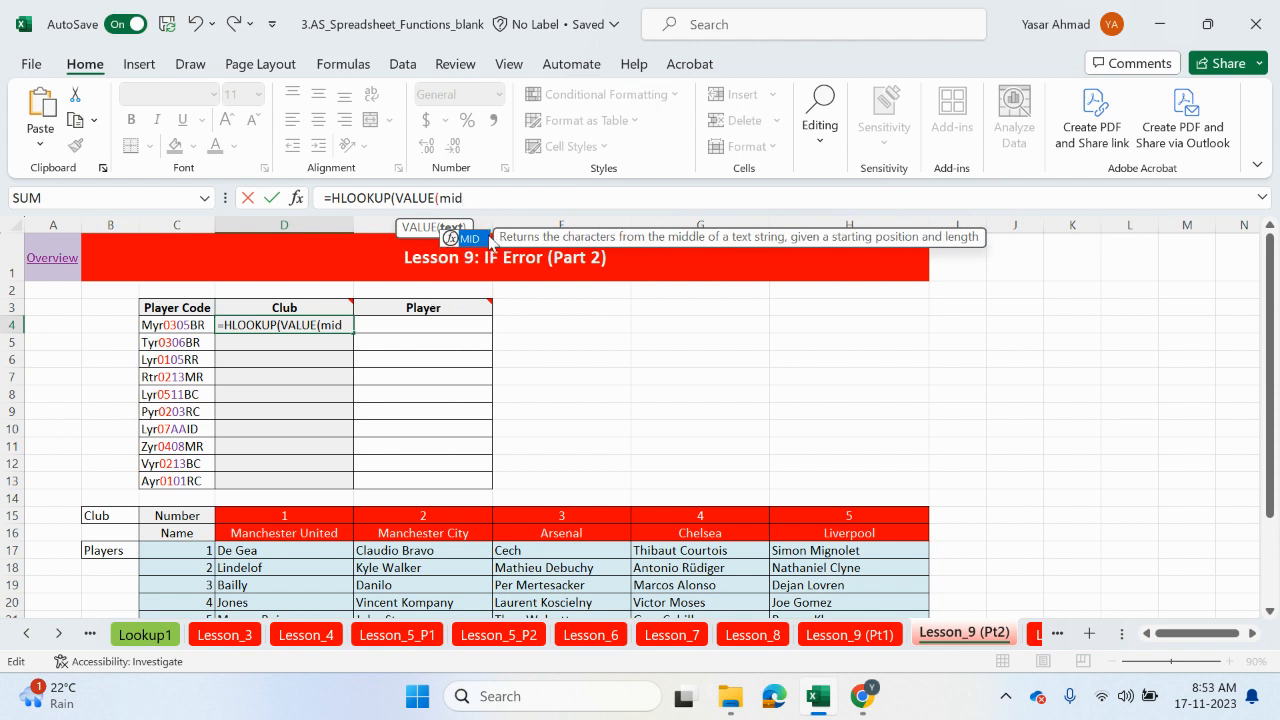
key("Tab")
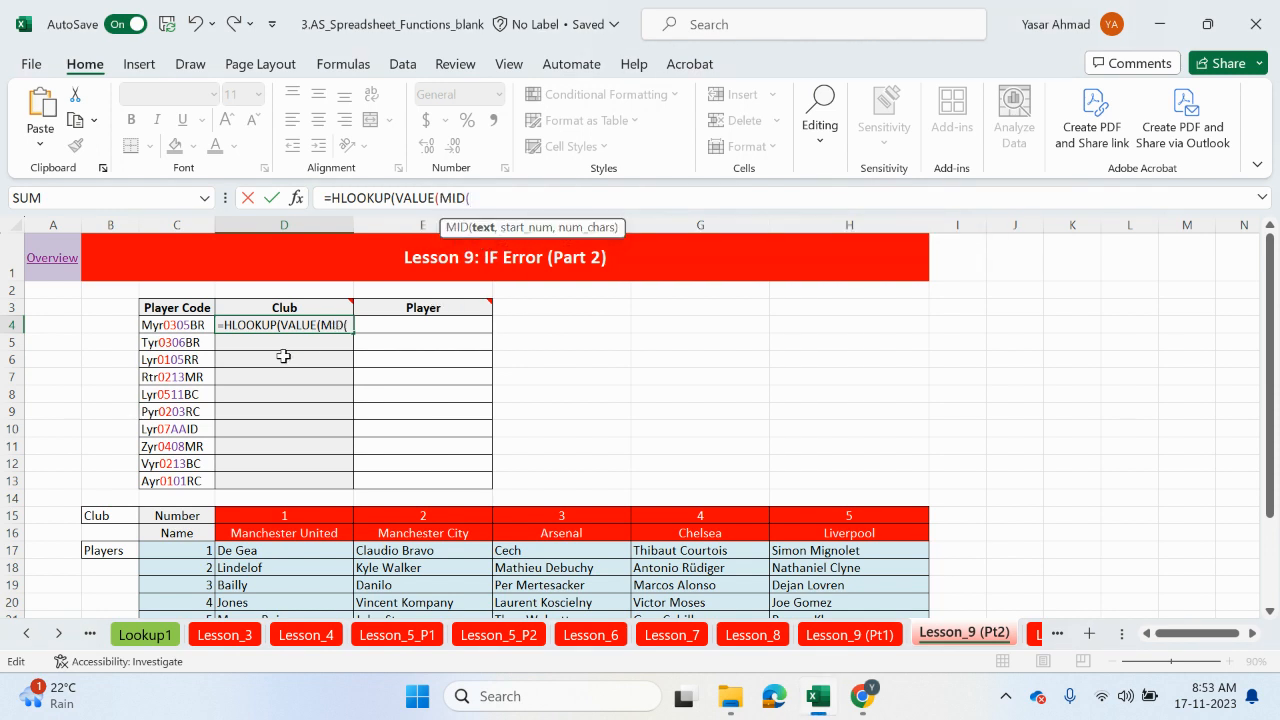
left_click(182, 325)
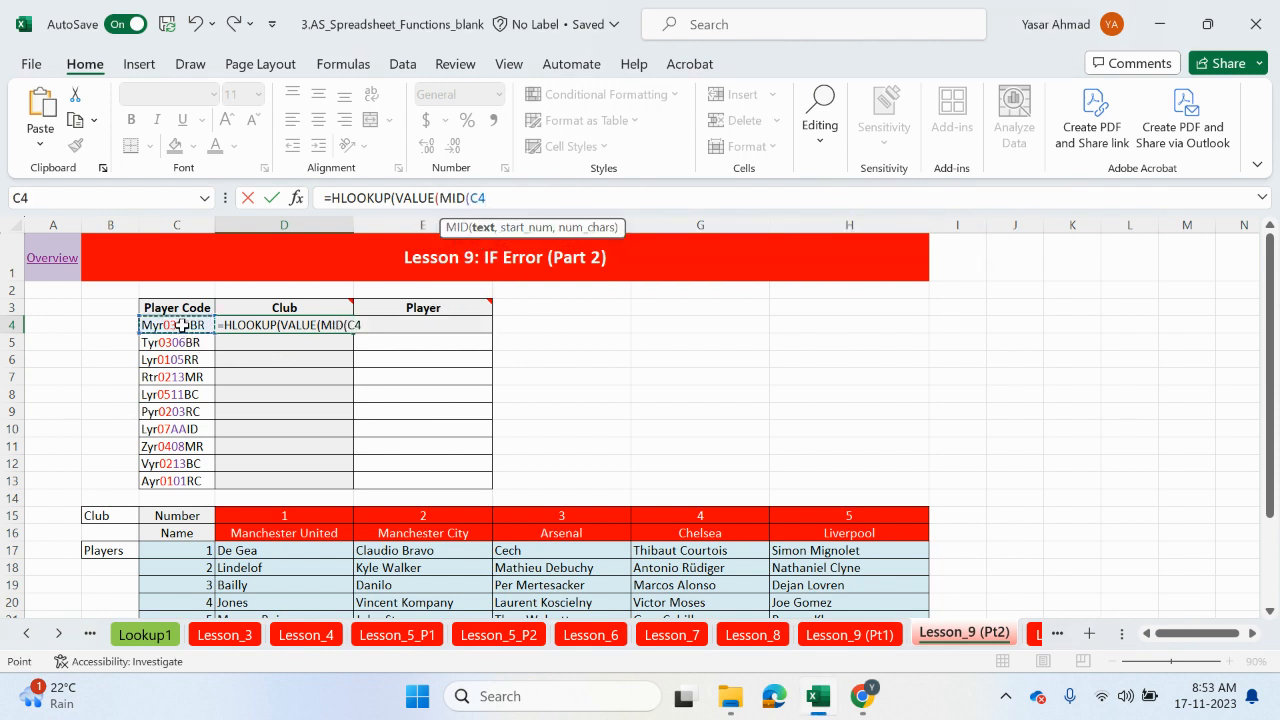
type(",")
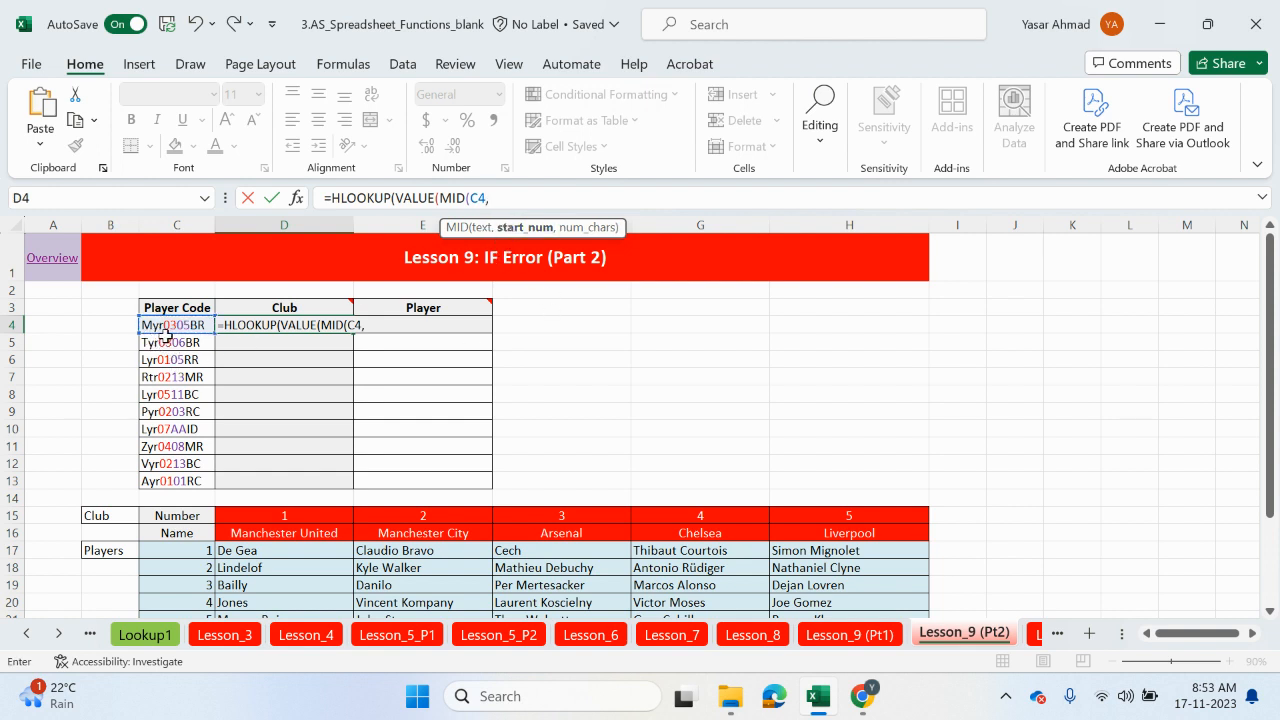
type("4,")
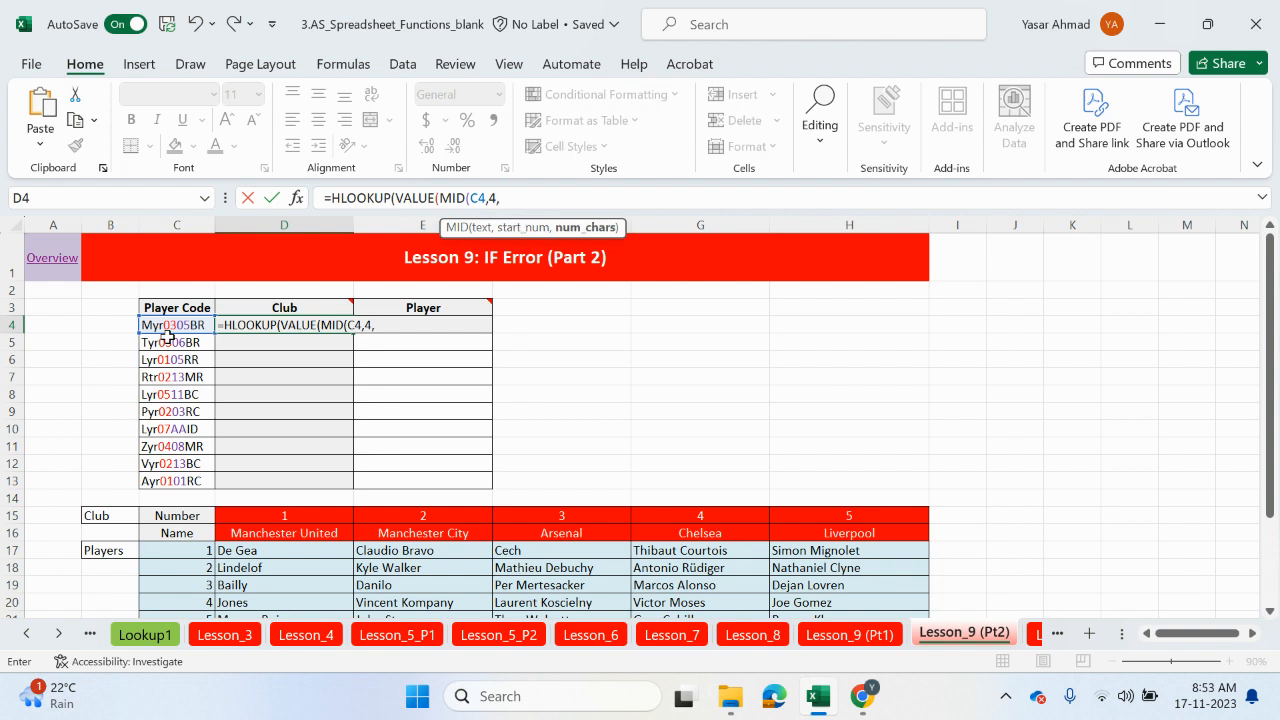
type("2)")
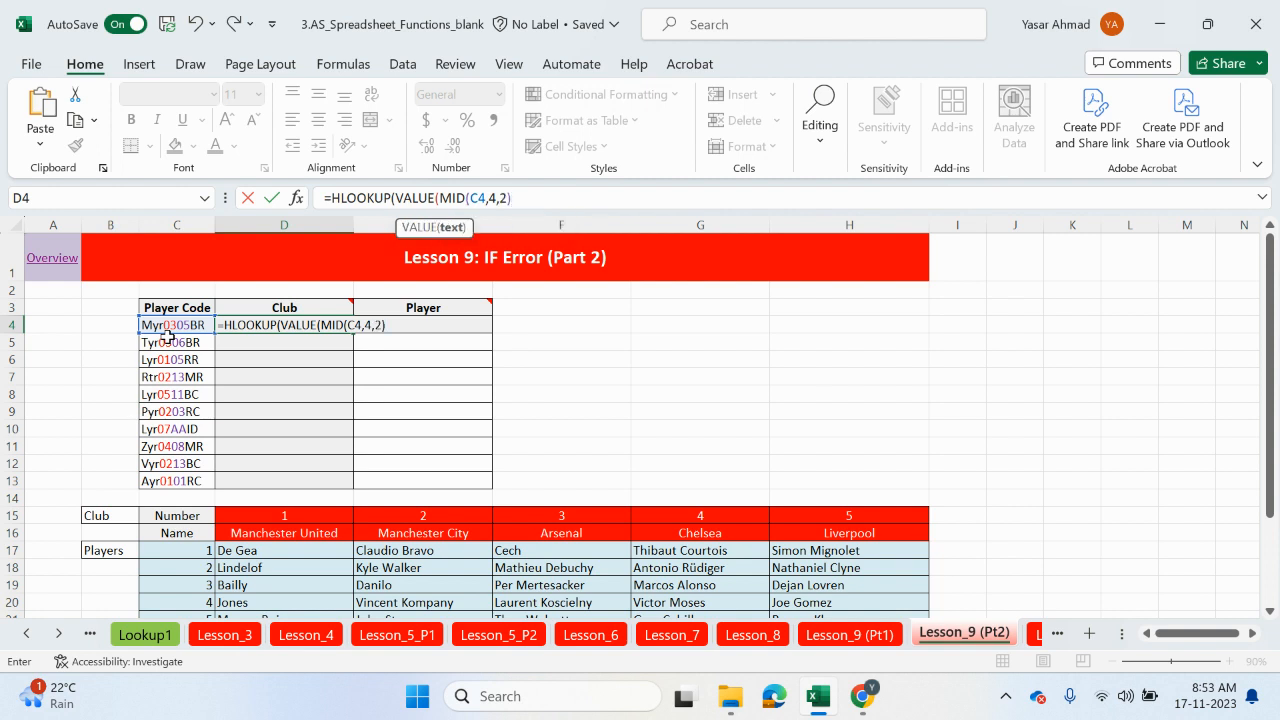
type(")")
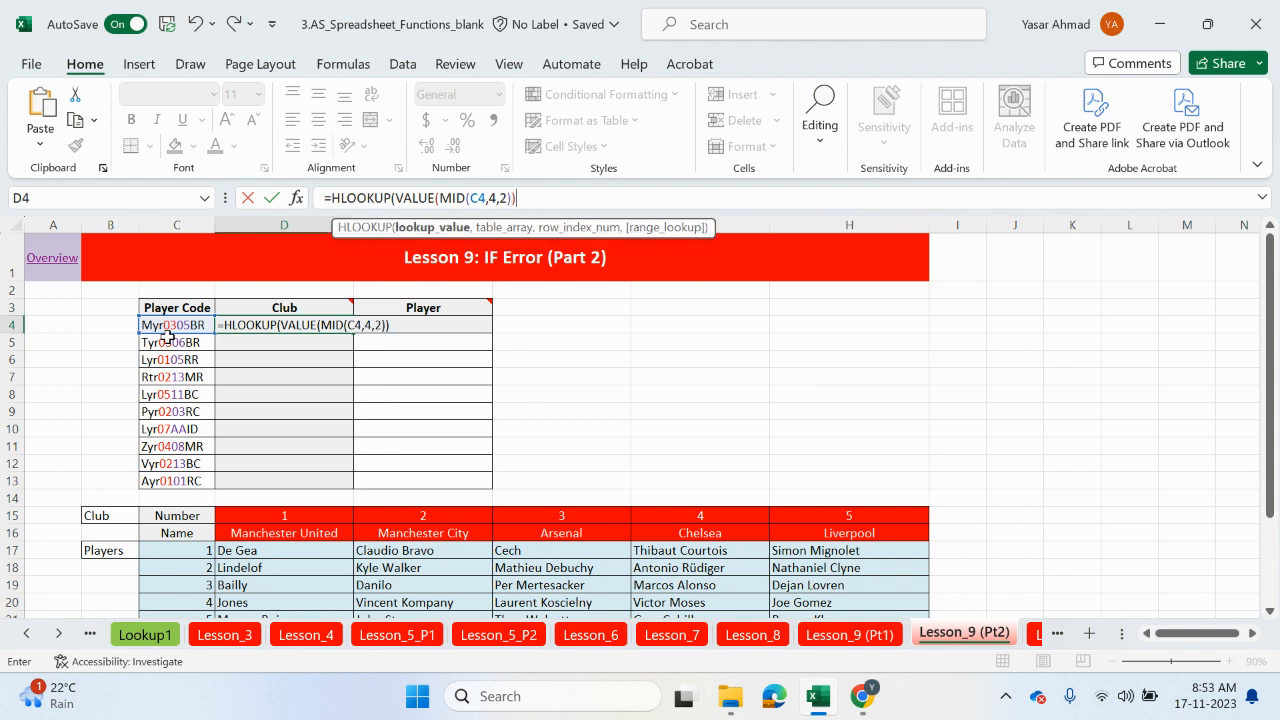
type(",")
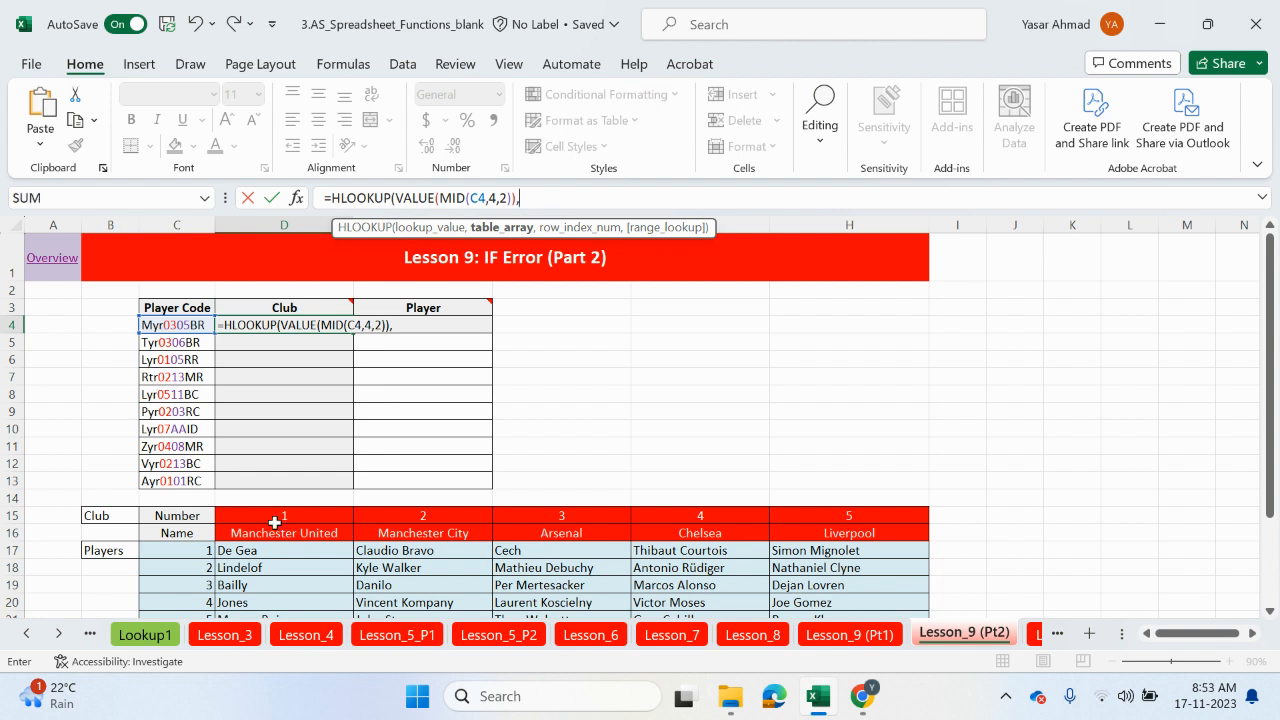
Step: Complete the HLOOKUP with table array $D$15:$H$16, row index 2 and FALSE for exact match, and fill it down to D13
left_click_drag(290, 512, 853, 530)
key("F4")
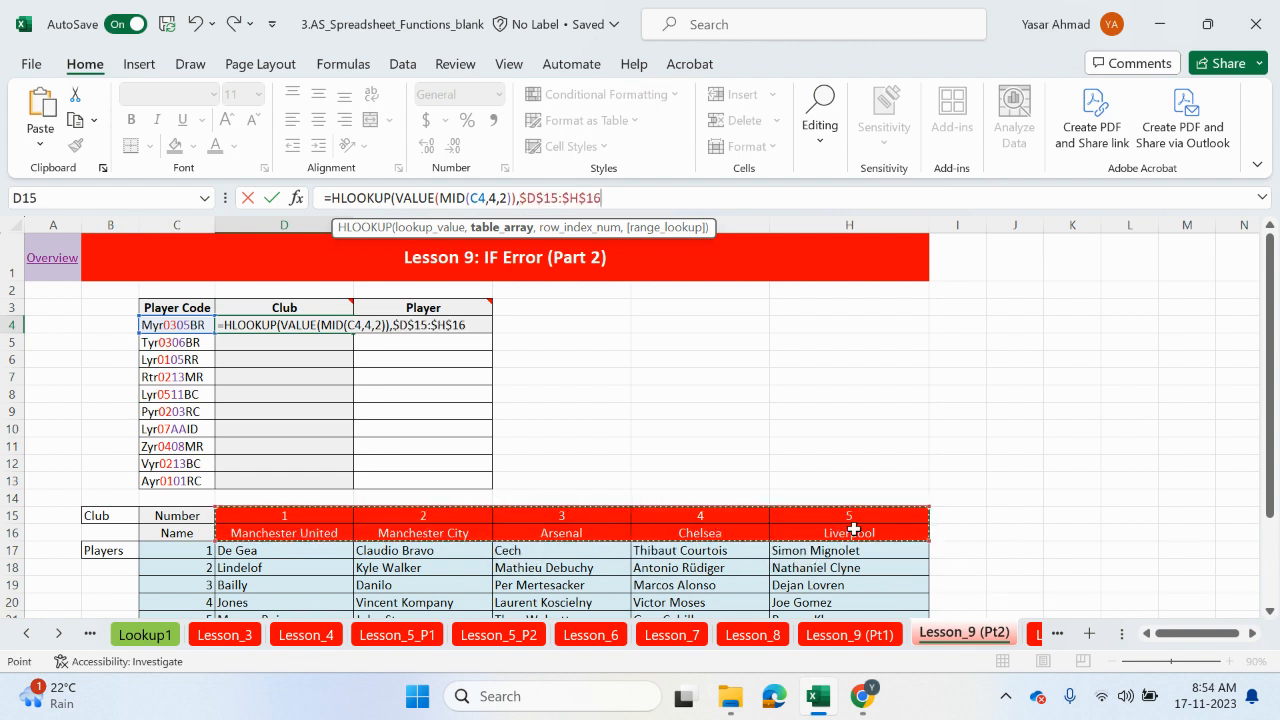
type(",")
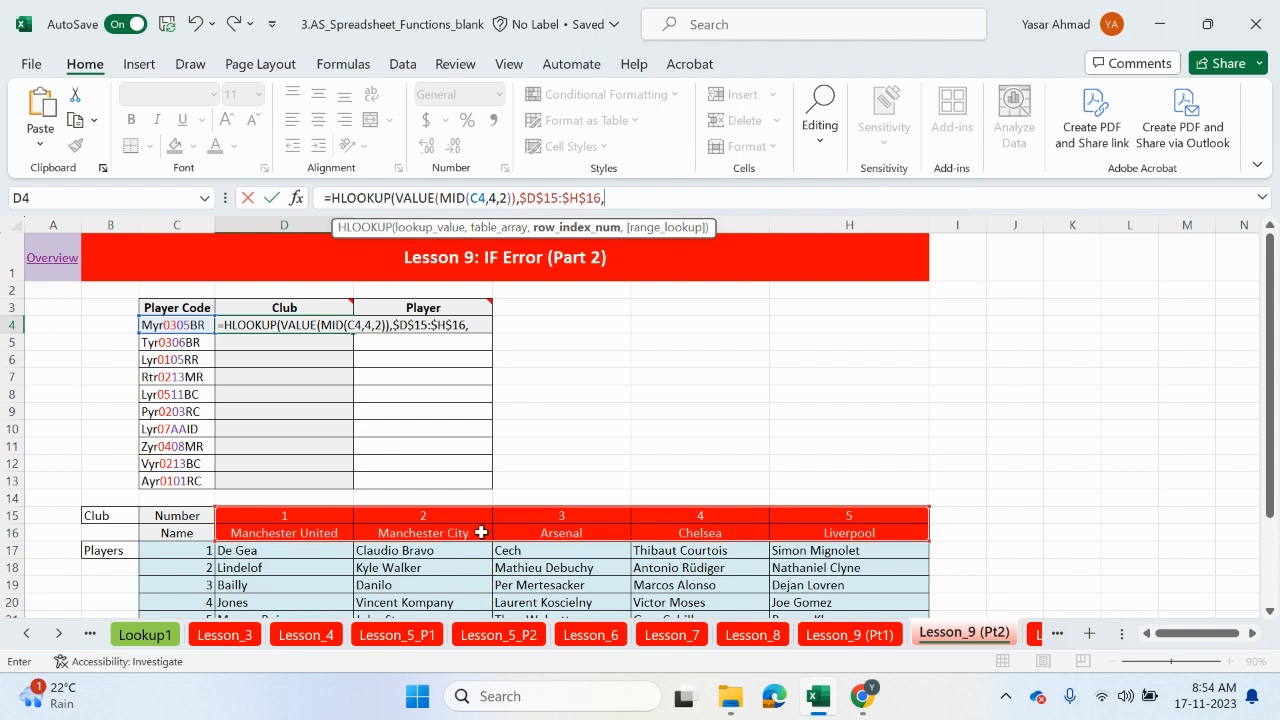
type("2,")
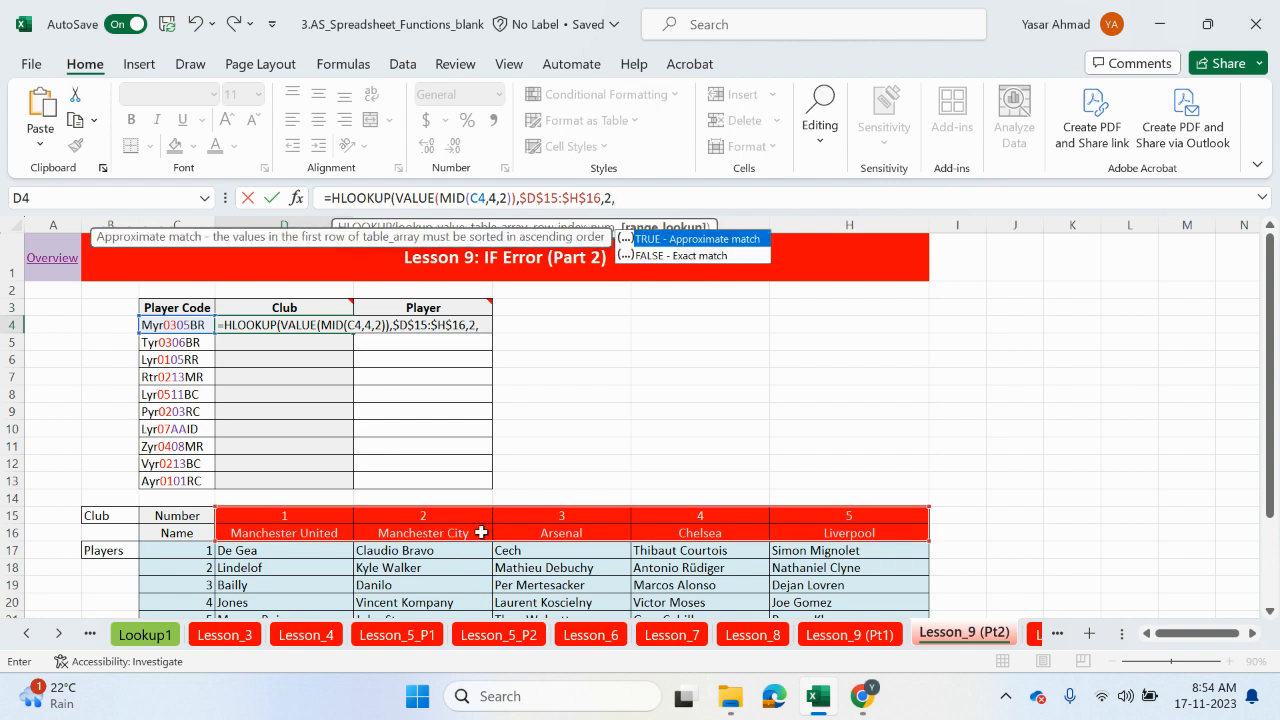
double_click(692, 255)
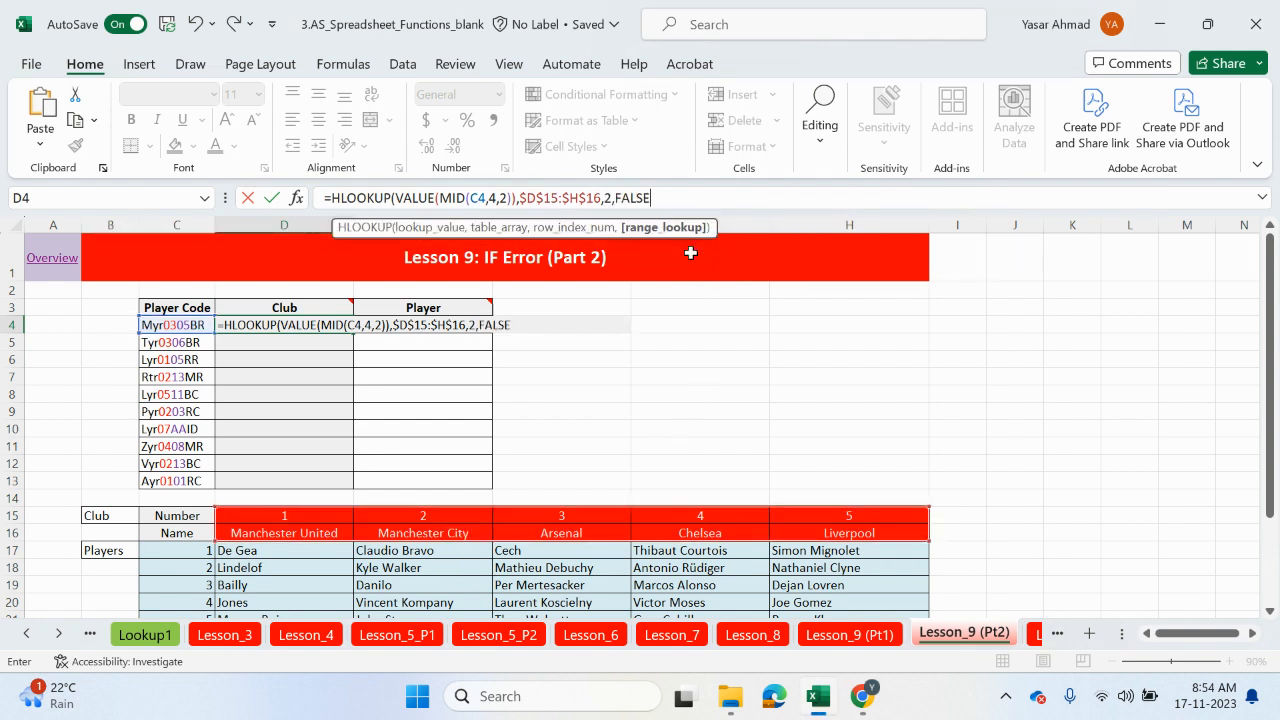
type(")")
key("Return")
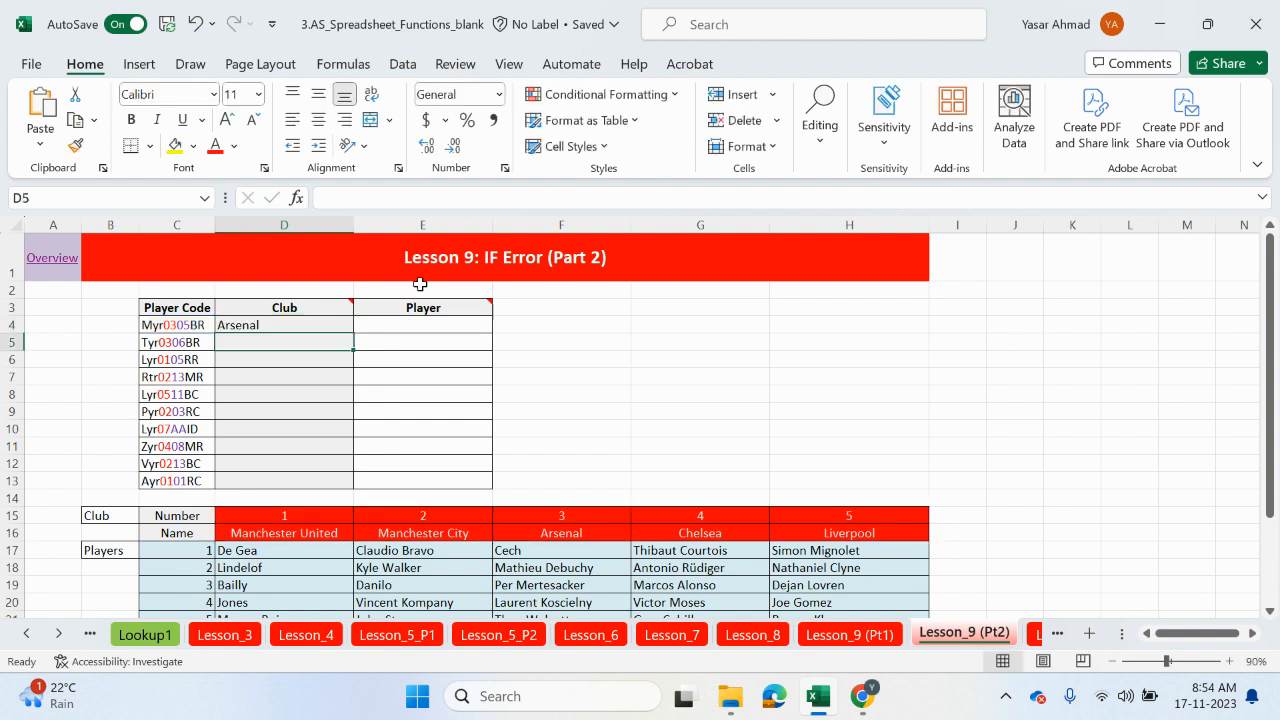
left_click(321, 320)
left_click_drag(352, 350, 351, 484)
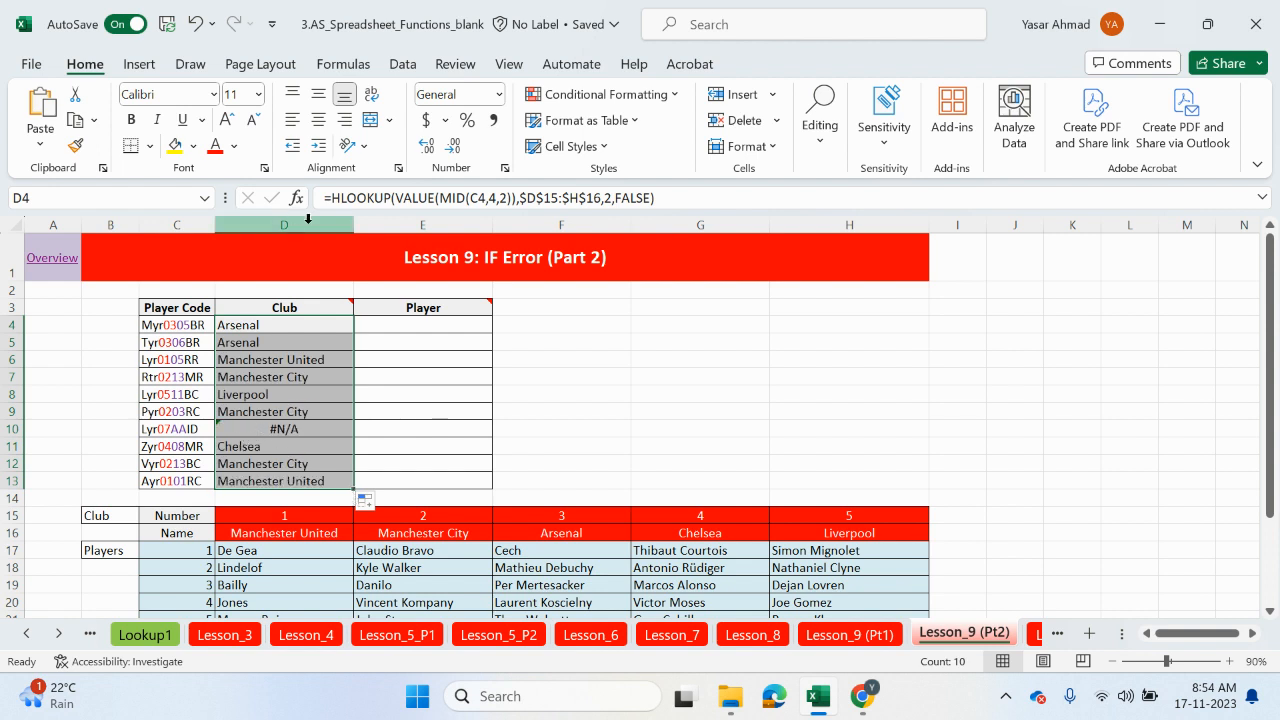
Step: Wrap the HLOOKUP in D4 in IFERROR with an empty string ("") as the error value, and fill it down to D13
left_click(335, 199)
type("if")
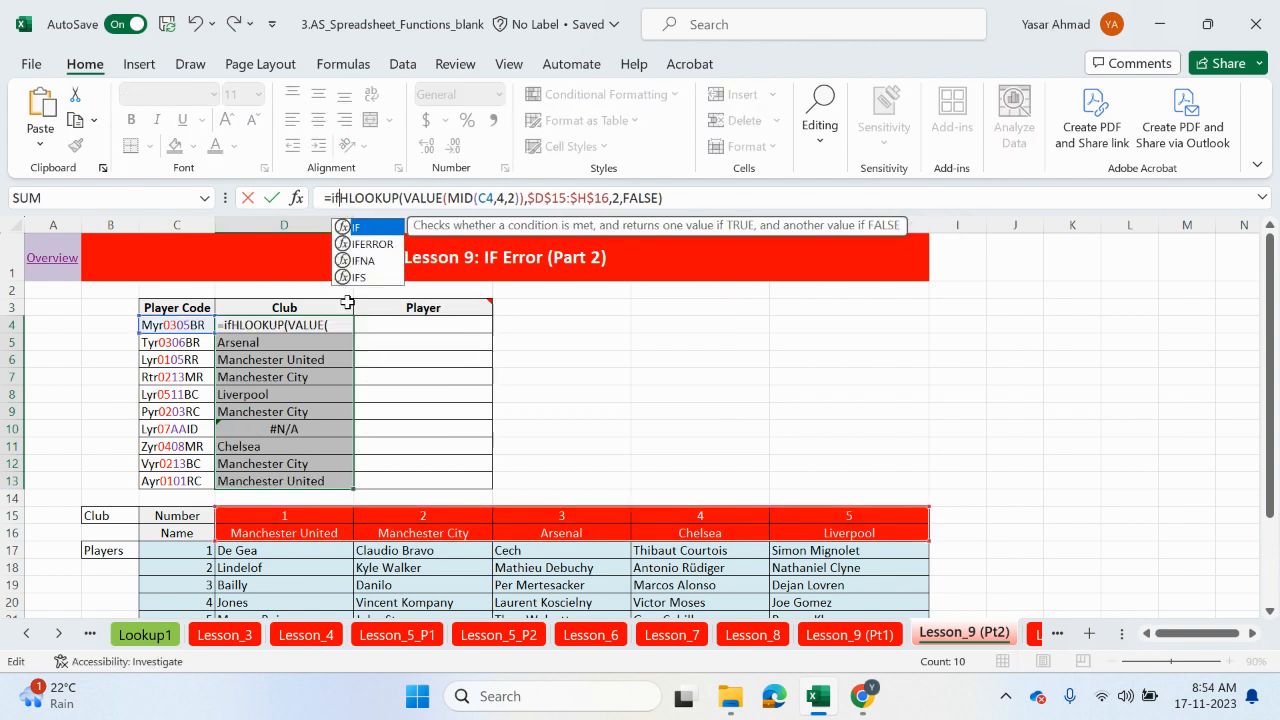
double_click(369, 244)
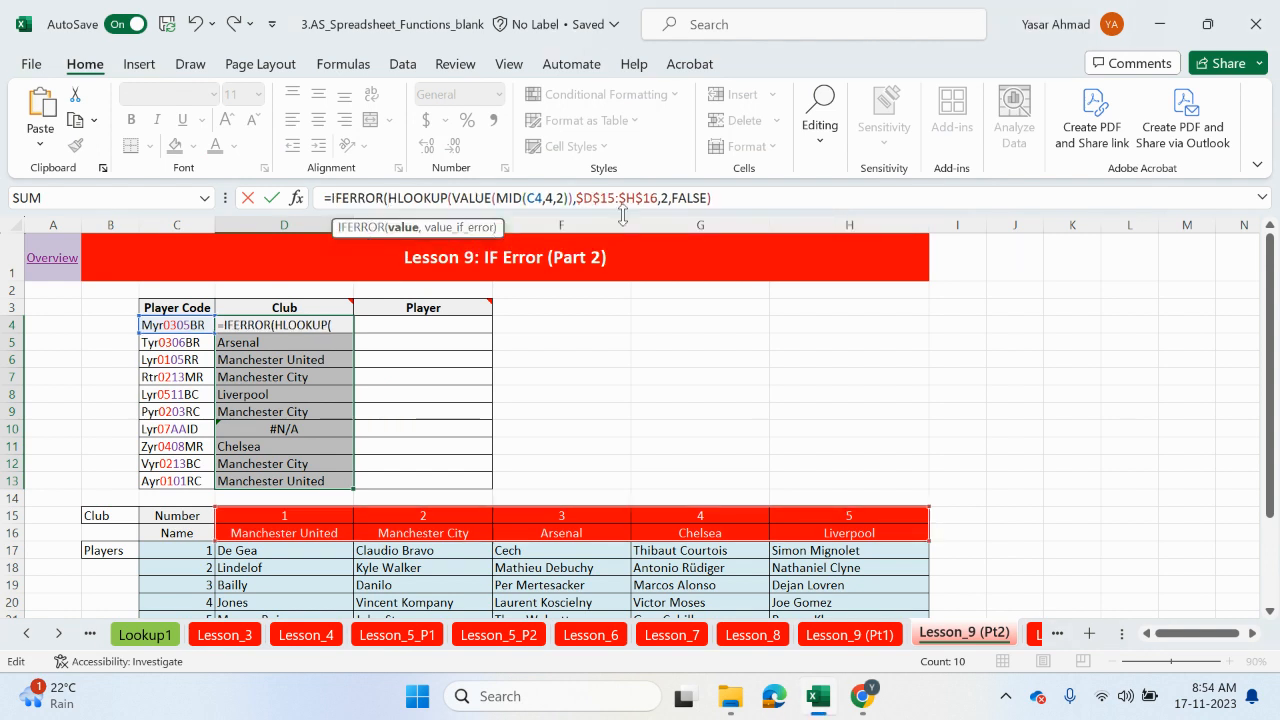
left_click(725, 197)
type(",")
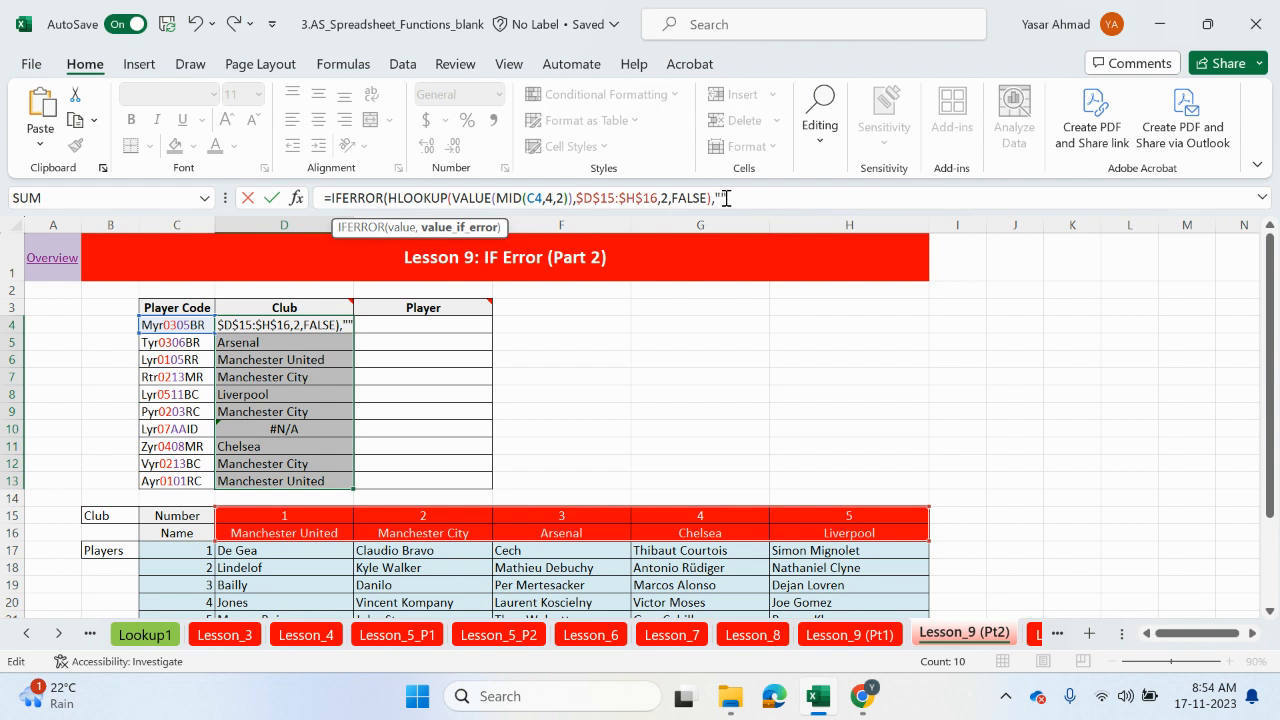
type("\"\")")
key("Return")
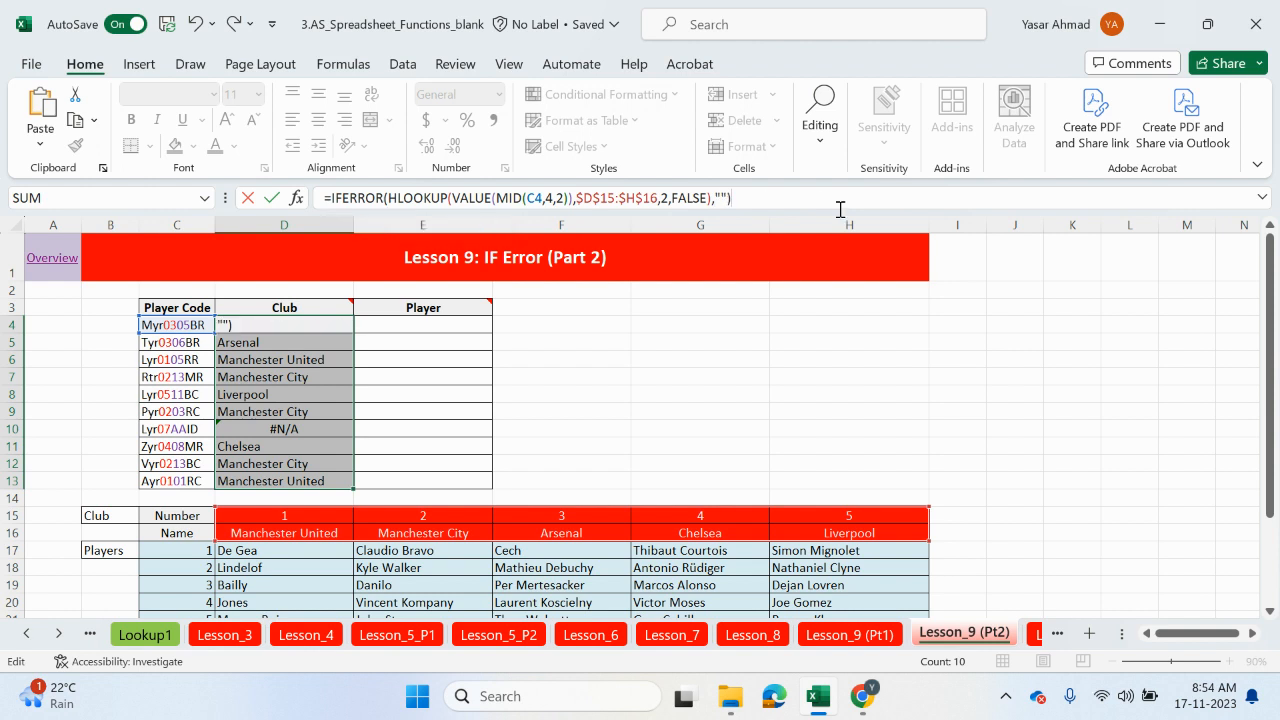
left_click(330, 325)
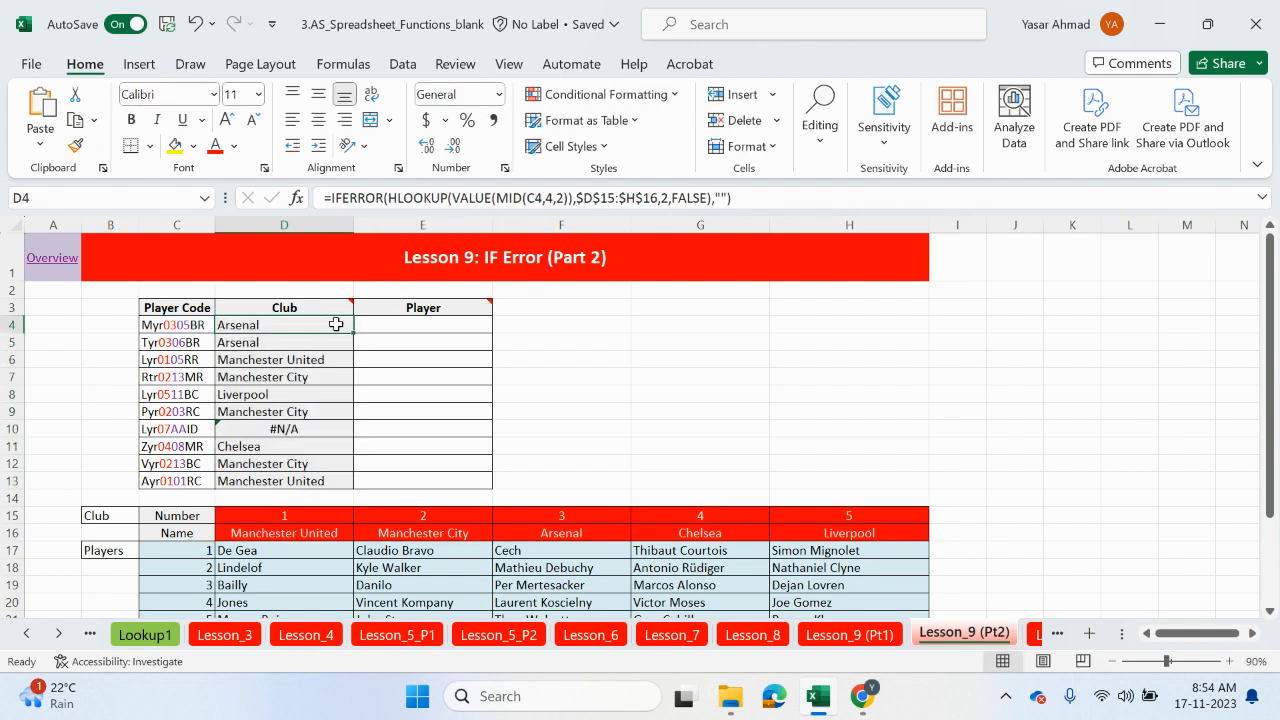
double_click(353, 333)
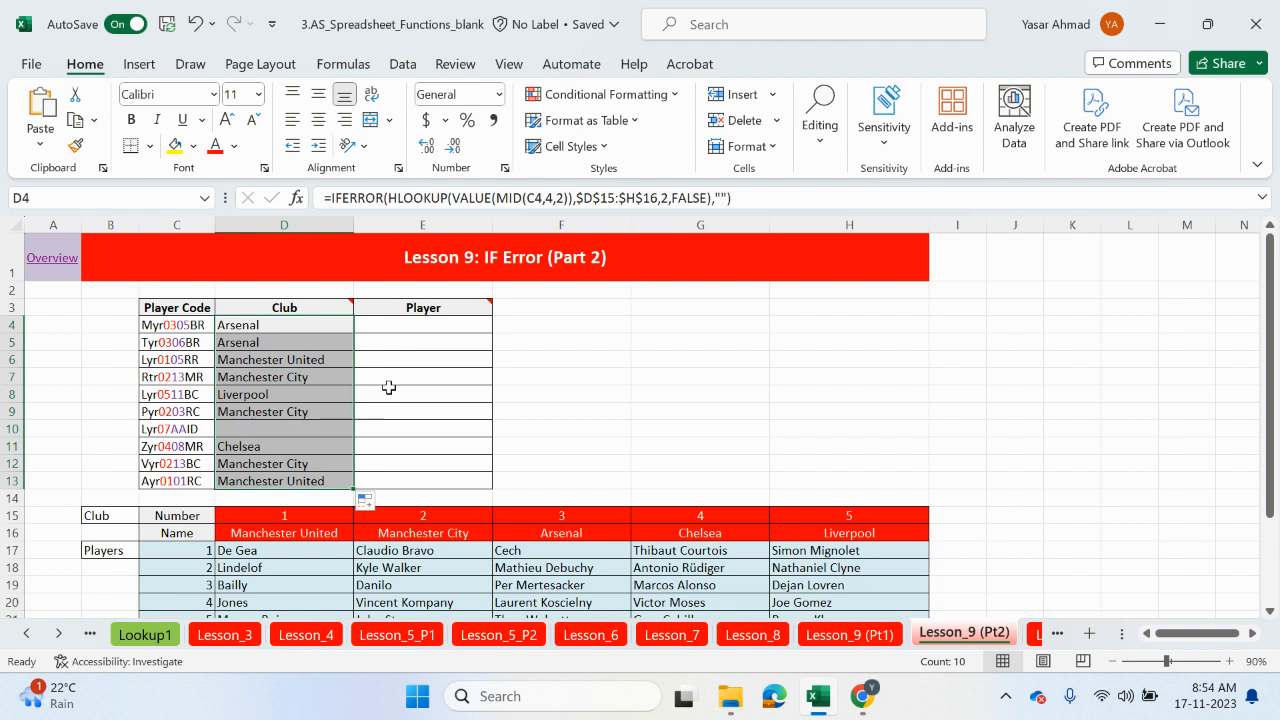
Step: Read the note on the Player header and examine the code in C4 against the player numbers in C17:C27
left_click(452, 324)
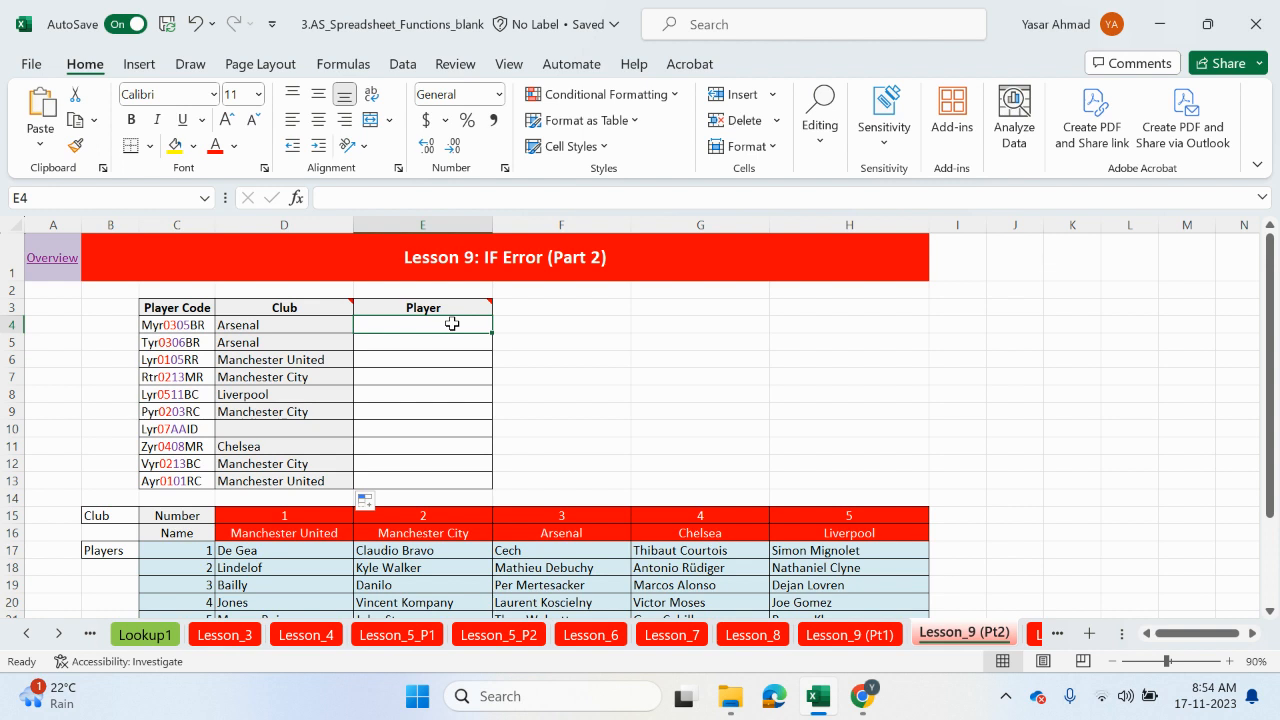
mouse_move(492, 303)
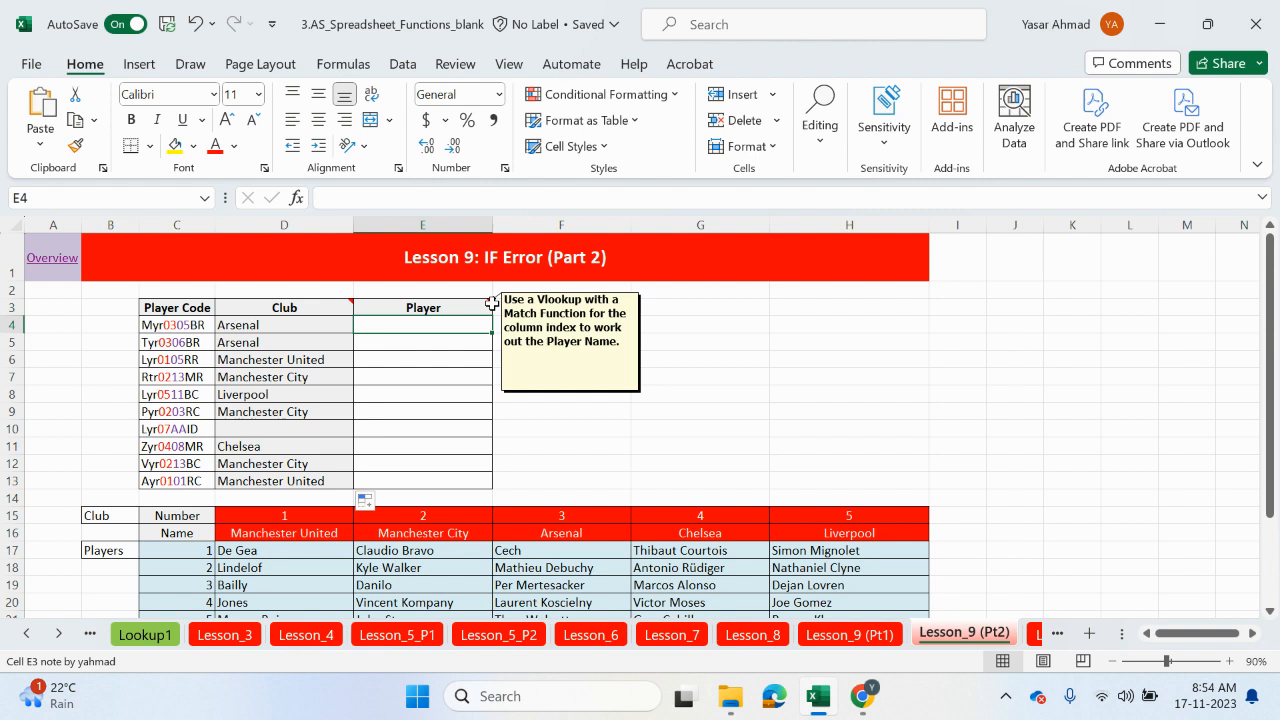
left_click(187, 330)
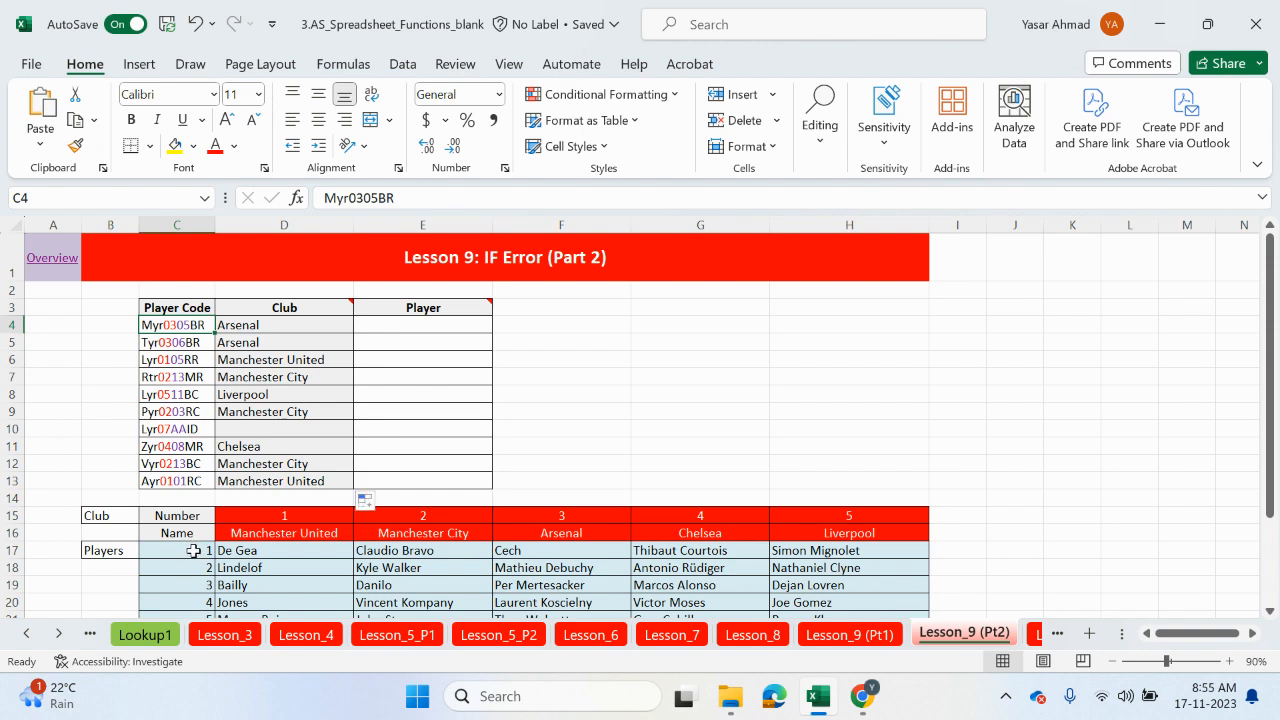
left_click_drag(197, 548, 201, 675)
left_click_drag(200, 707, 213, 592)
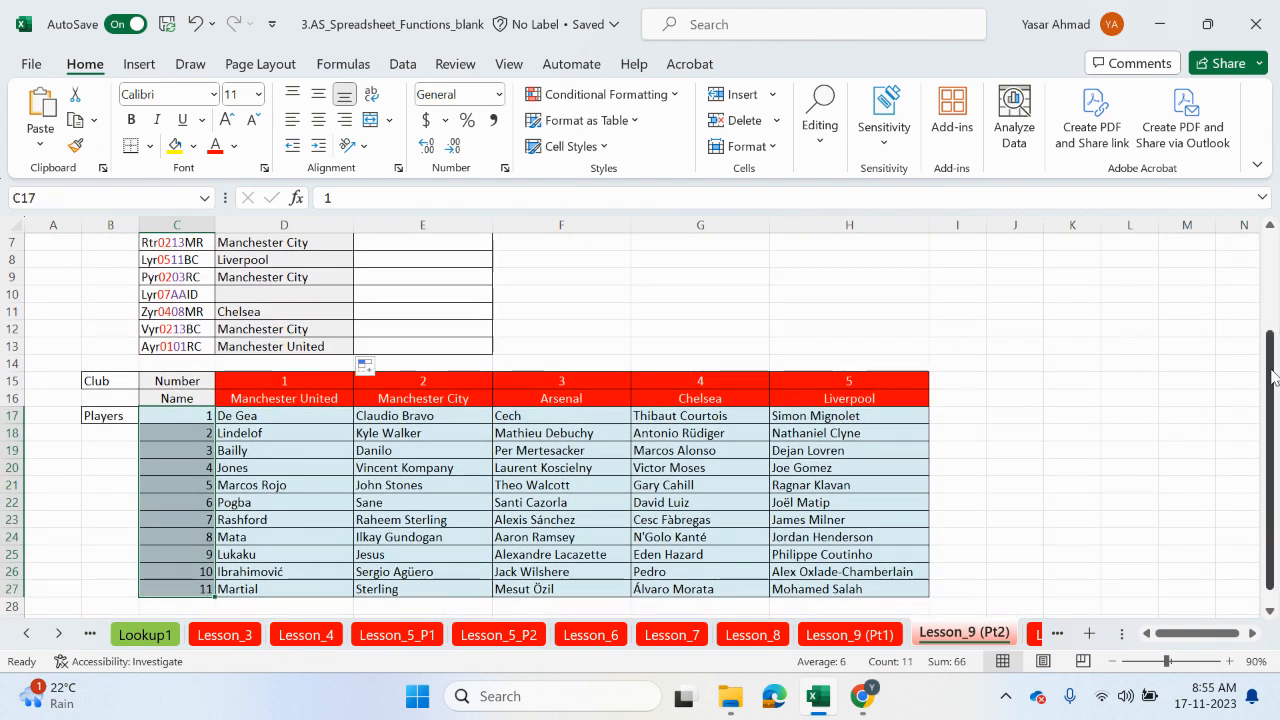
left_click_drag(1270, 400, 1270, 341)
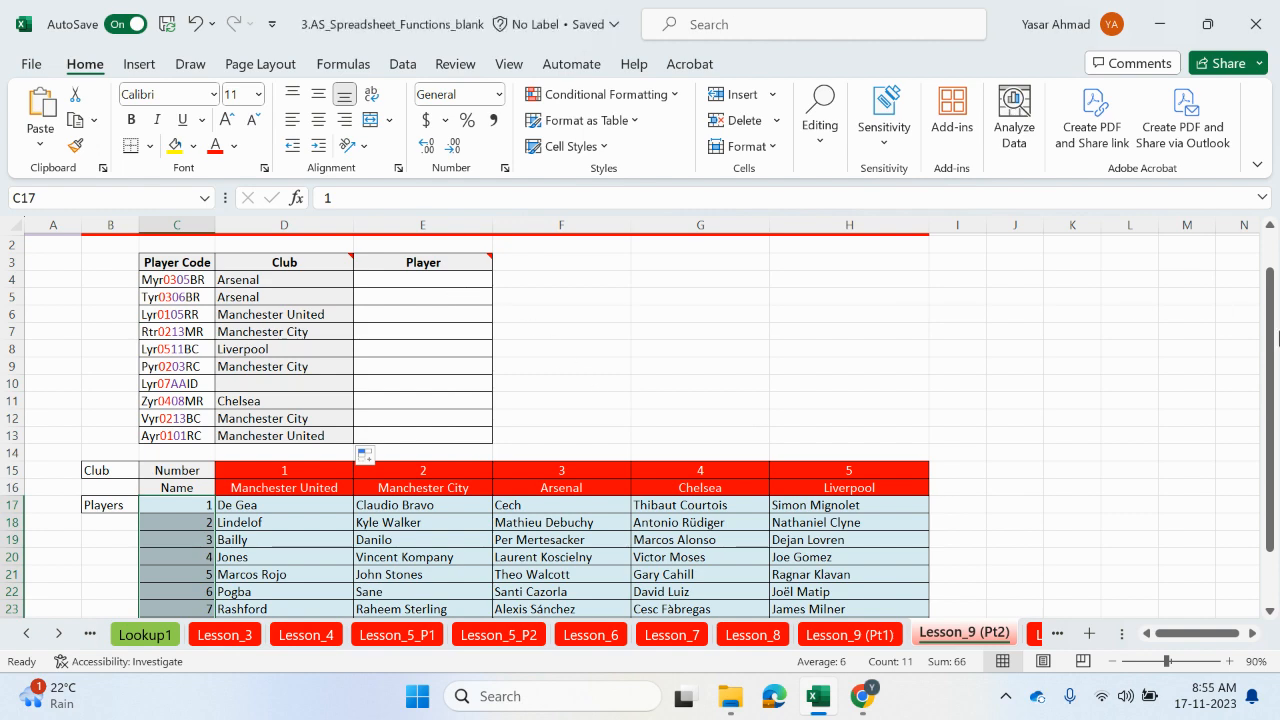
left_click_drag(1272, 345, 1274, 322)
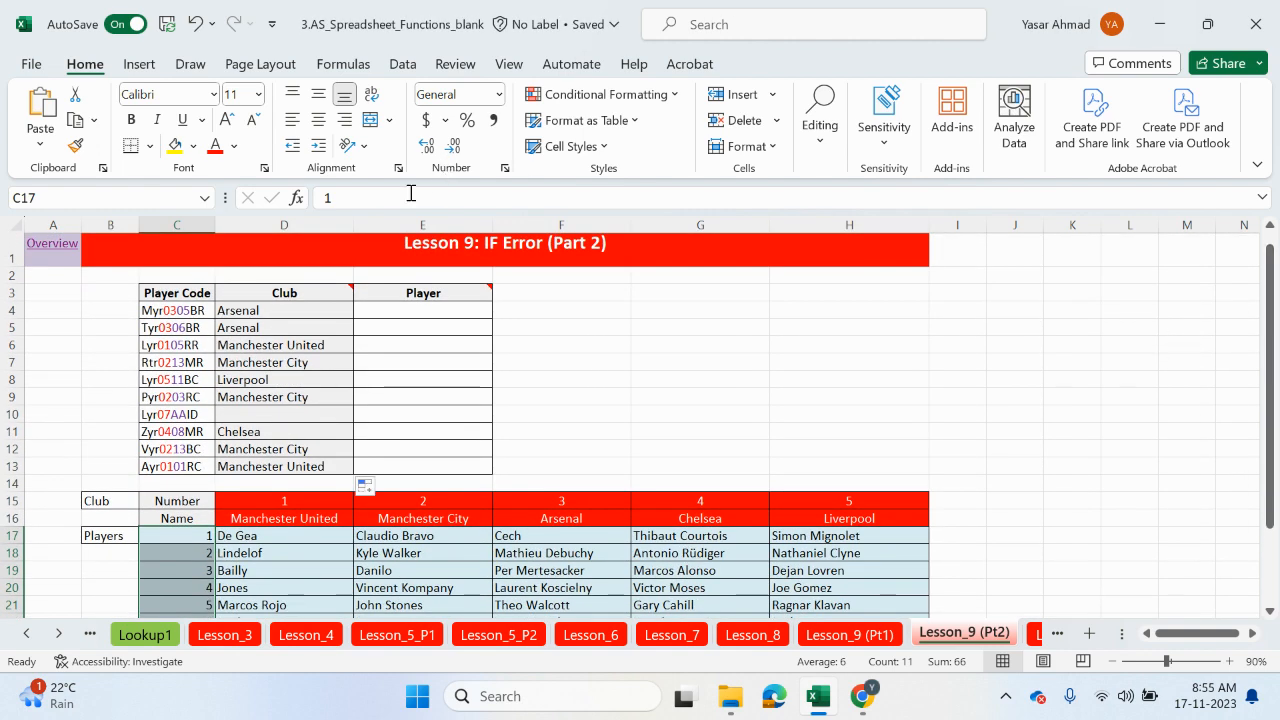
Step: Check the lesson list on the Overview sheet, then return to the IF Error (Part 2) sheet
mouse_move(447, 297)
left_click(62, 242)
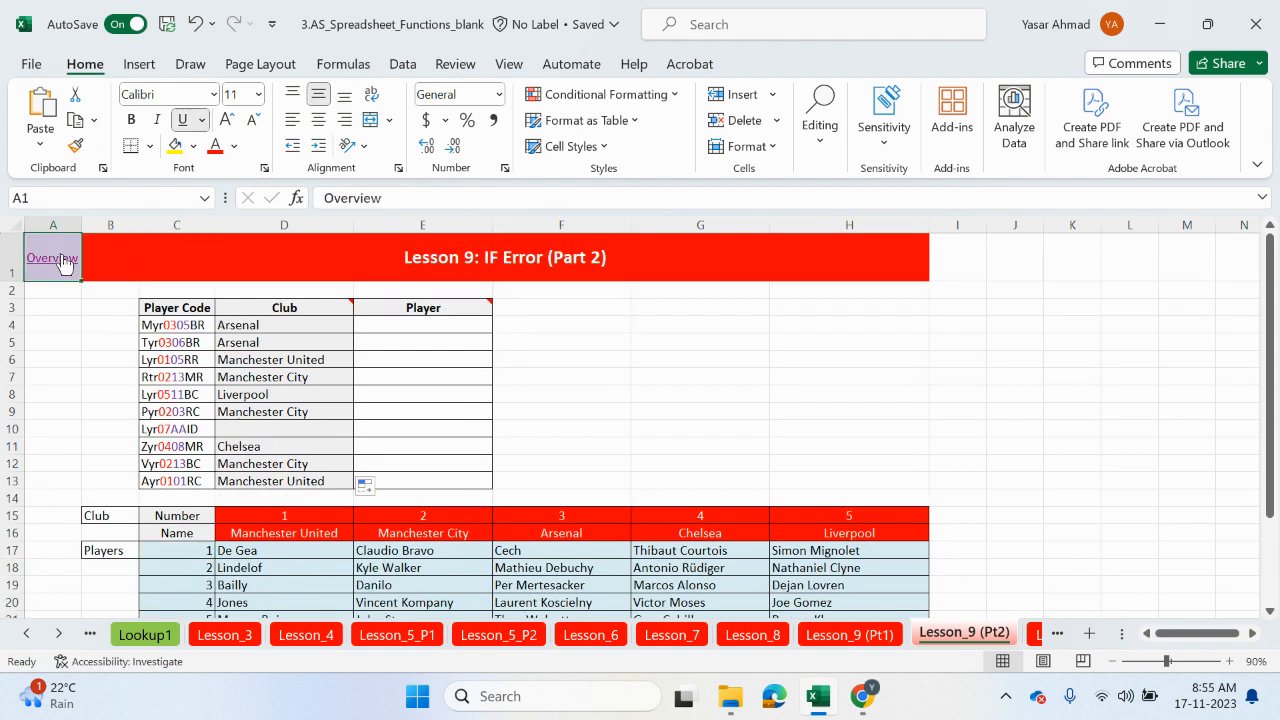
left_click(60, 260)
mouse_move(1272, 400)
left_mouse_down()
mouse_move(1269, 568)
mouse_move(1270, 420)
left_mouse_up()
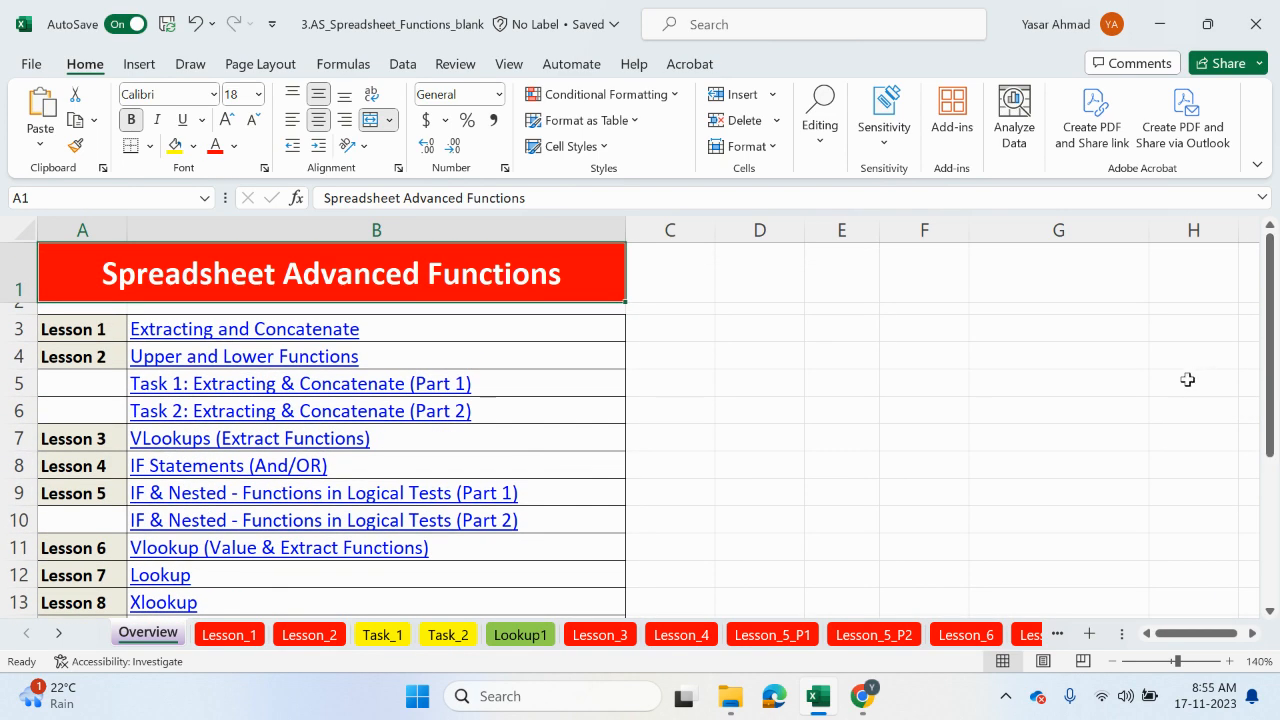
left_click_drag(1272, 375, 1240, 470)
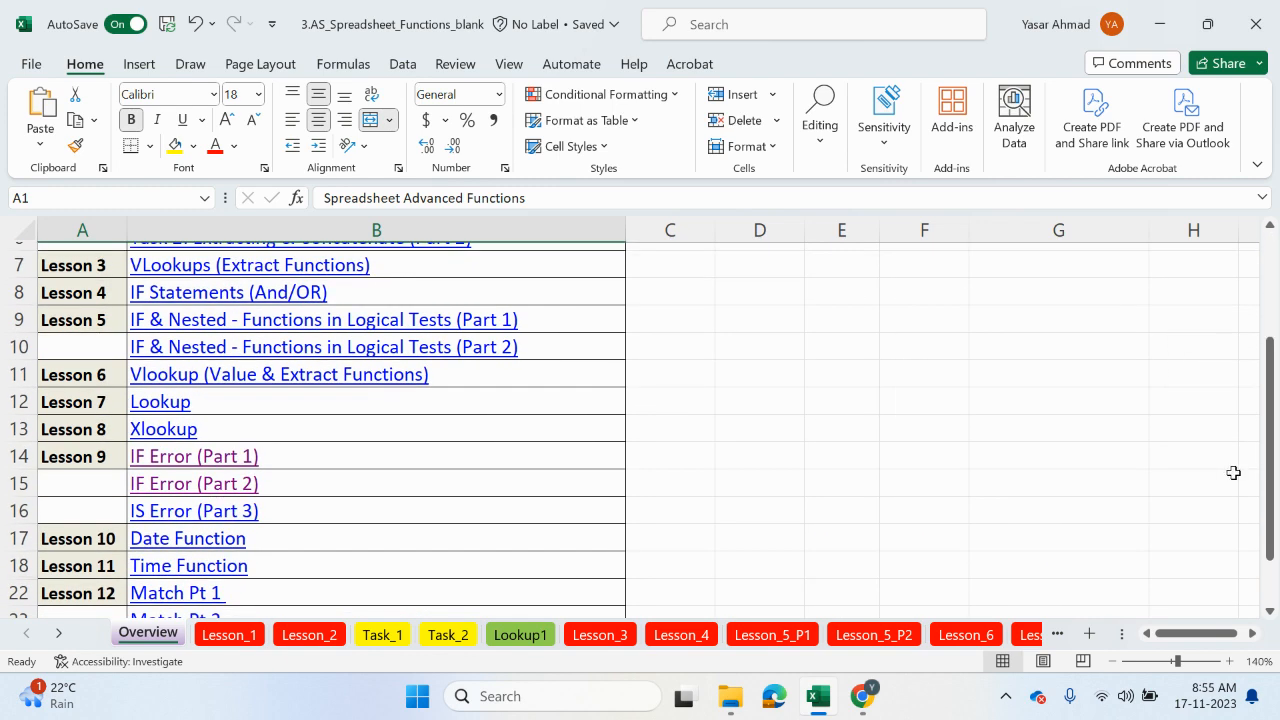
left_click(236, 485)
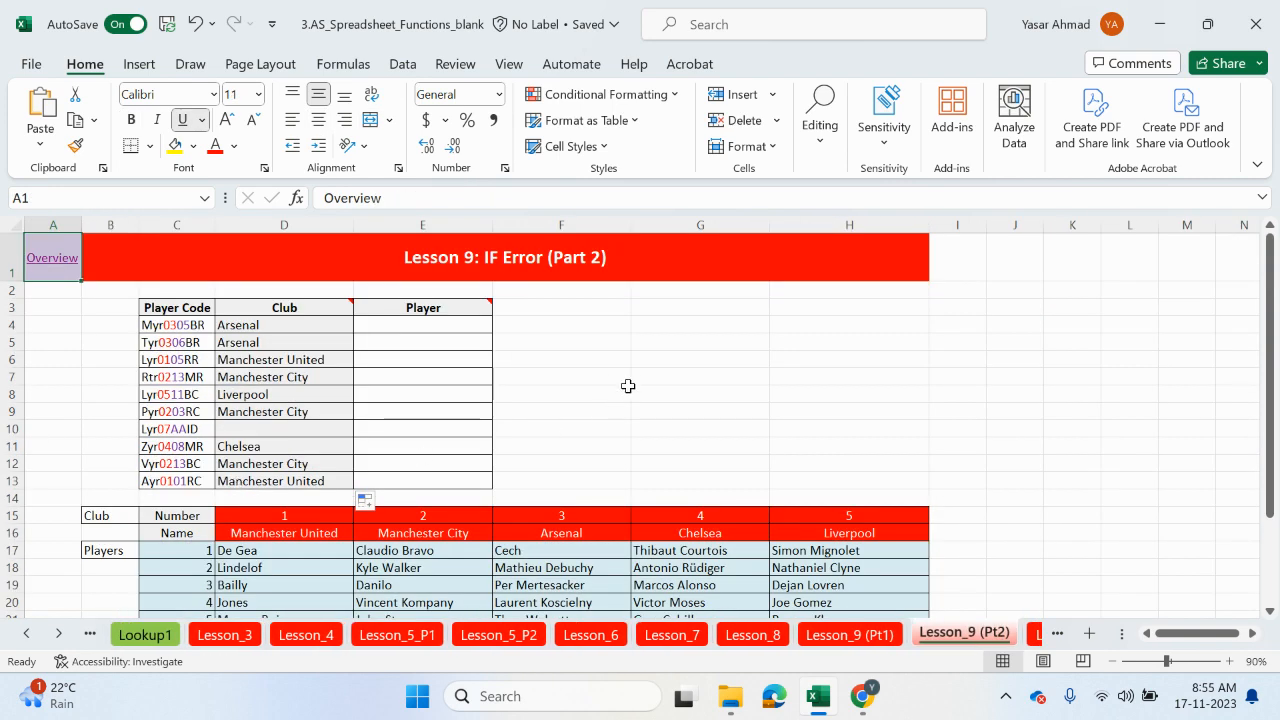
Step: Examine the first player row C17:H17 and the club number and name headings above it
left_click(665, 322)
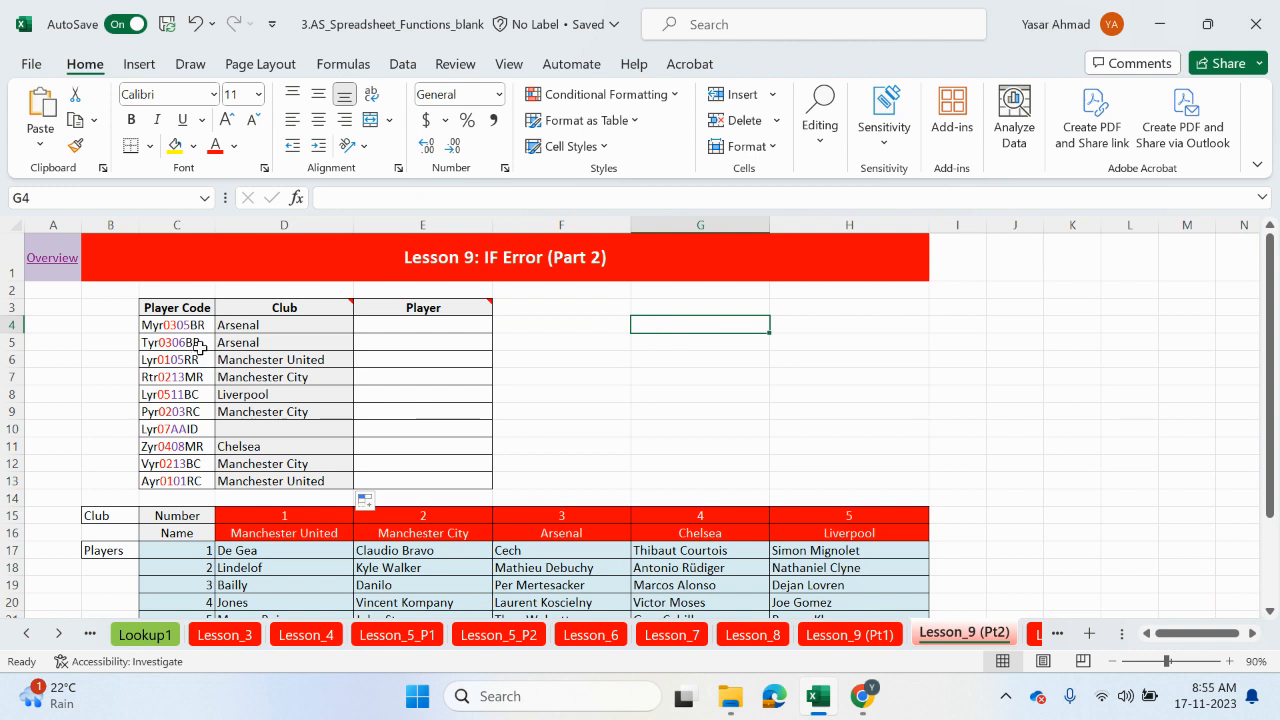
left_click_drag(177, 553, 821, 551)
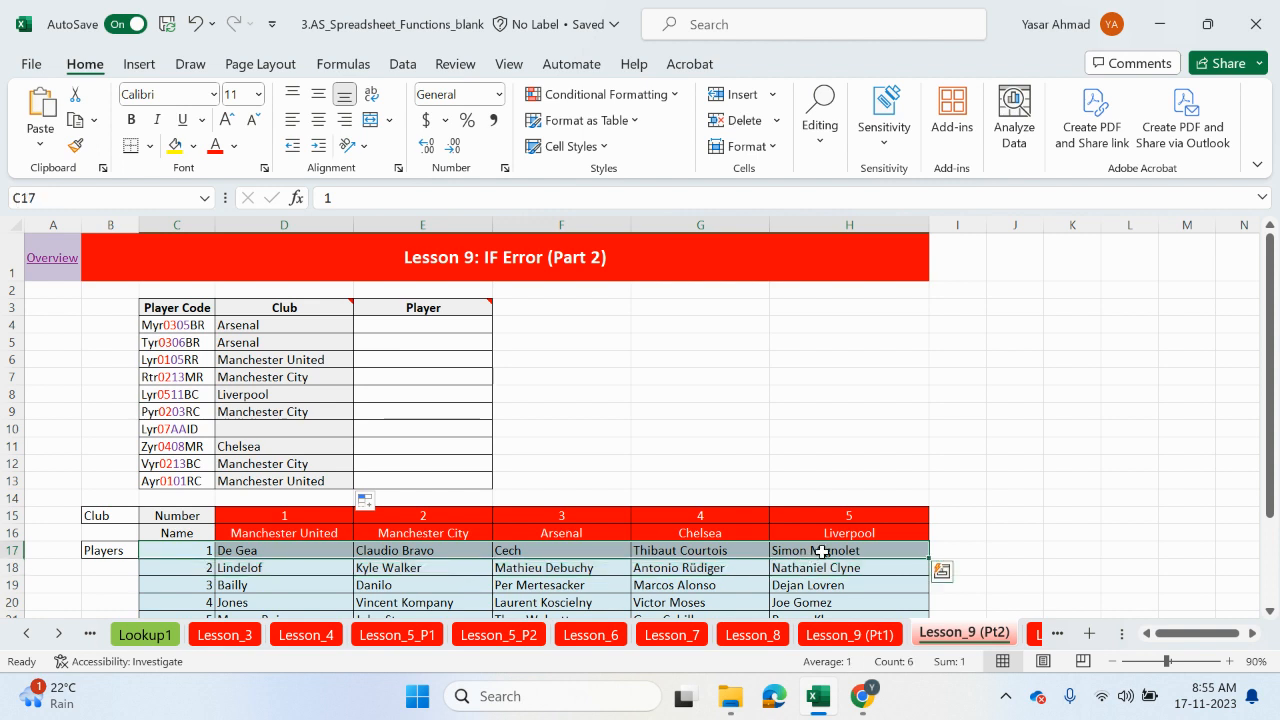
left_click(298, 520)
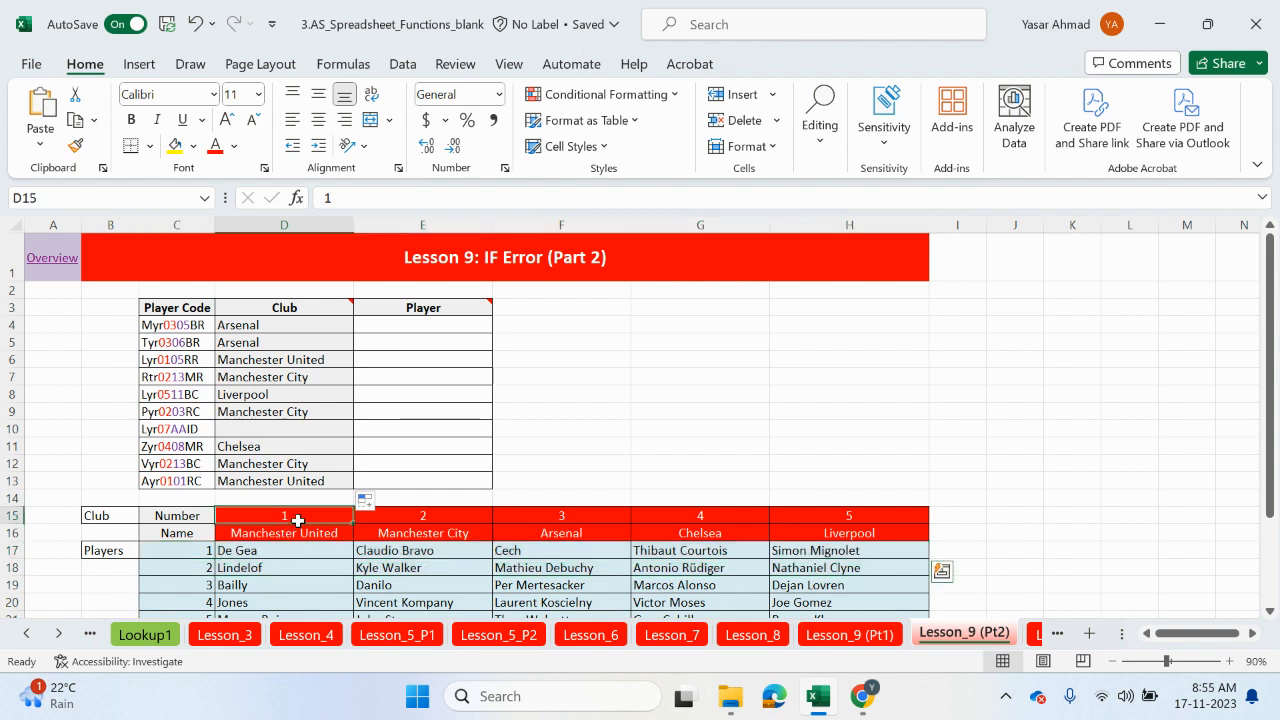
left_click_drag(298, 520, 298, 535)
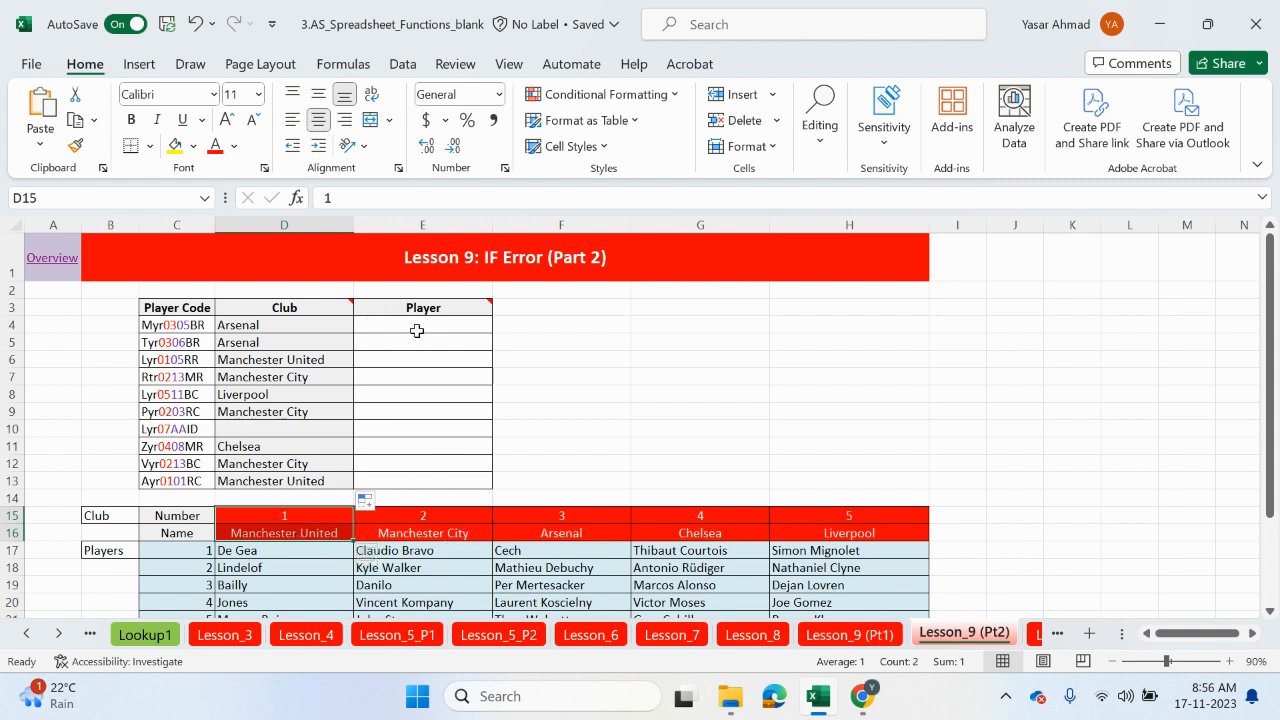
Step: Start a MATCH formula in the empty cell G5 to work out the club's column index separately
left_click(663, 343)
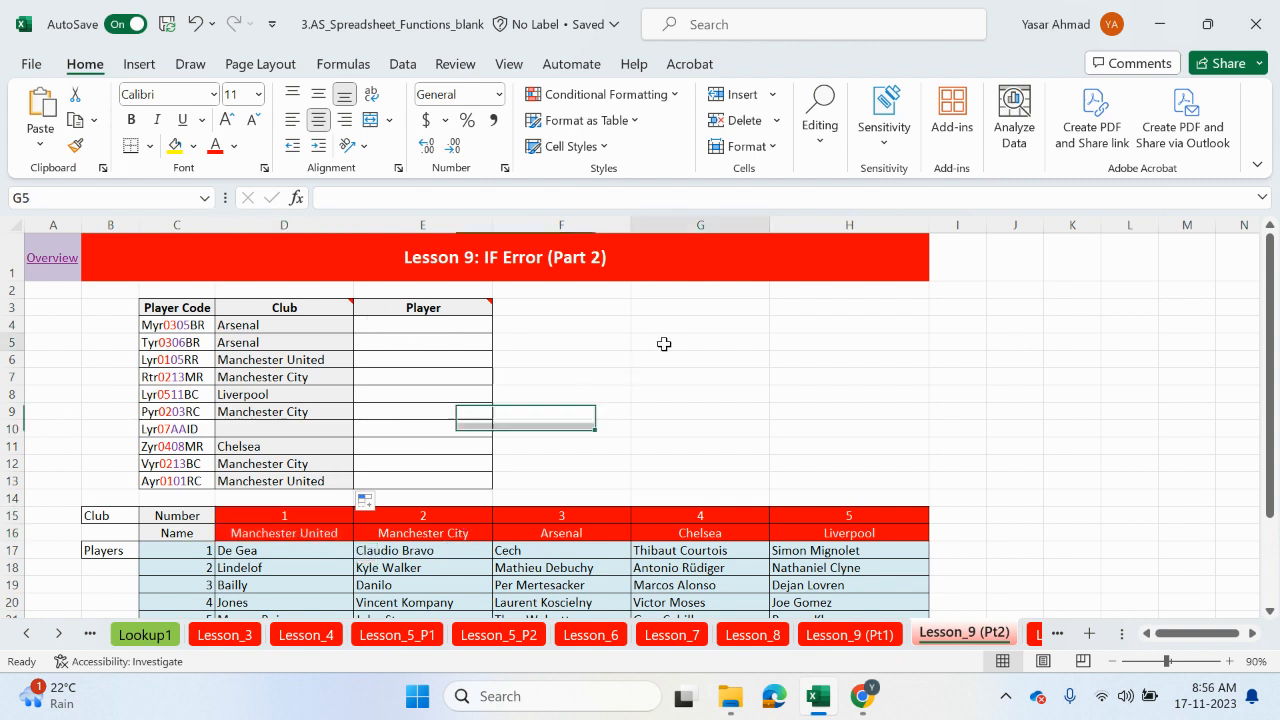
type("=")
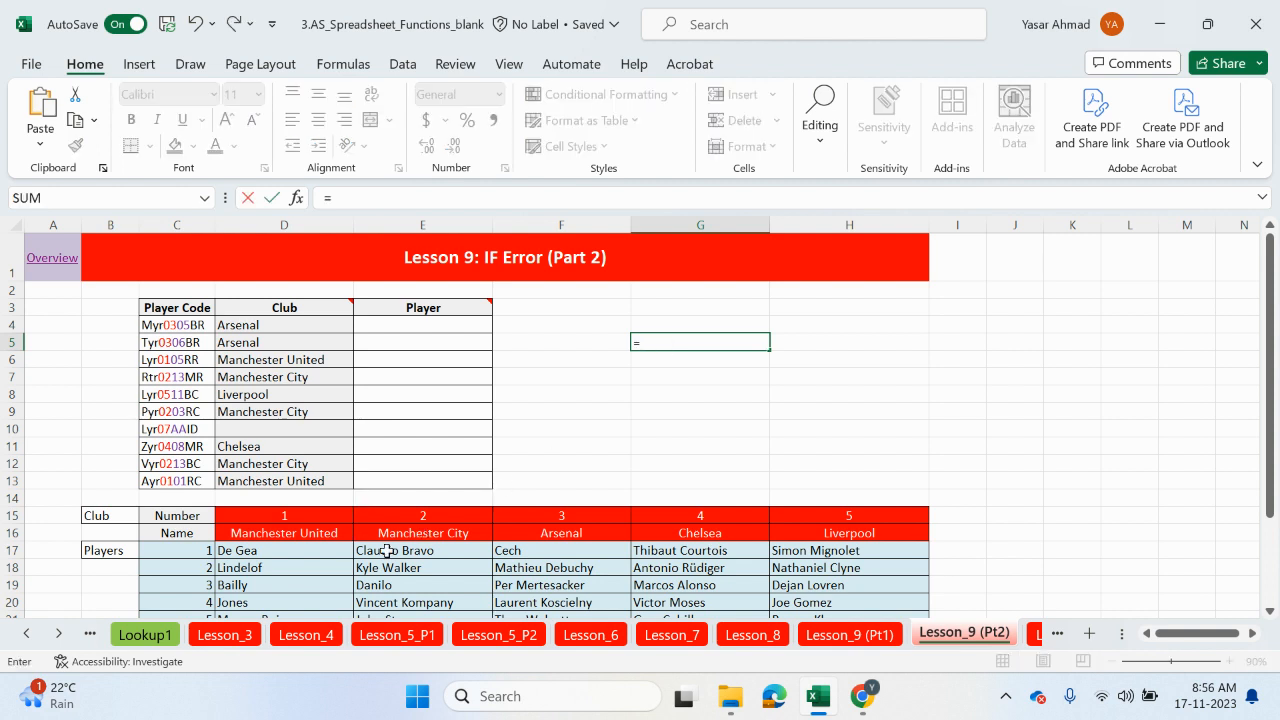
type("match")
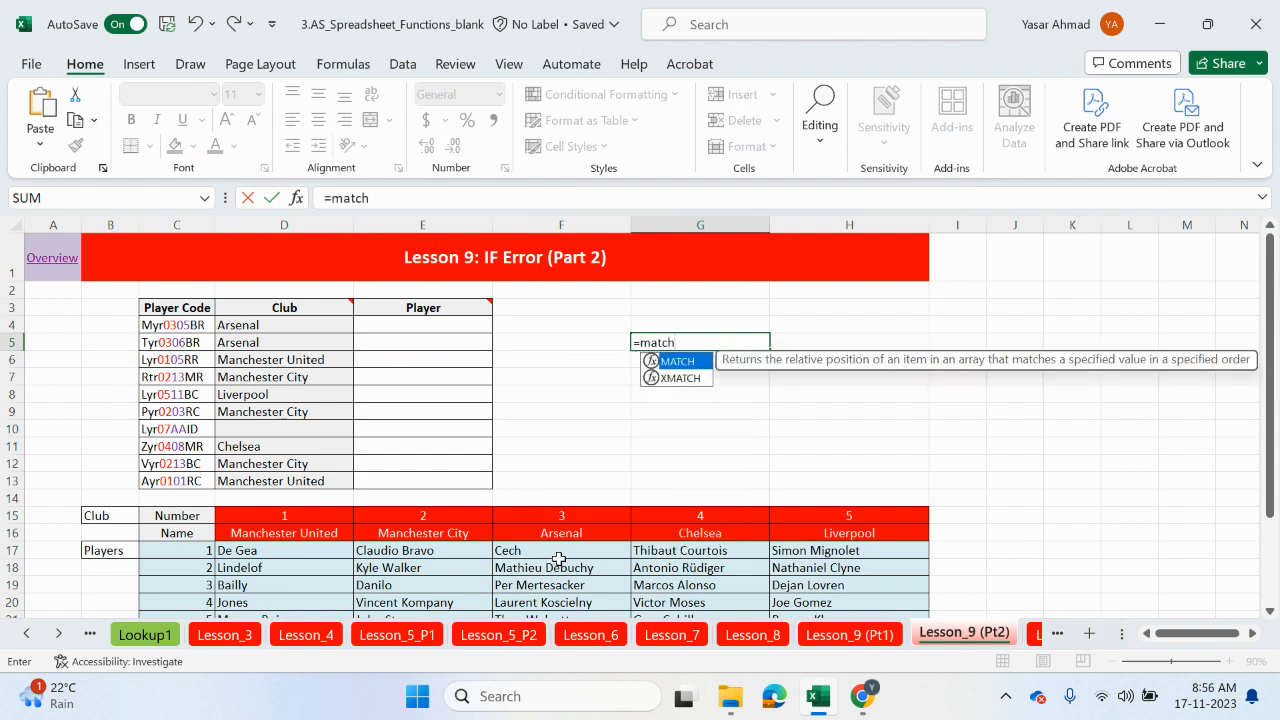
double_click(679, 363)
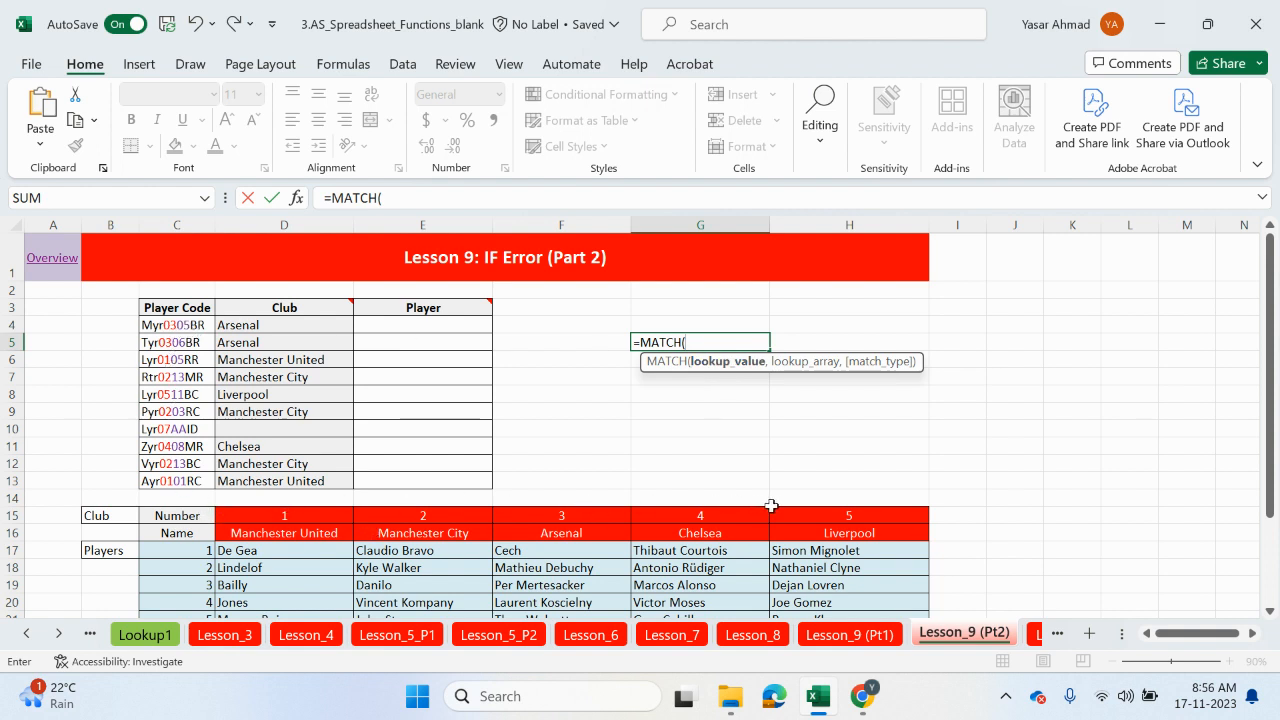
Step: Enter VALUE(MID(C4,4,2)) as the MATCH lookup value to extract the club number from the player code
type("v")
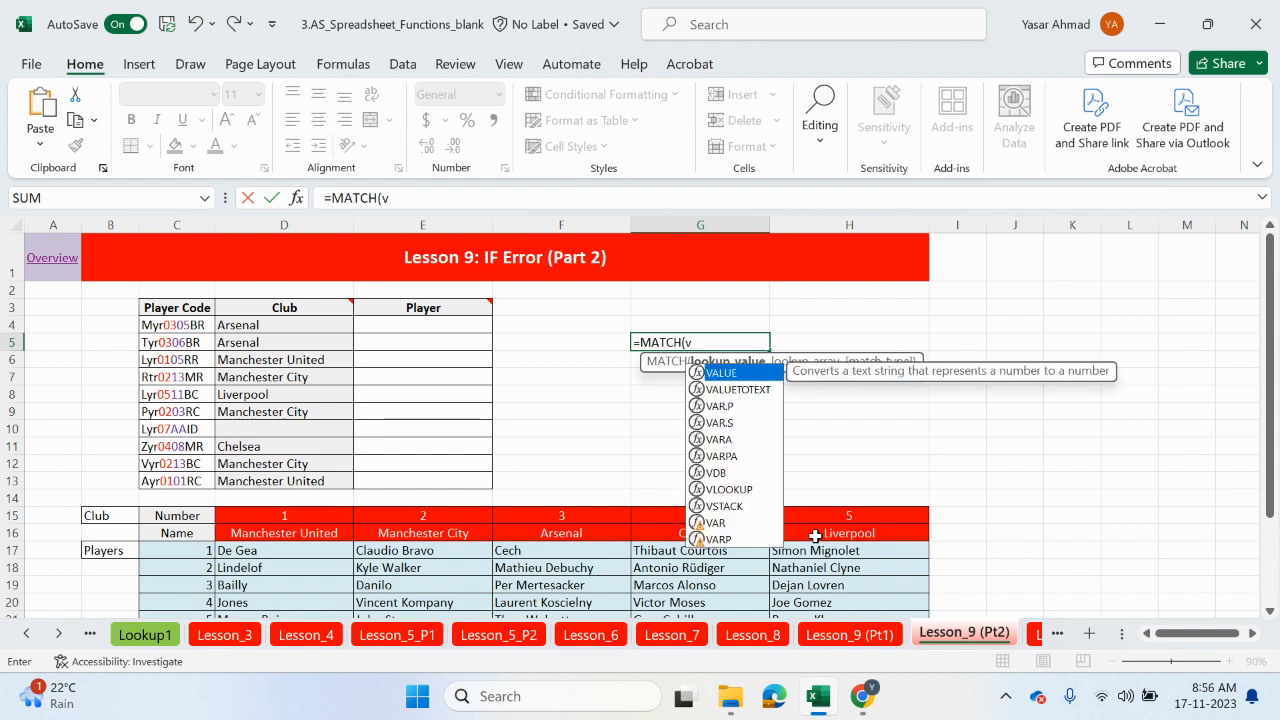
type("alue")
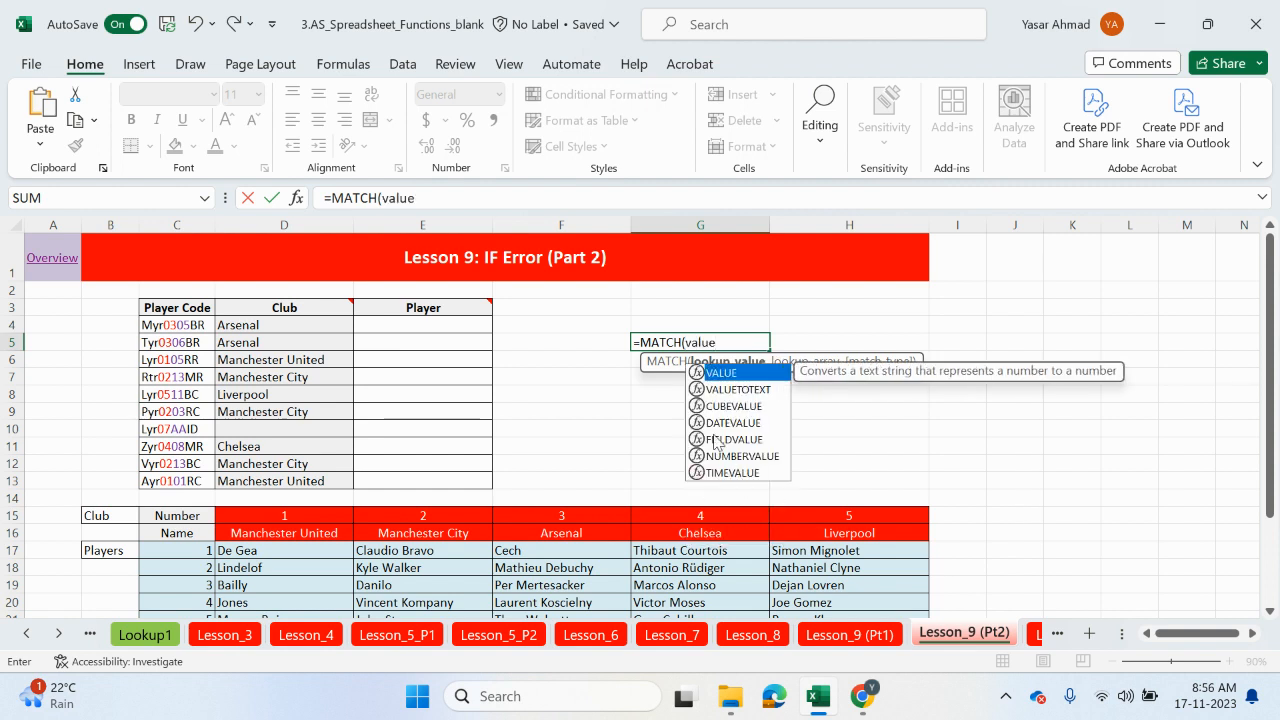
double_click(722, 372)
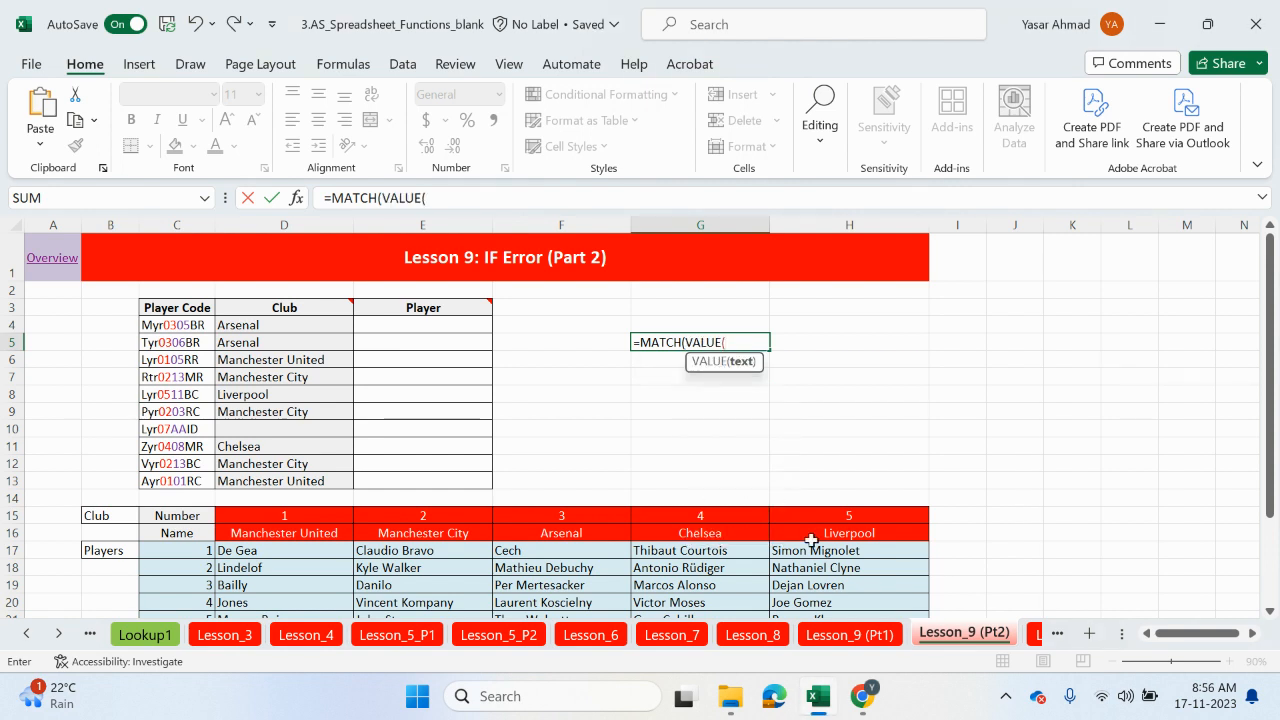
type("mid")
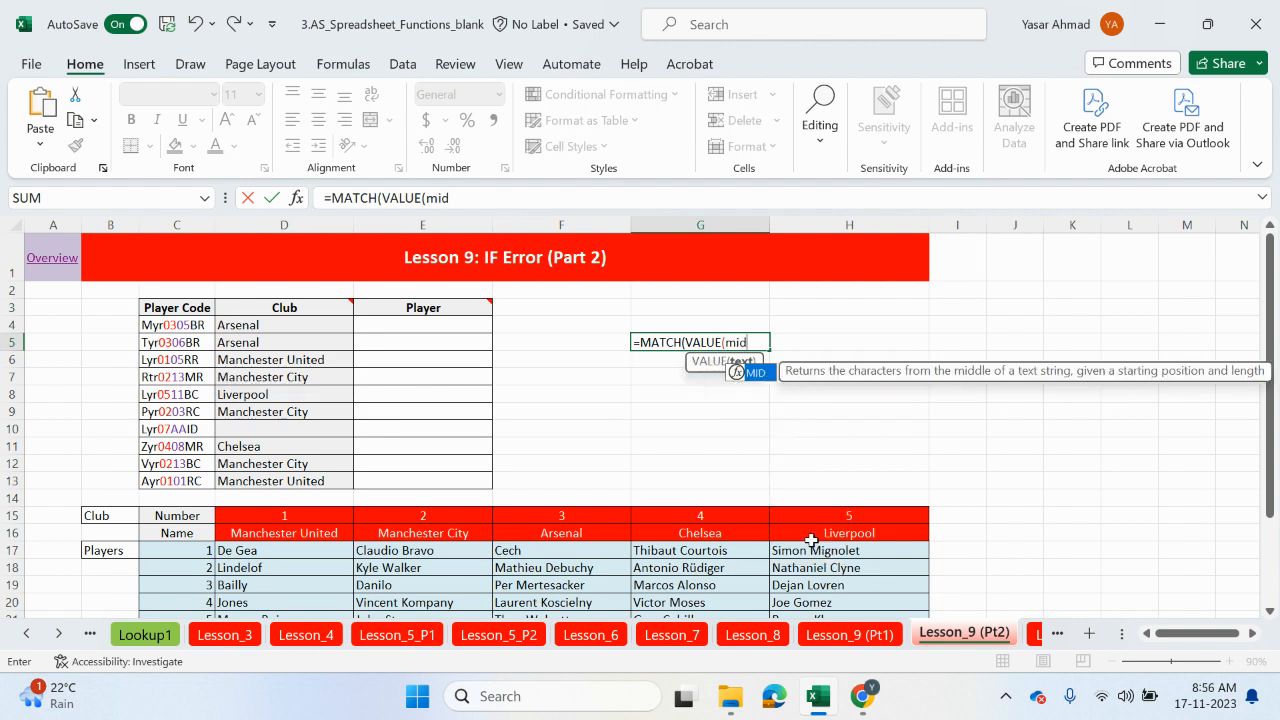
double_click(758, 374)
left_click(189, 322)
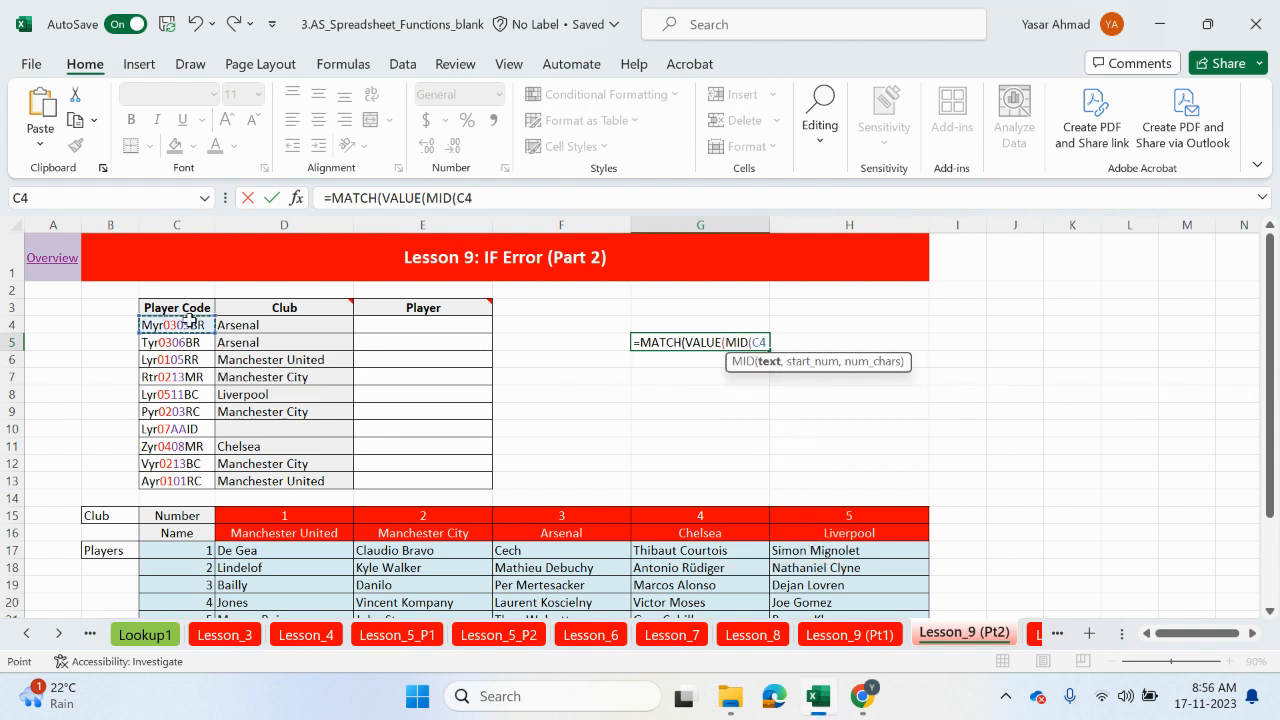
type(",4,2")
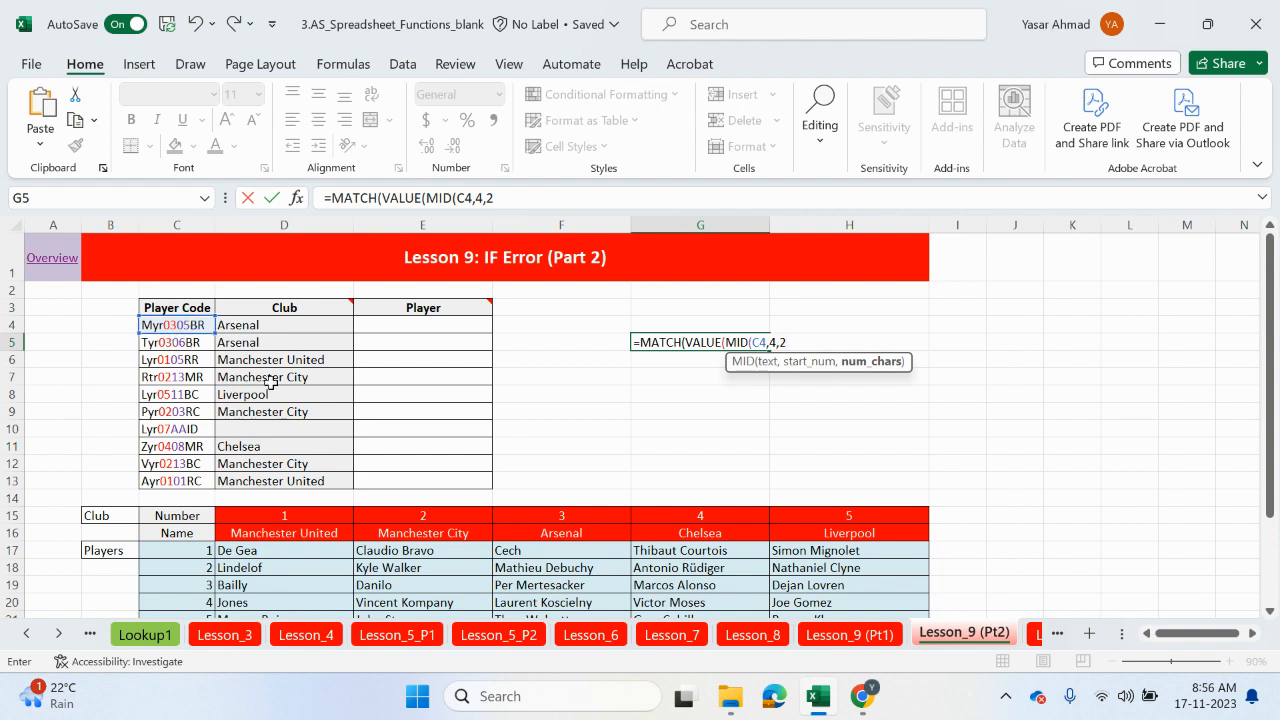
type("))")
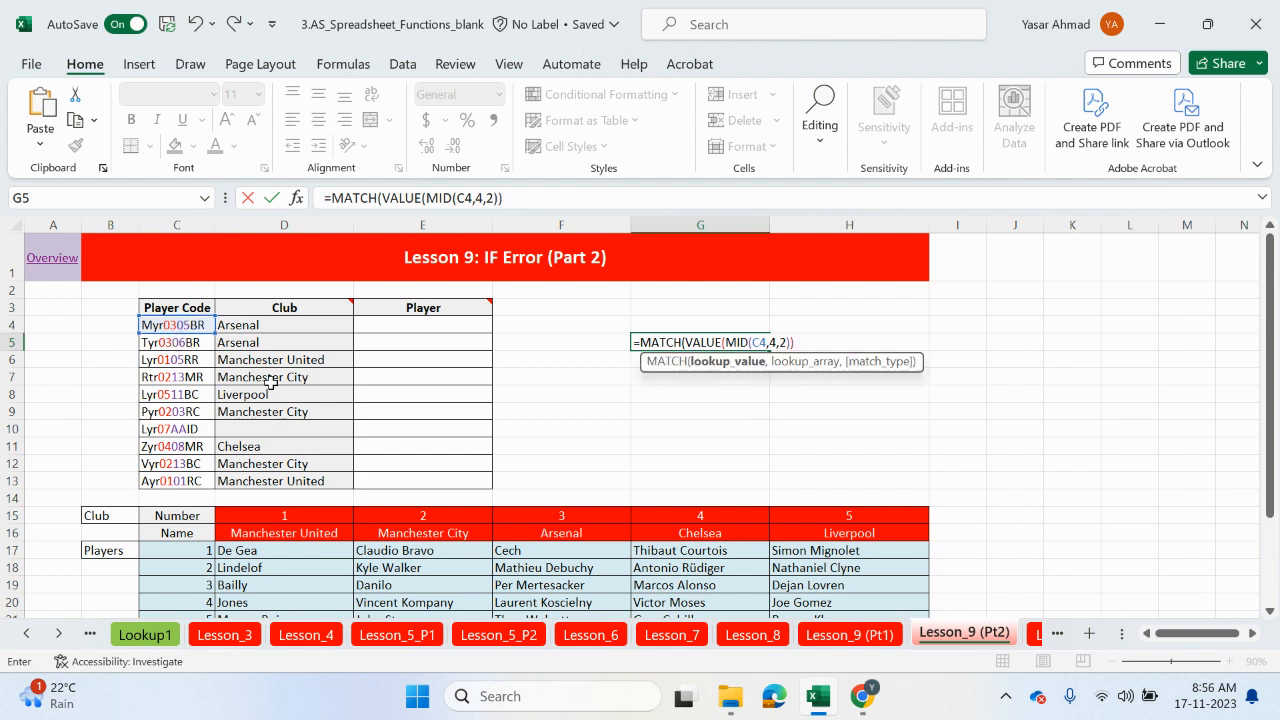
Step: Complete the MATCH formula in G5 with the absolute lookup array $C$15:$H$15 and exact match type 0
type(",")
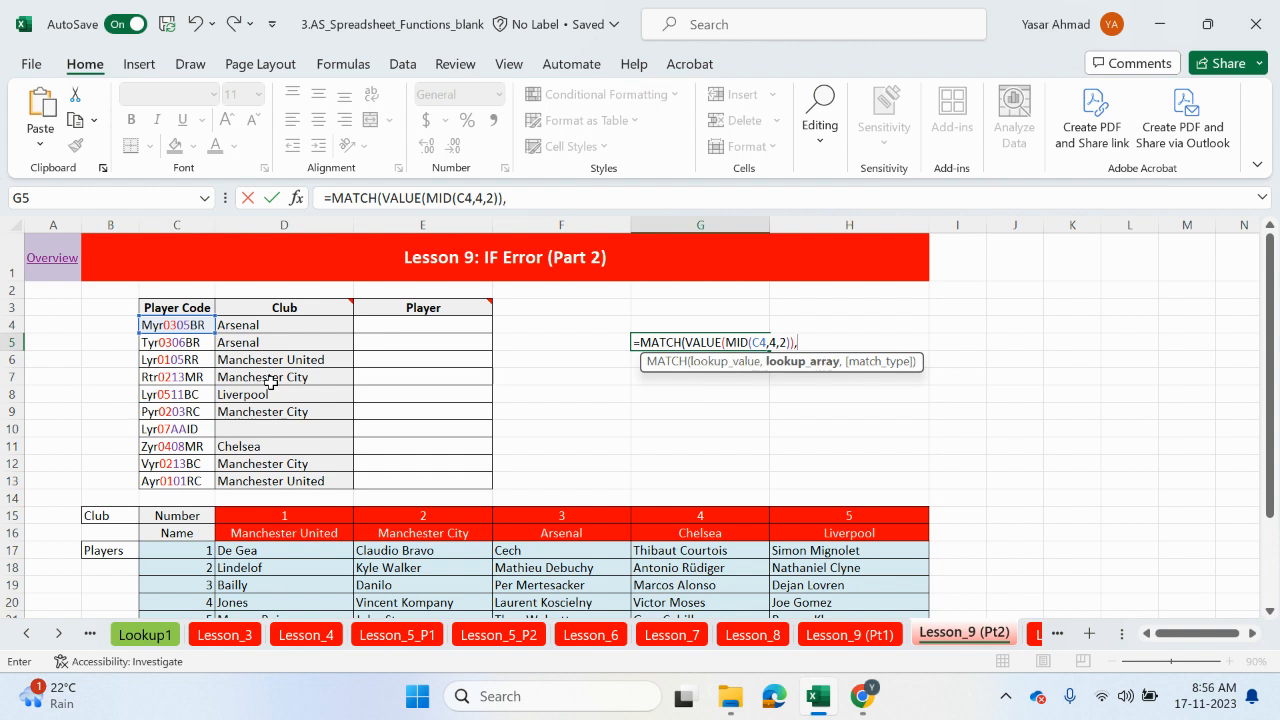
left_click(168, 516)
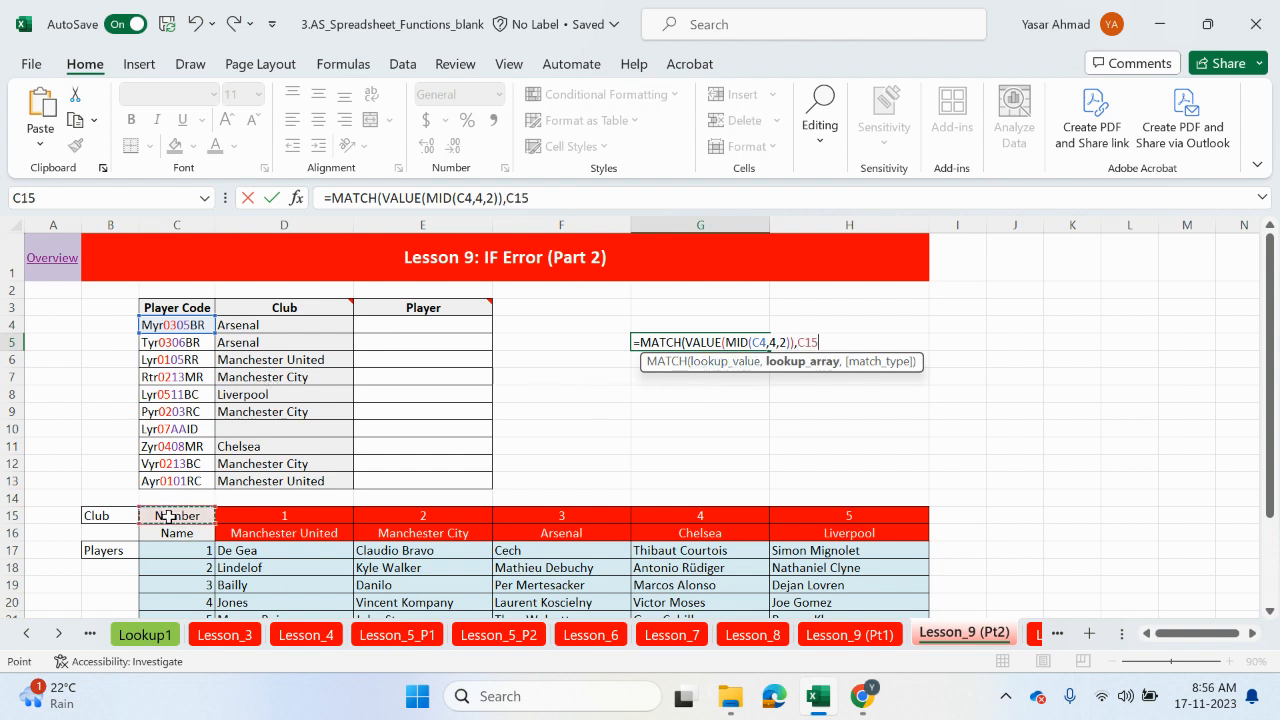
left_click_drag(168, 516, 827, 515)
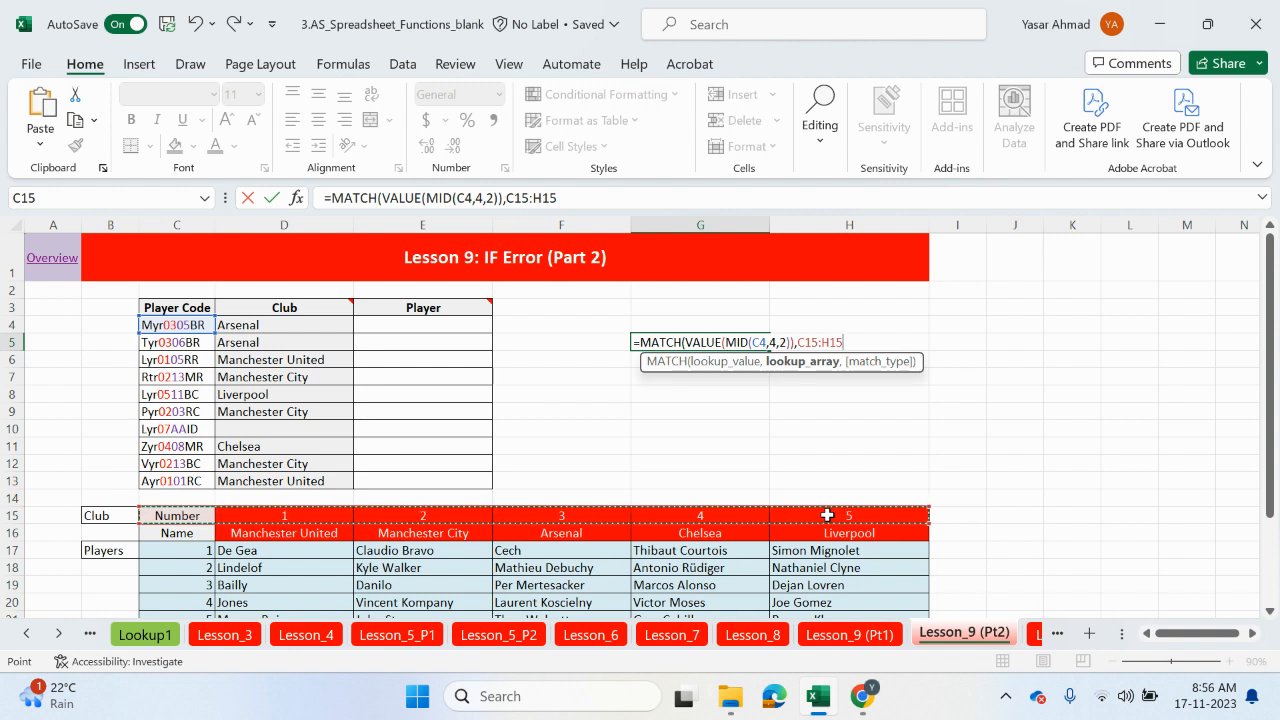
key("F4")
type(",")
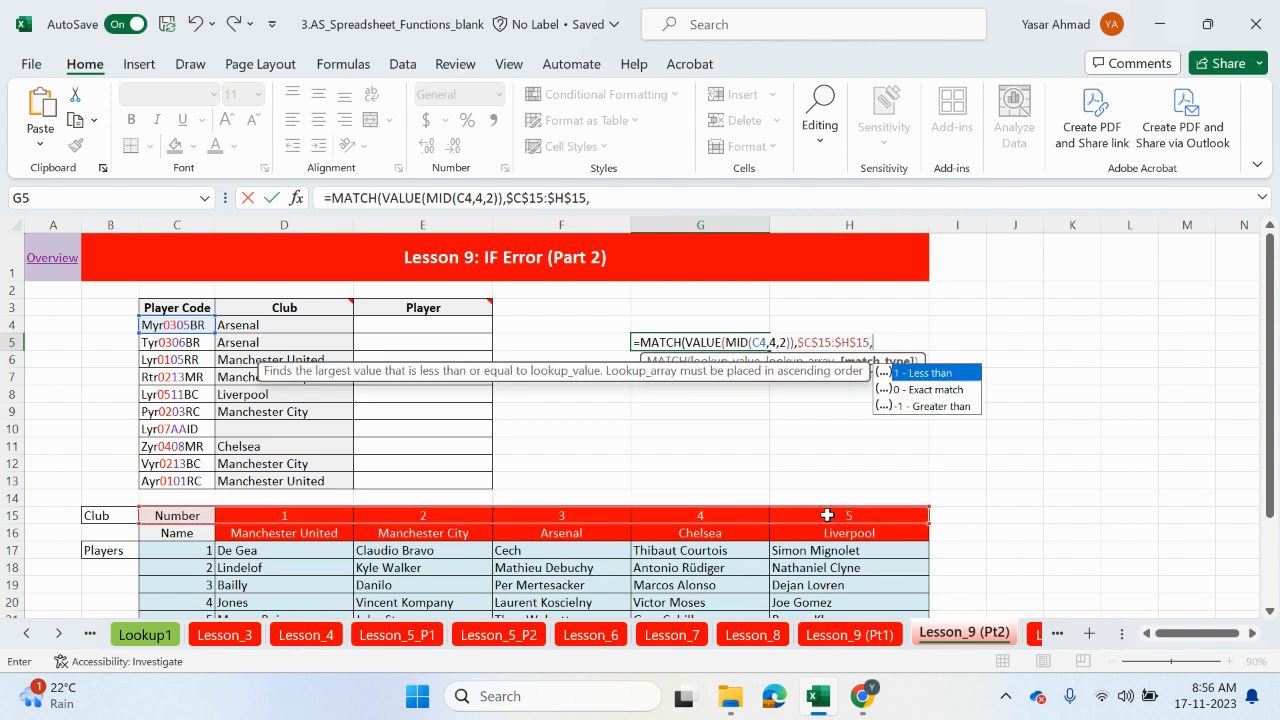
double_click(964, 391)
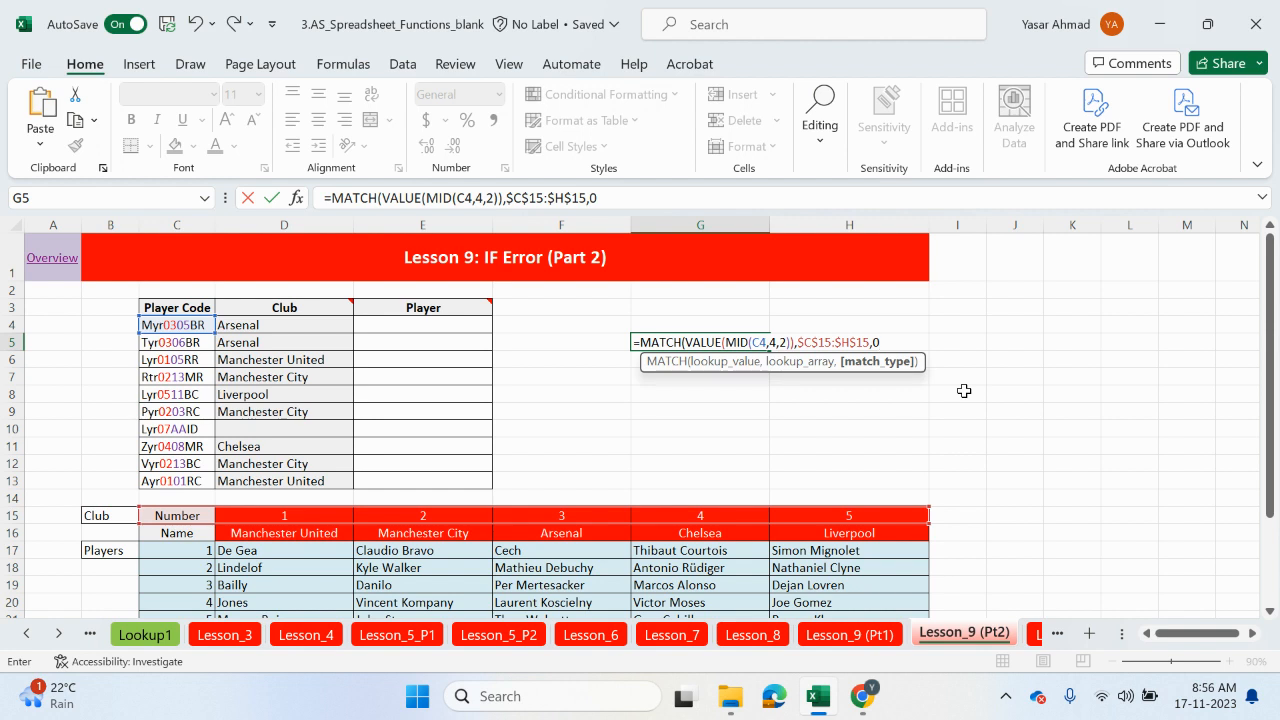
type(")")
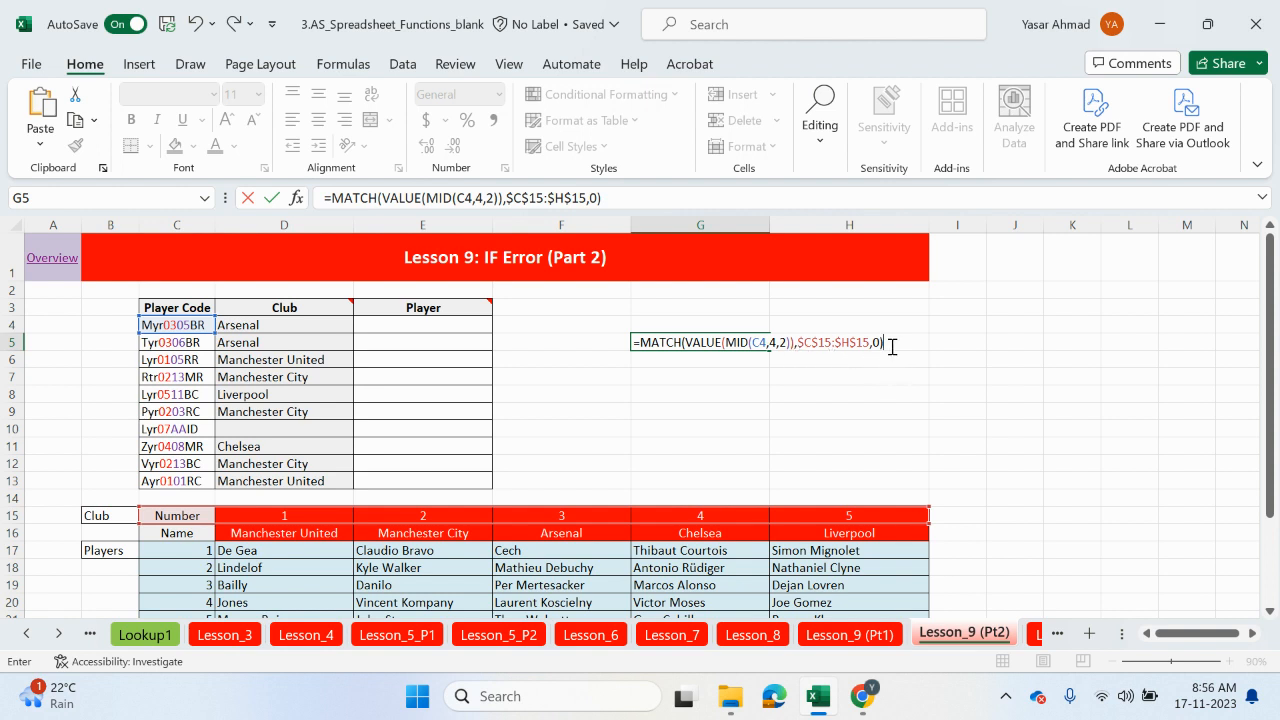
key("Return")
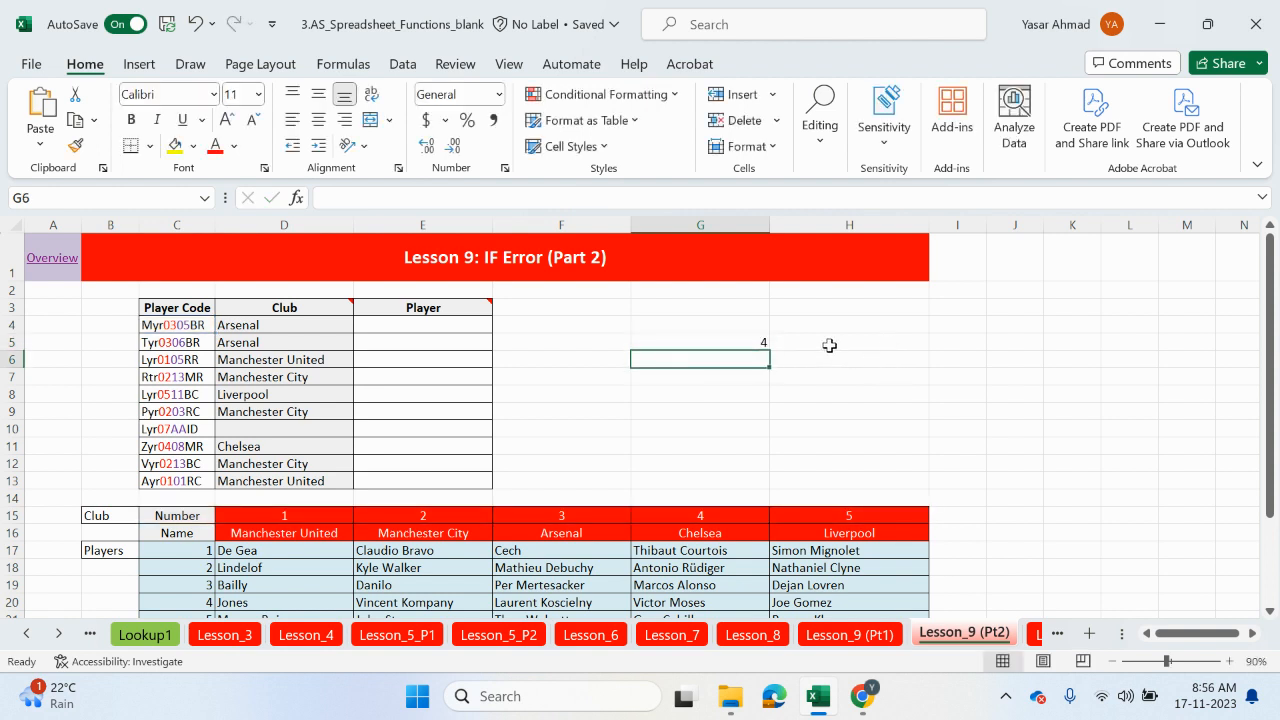
Step: Change the player code reference in the G5 MATCH formula to C6 to test another club number
left_click(752, 344)
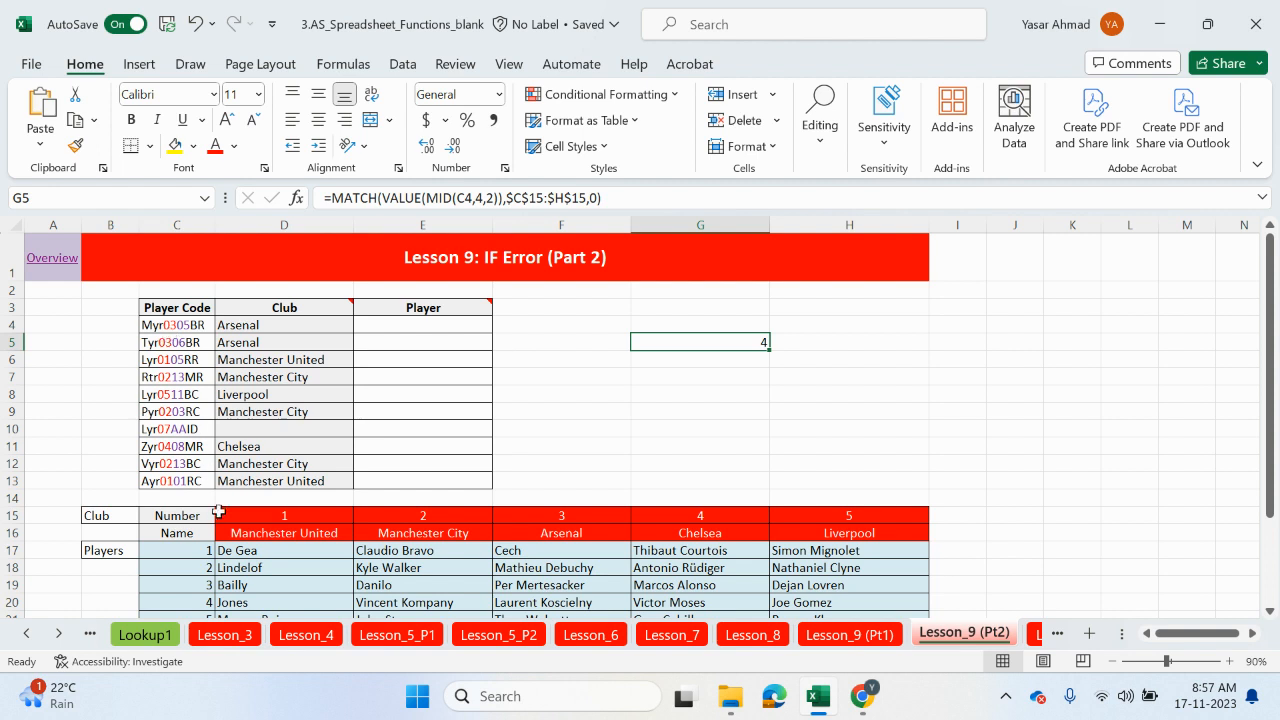
double_click(702, 344)
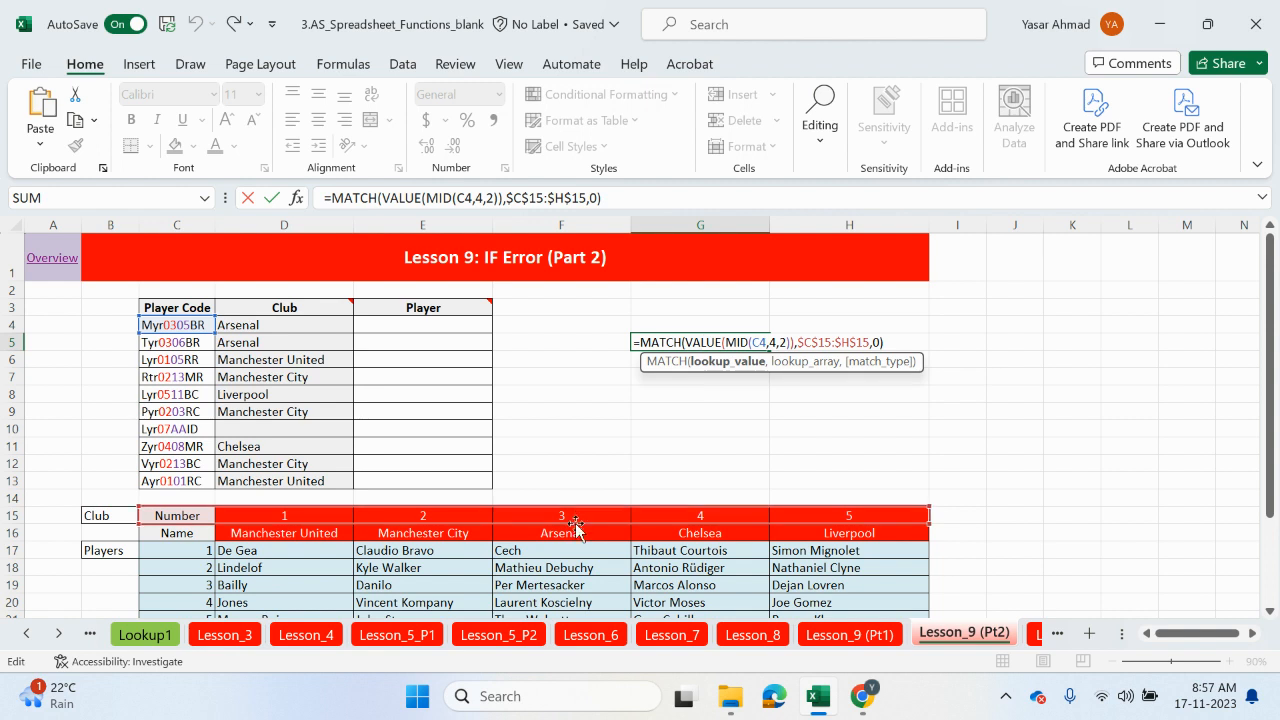
left_click(767, 343)
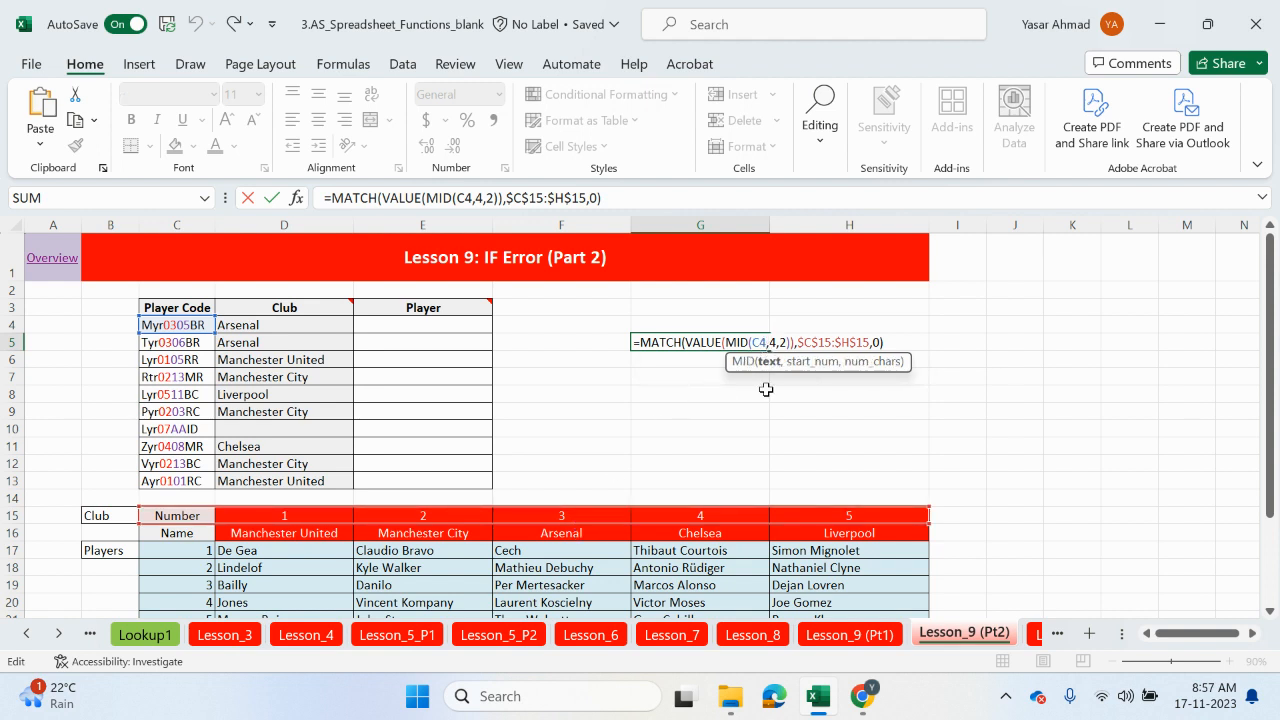
key("BackSpace")
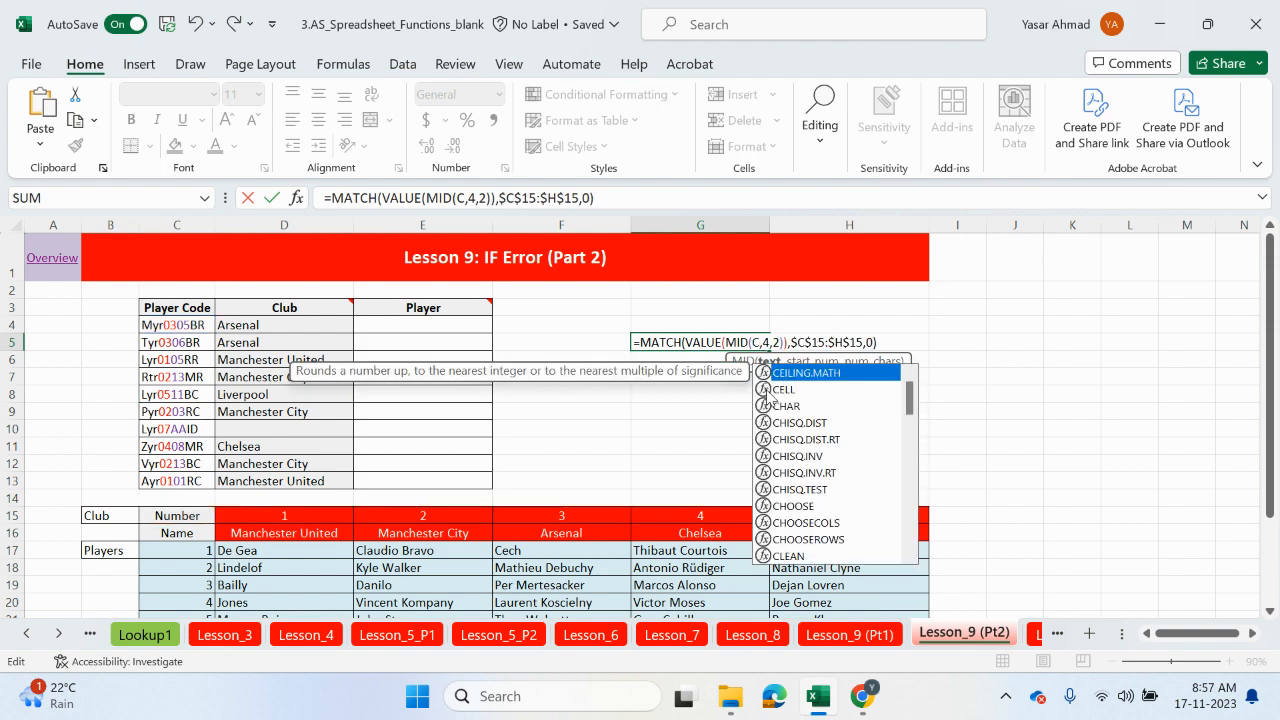
type("6")
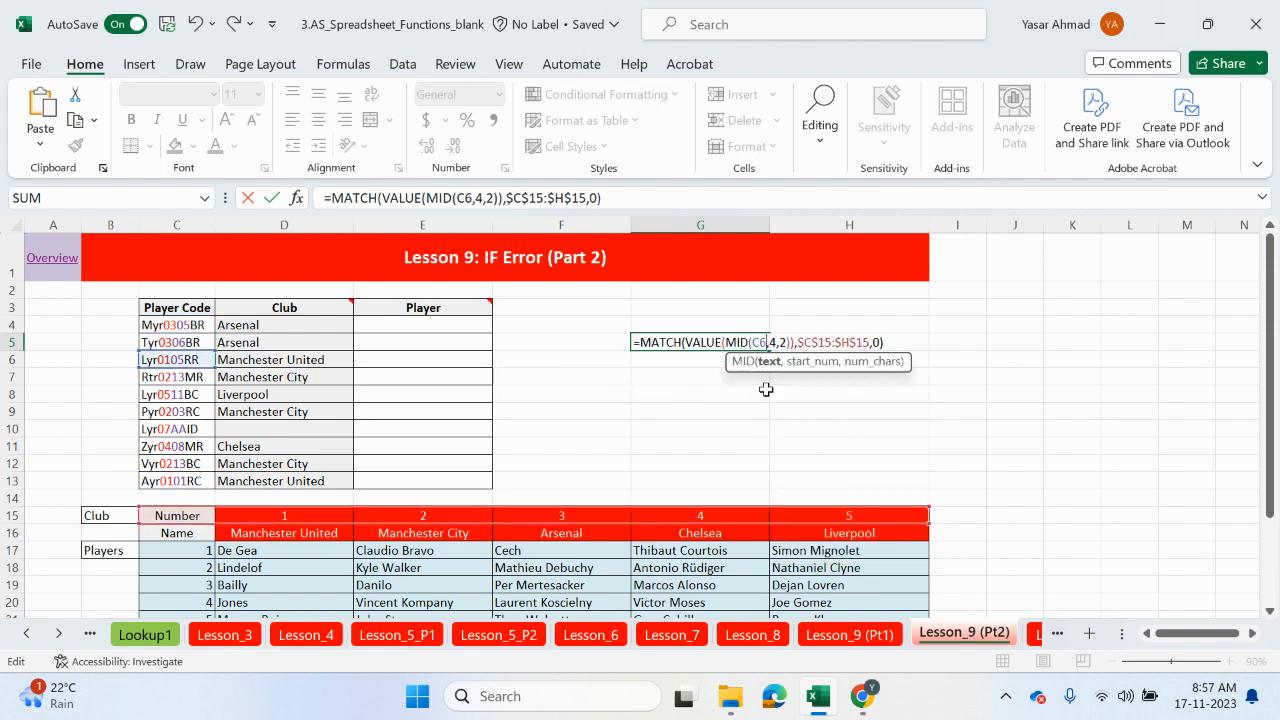
key("Return")
left_click(745, 340)
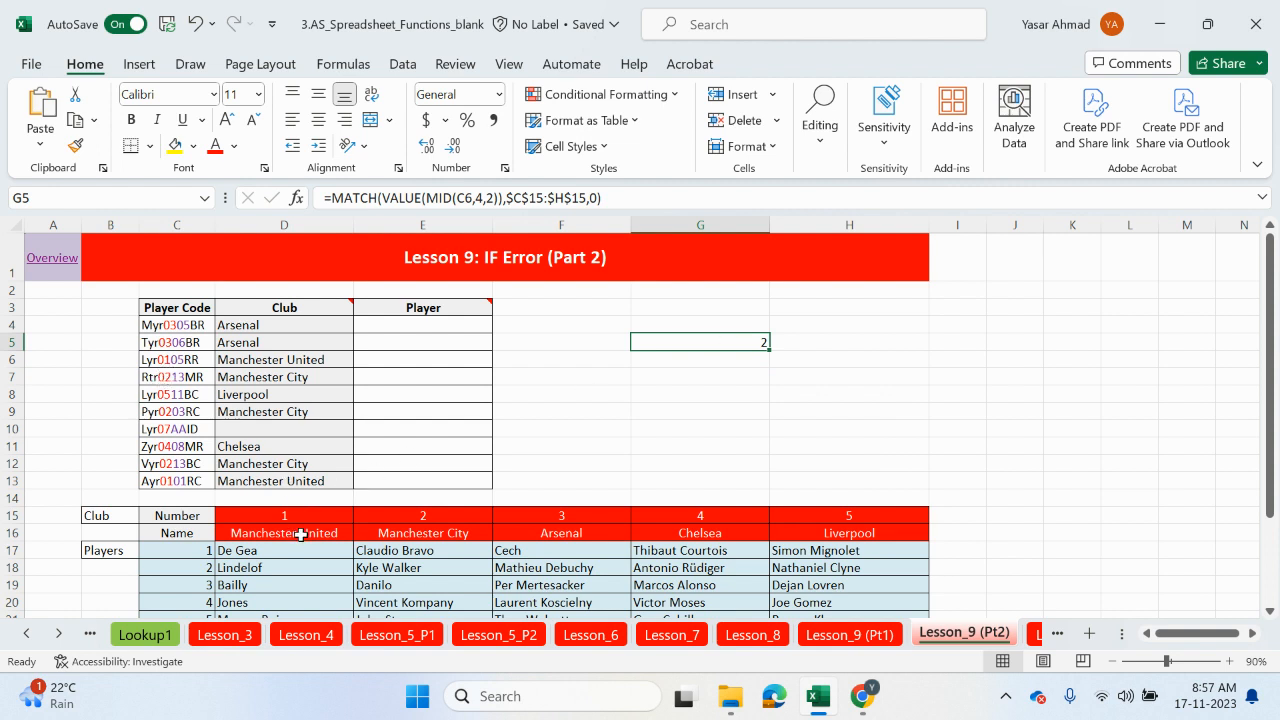
key("Delete")
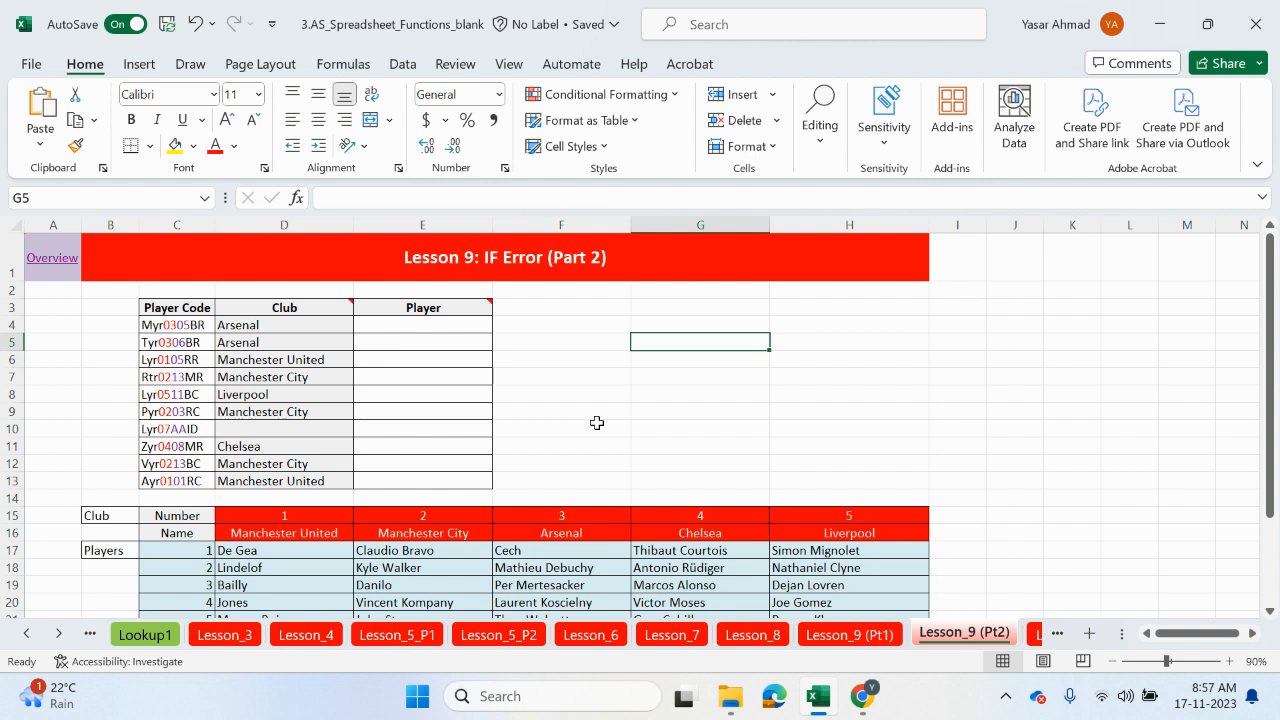
key("ctrl+z")
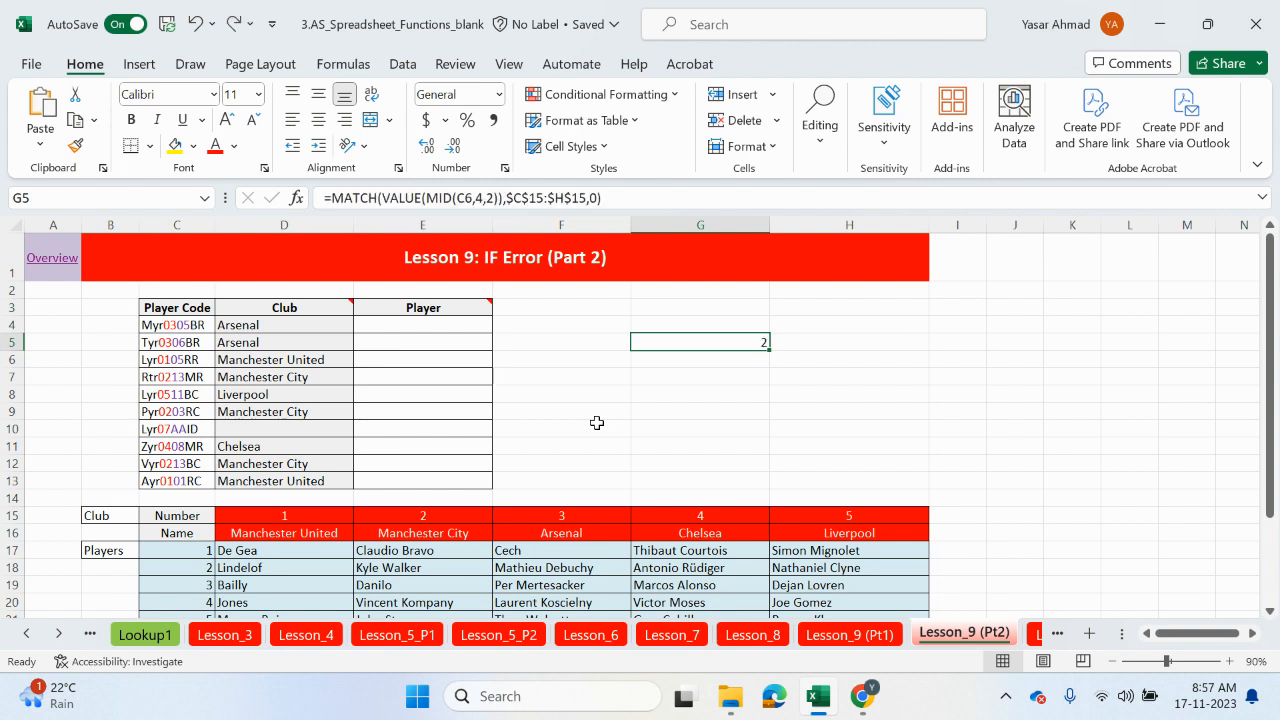
Step: Start a VLOOKUP formula in E4 with VALUE(MID(C4,6,2)) as the lookup value to extract the player number from the code
left_click(449, 329)
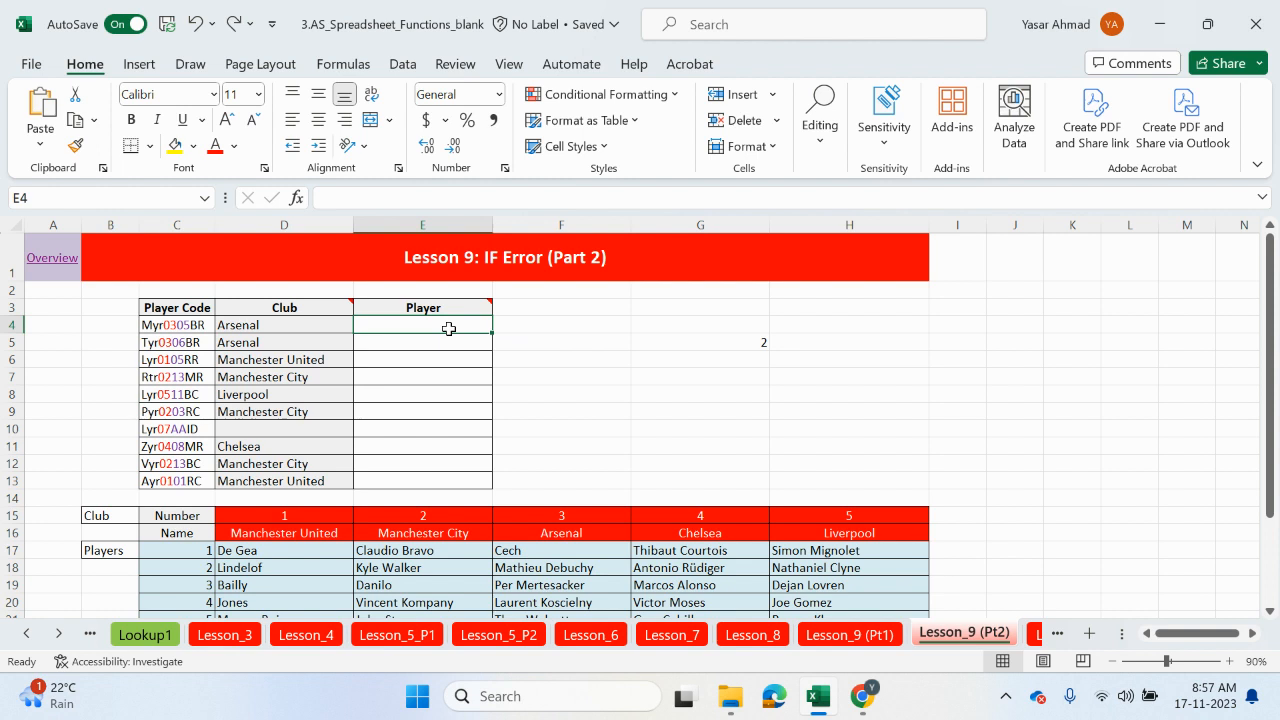
type("=vloo")
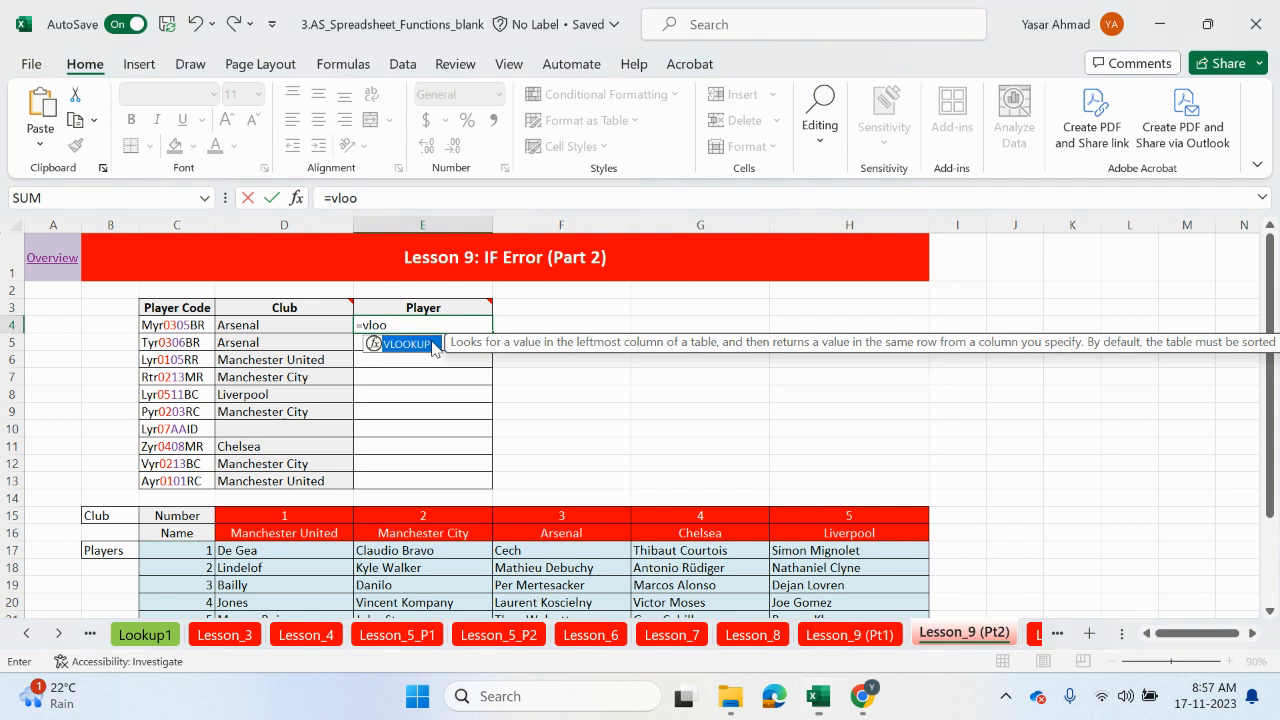
double_click(410, 344)
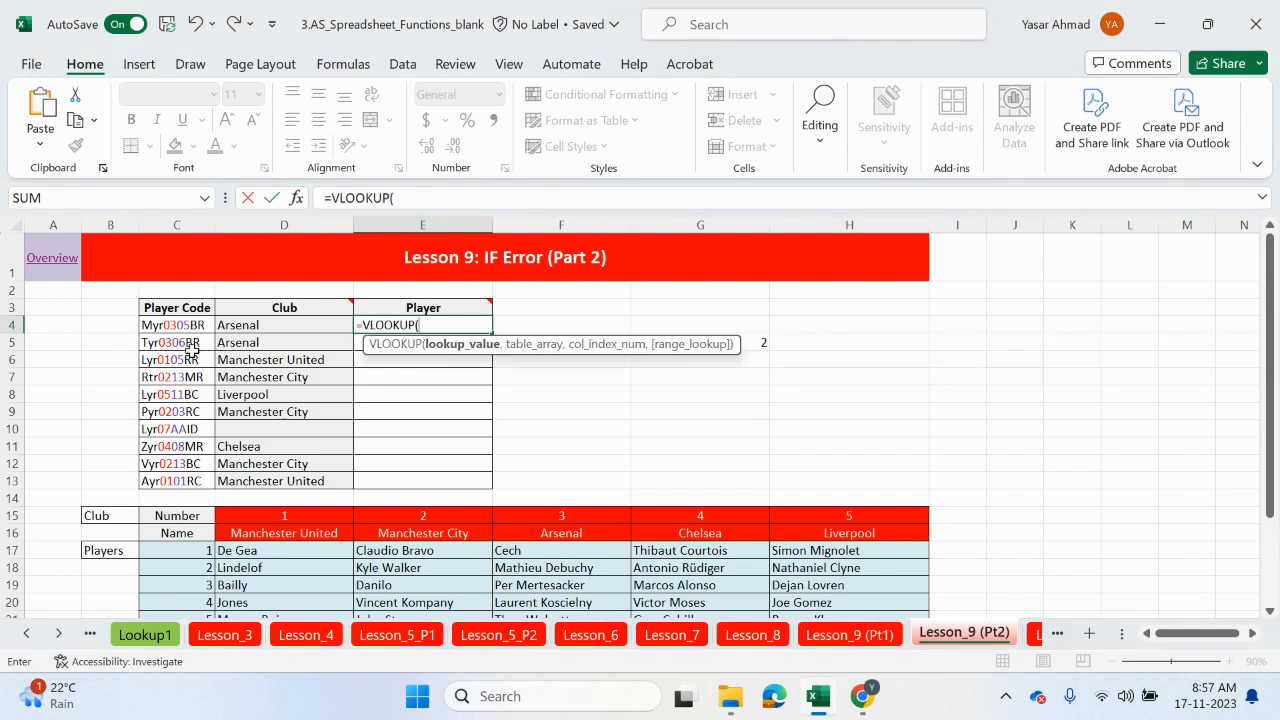
left_click(459, 199)
type("value")
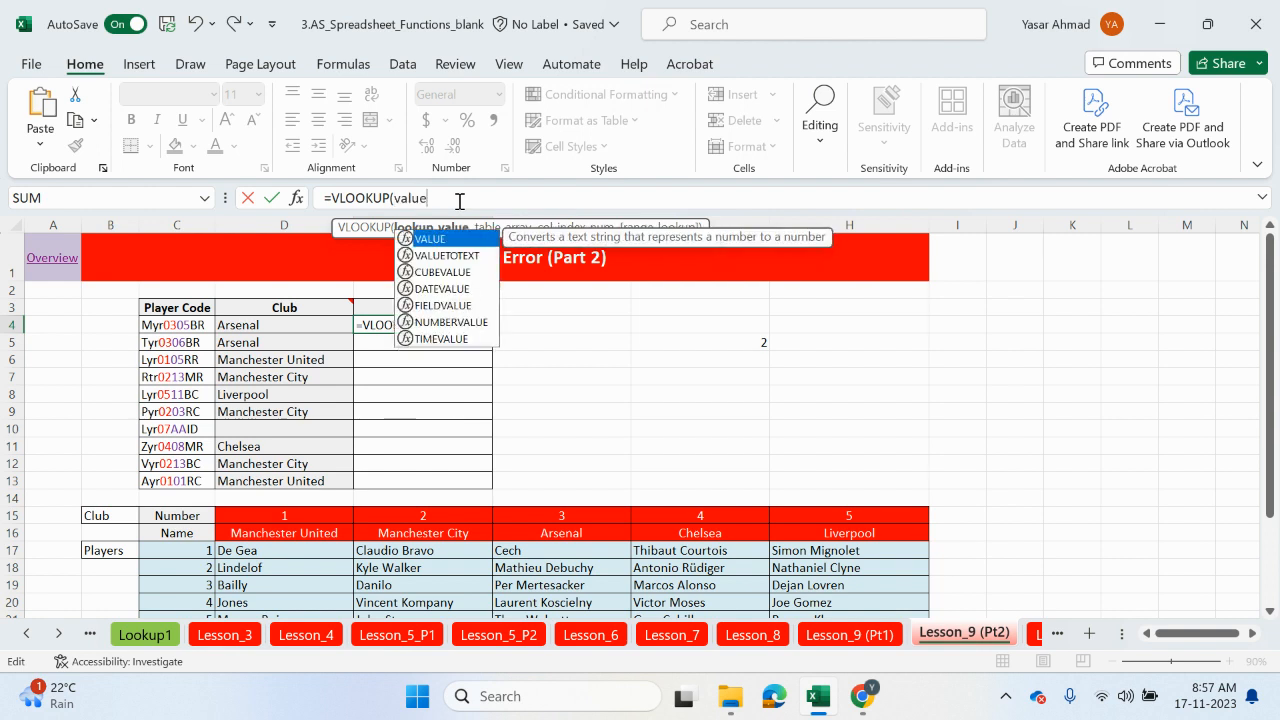
double_click(450, 239)
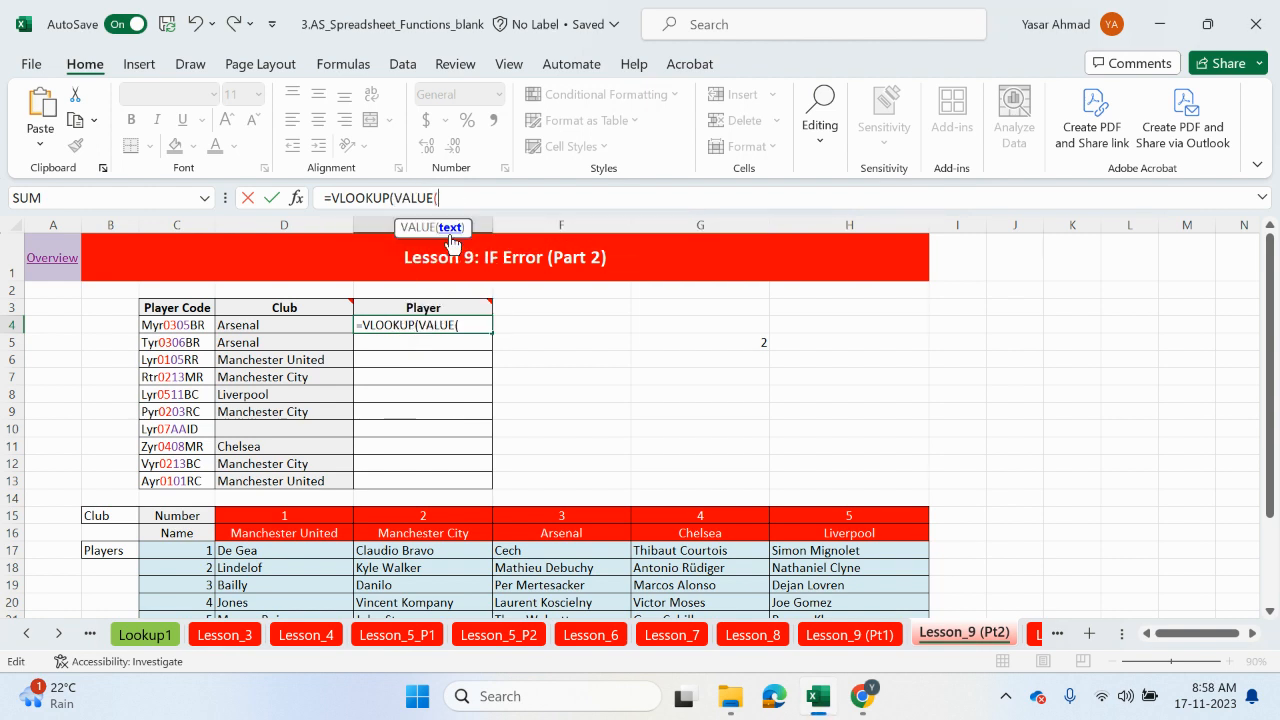
type("mid")
double_click(466, 240)
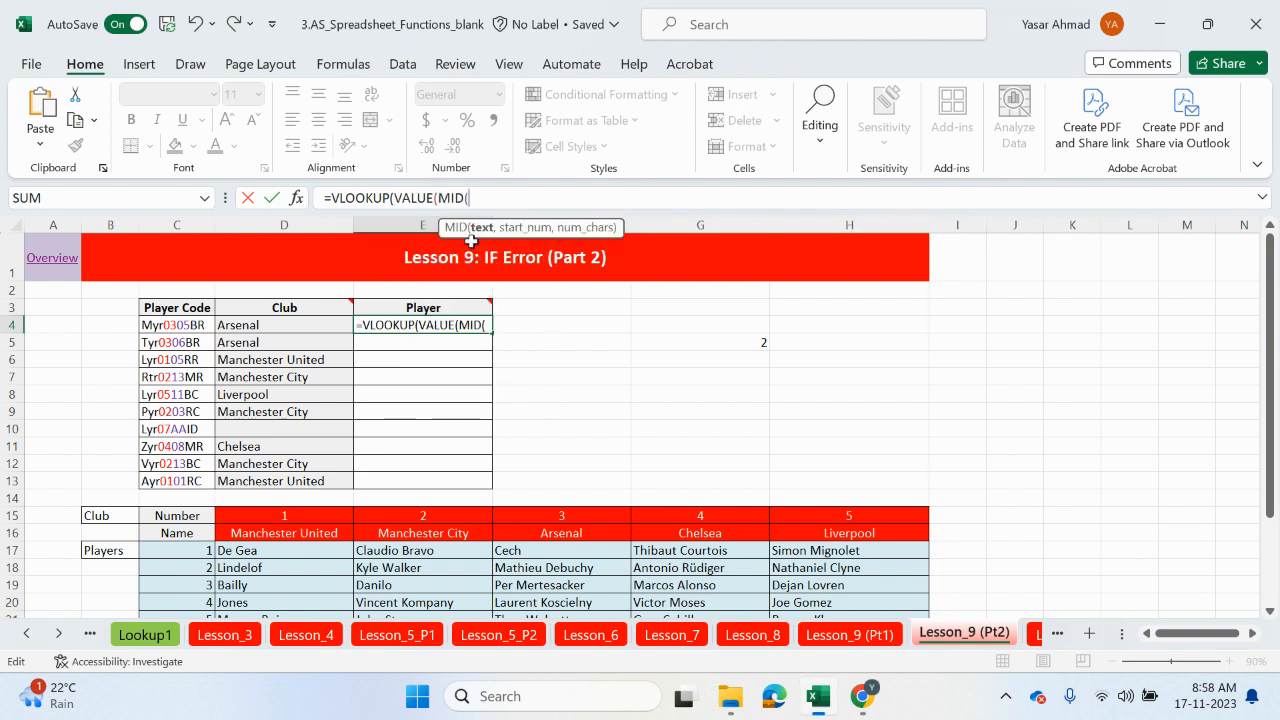
left_click(161, 329)
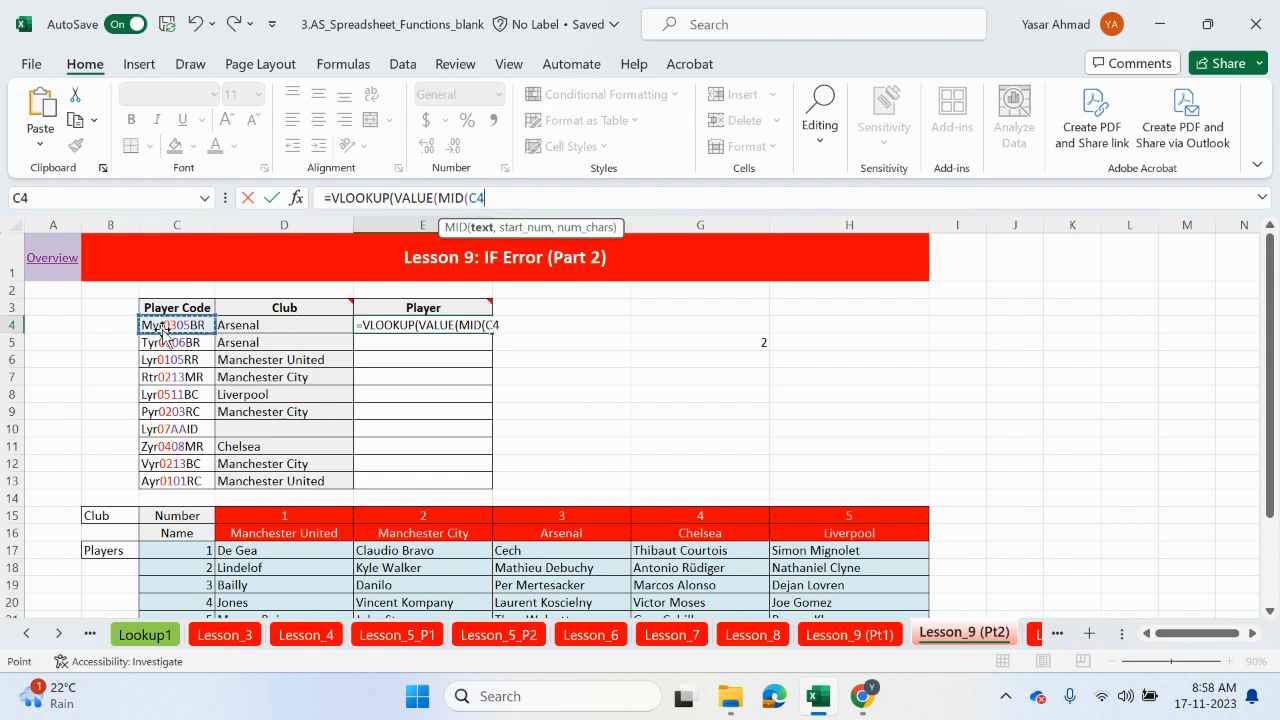
type(",")
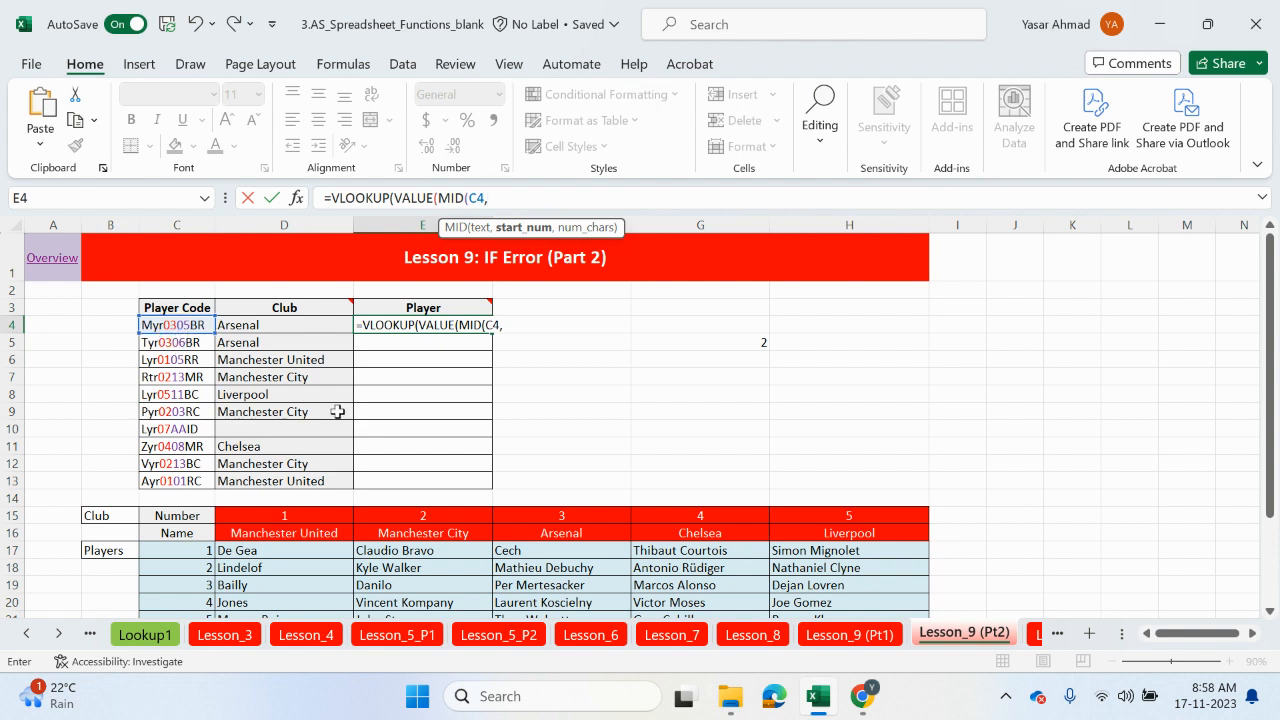
type("6,2")
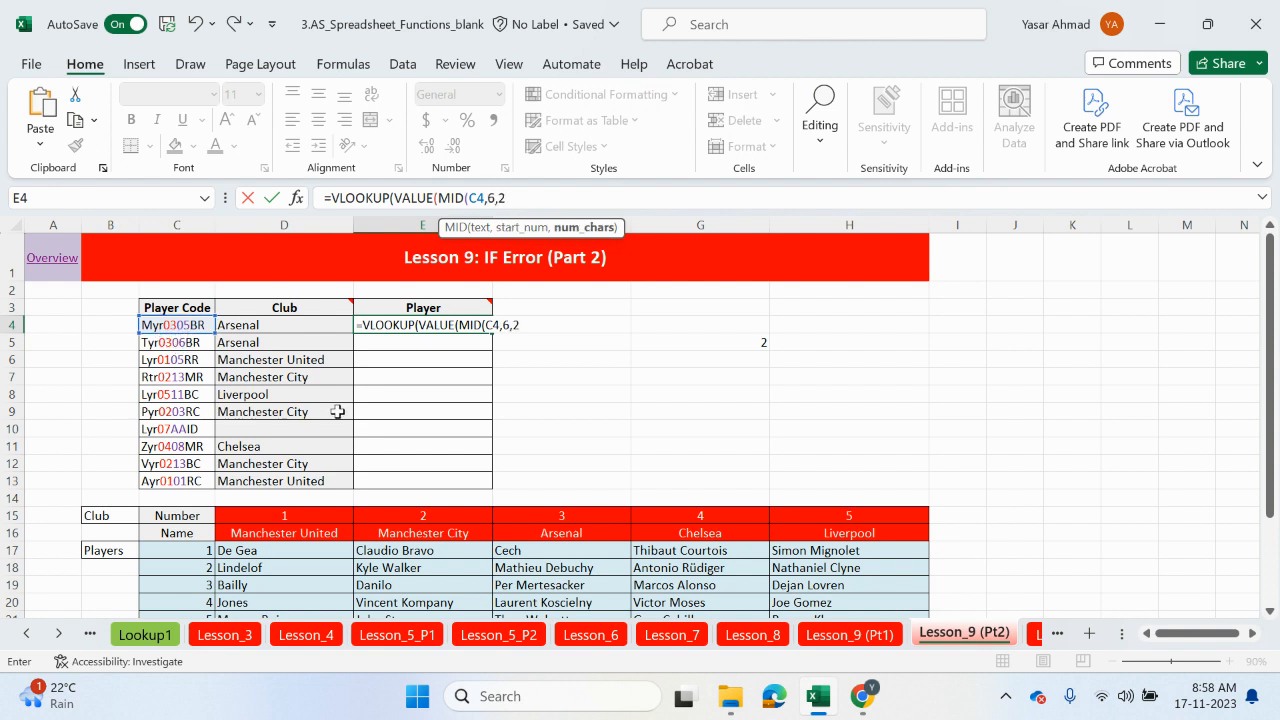
type("))")
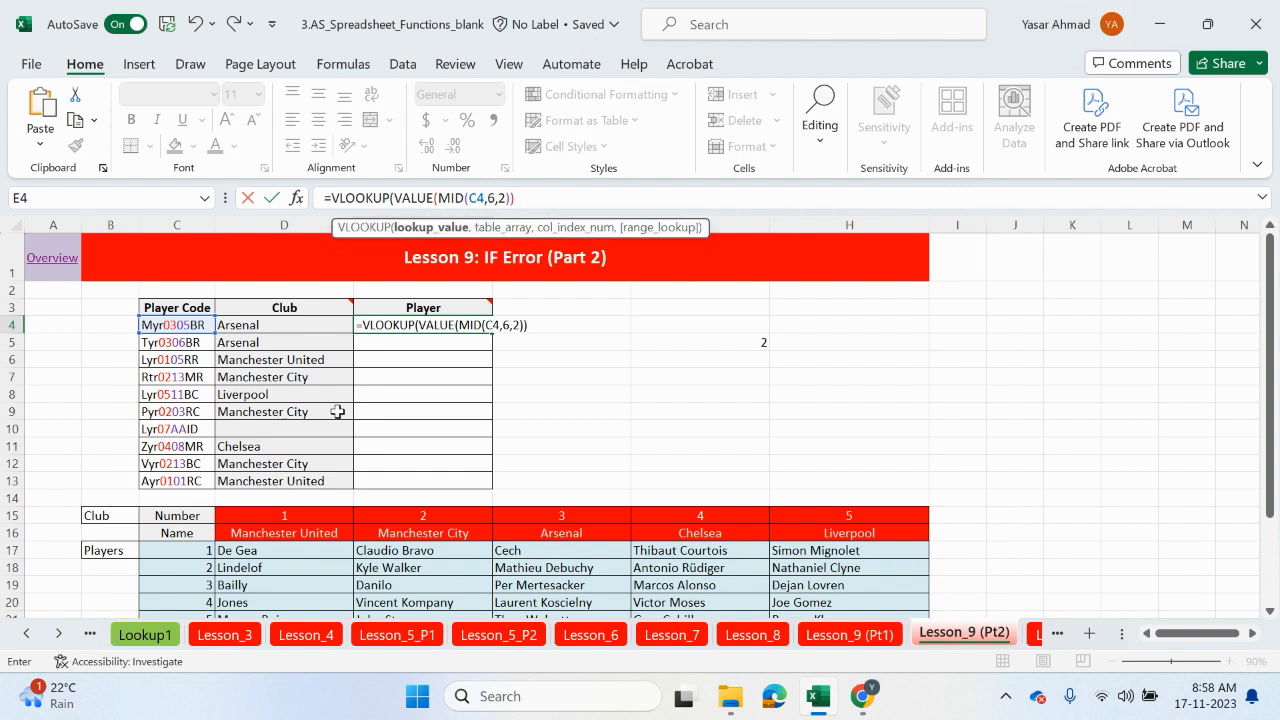
Step: Set the VLOOKUP table array to the players table as the absolute range $C$17:$H$27
type(",")
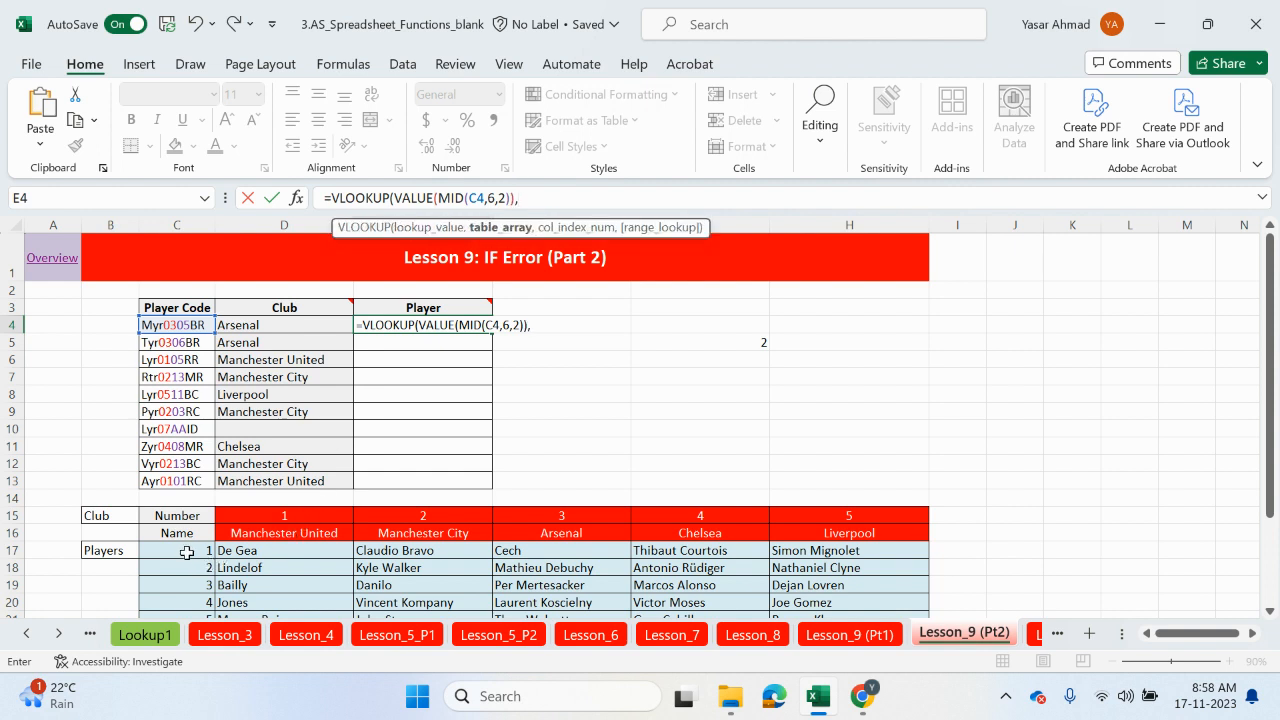
left_click_drag(186, 552, 851, 661)
left_click_drag(852, 597, 852, 597)
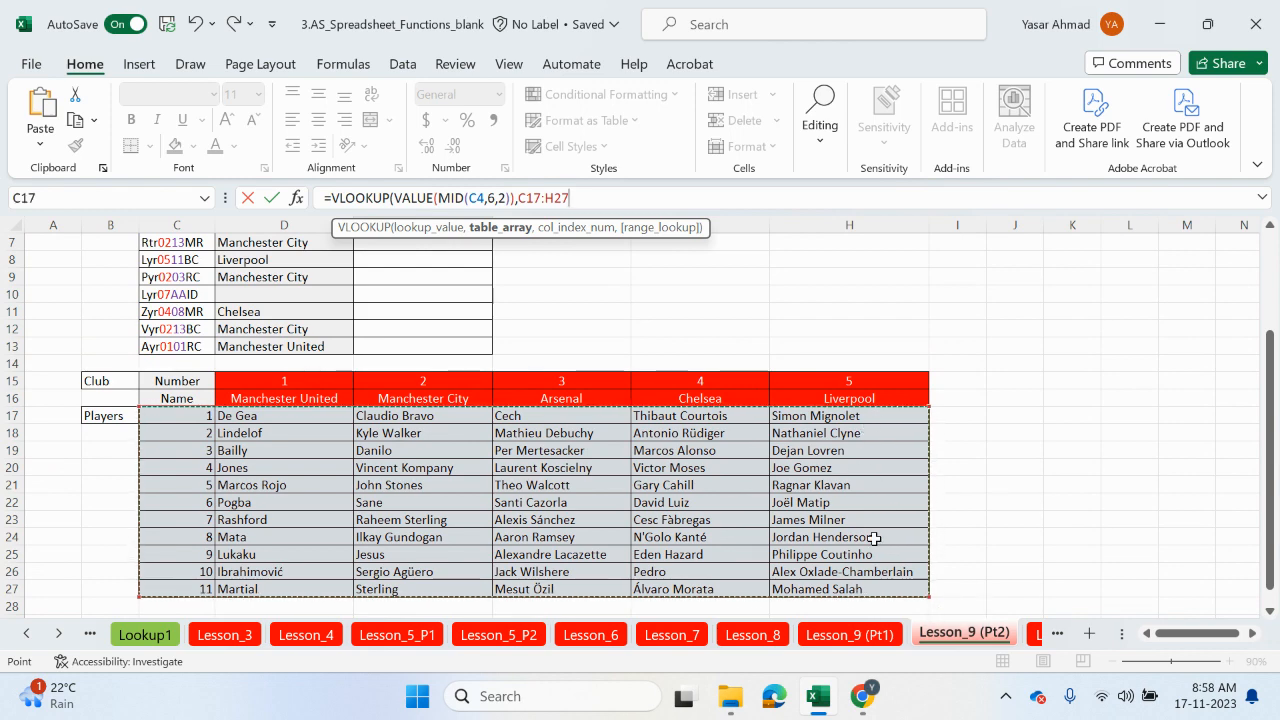
key("F4")
type(",")
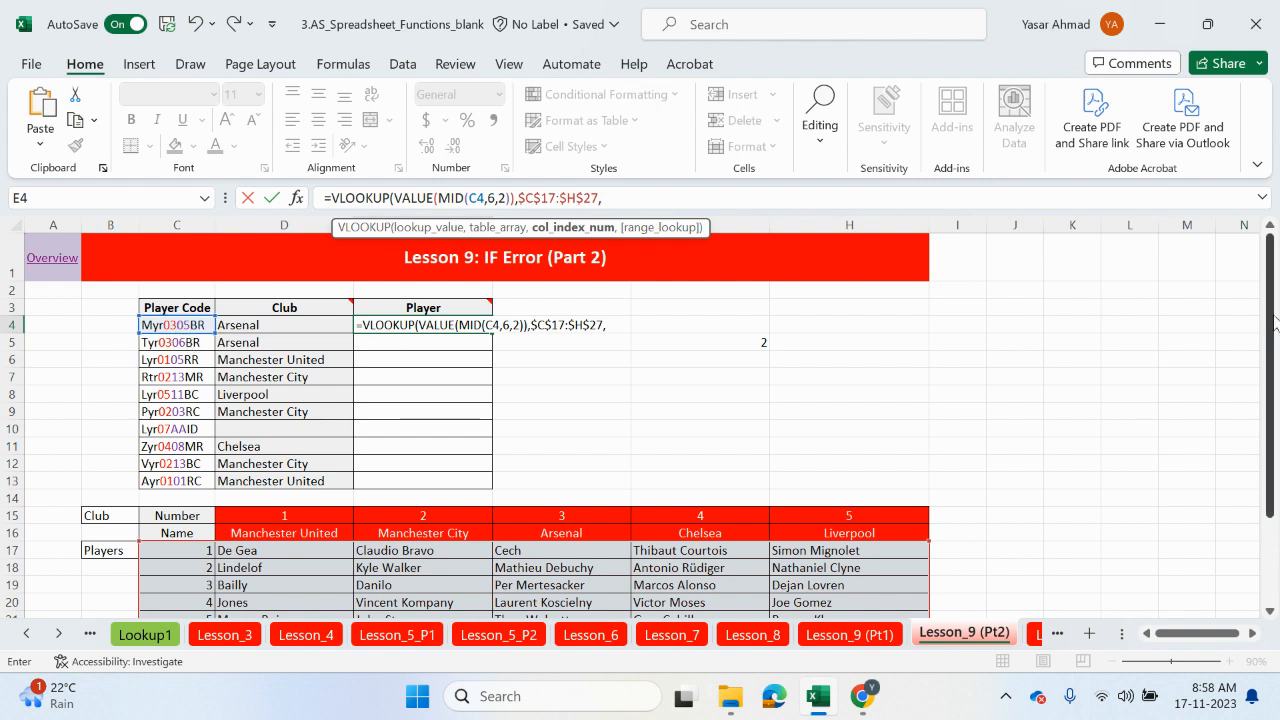
Step: Nest a MATCH function as the column index number of the VLOOKUP in E4
left_click_drag(1271, 320, 1271, 370)
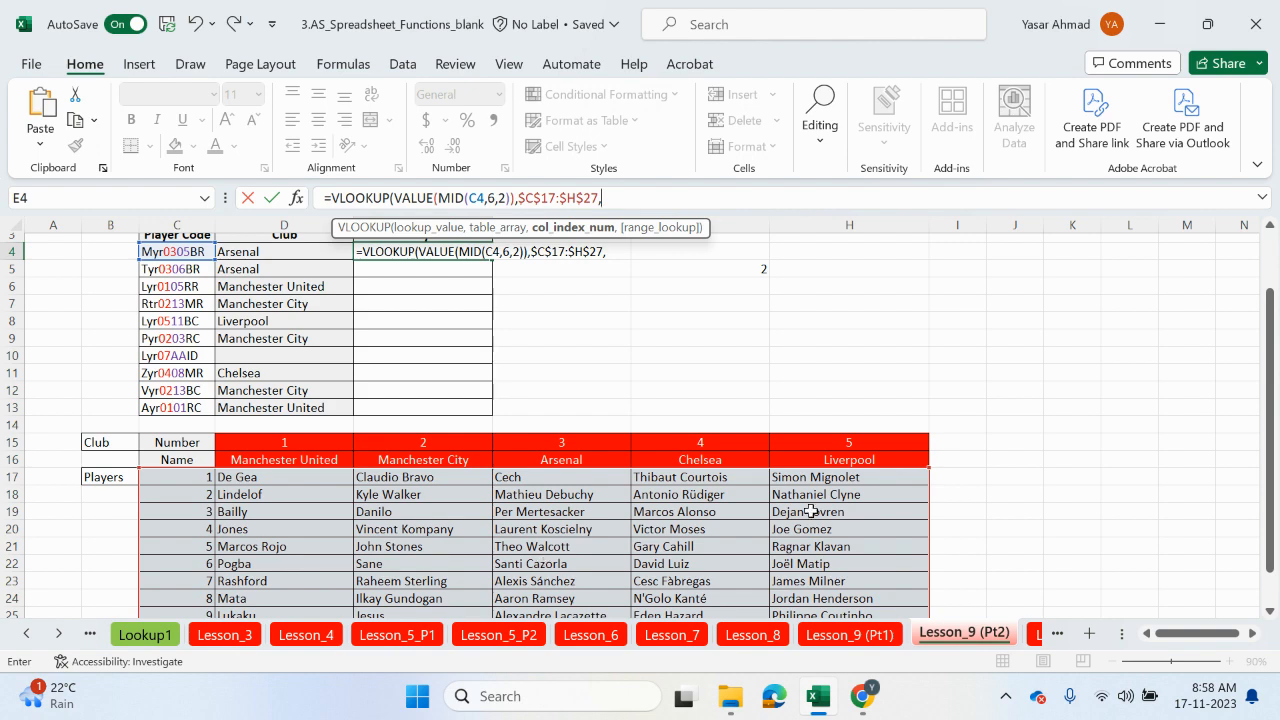
left_click_drag(1274, 390, 1272, 334)
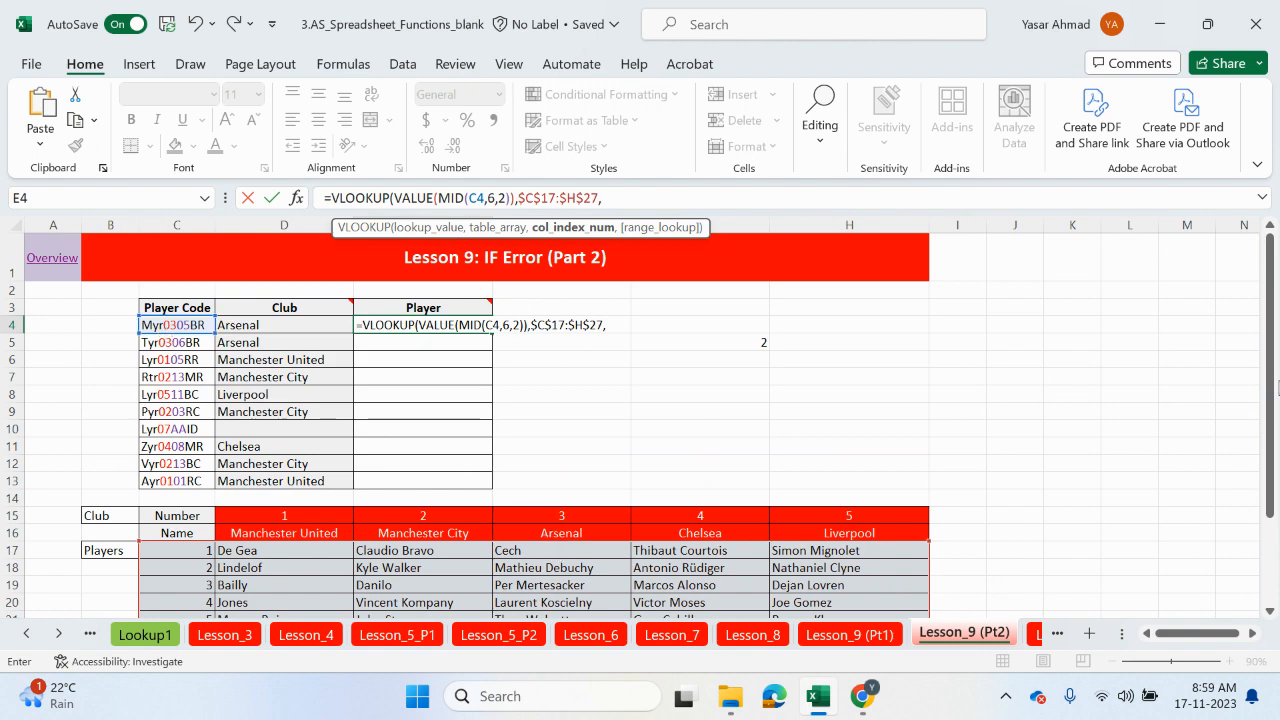
left_click_drag(1274, 390, 1274, 434)
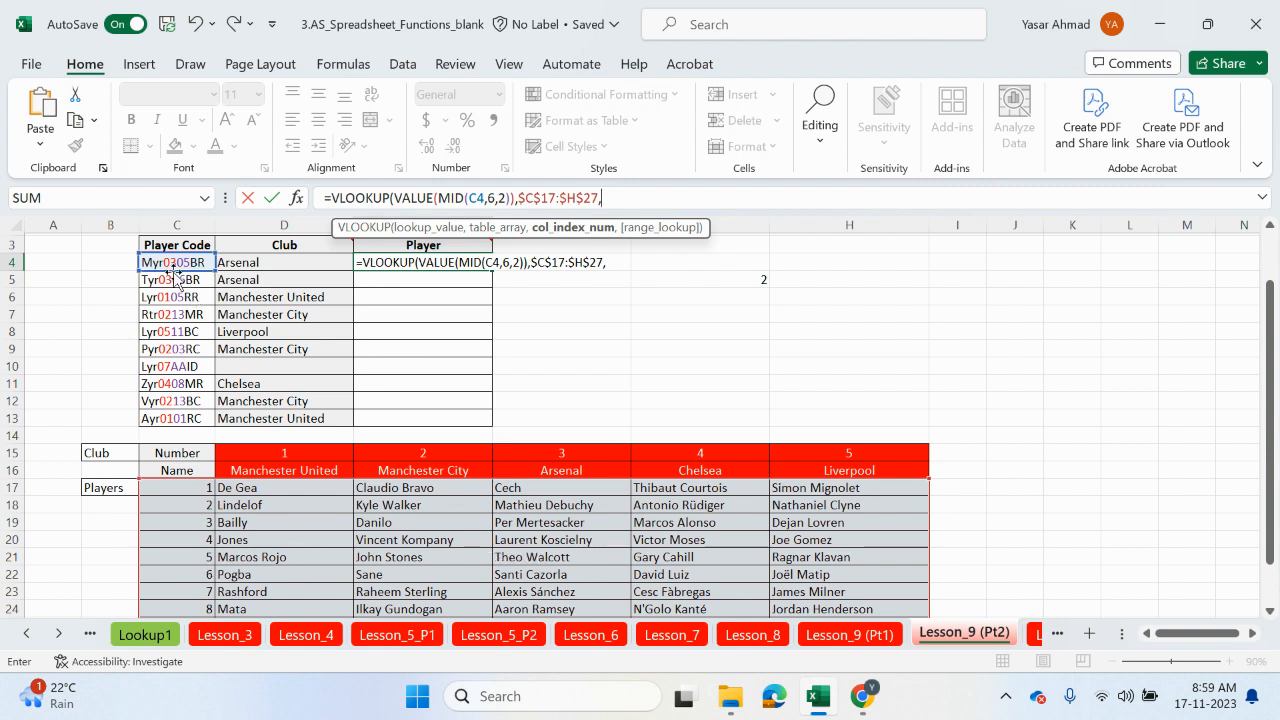
left_click_drag(1273, 421, 1274, 405)
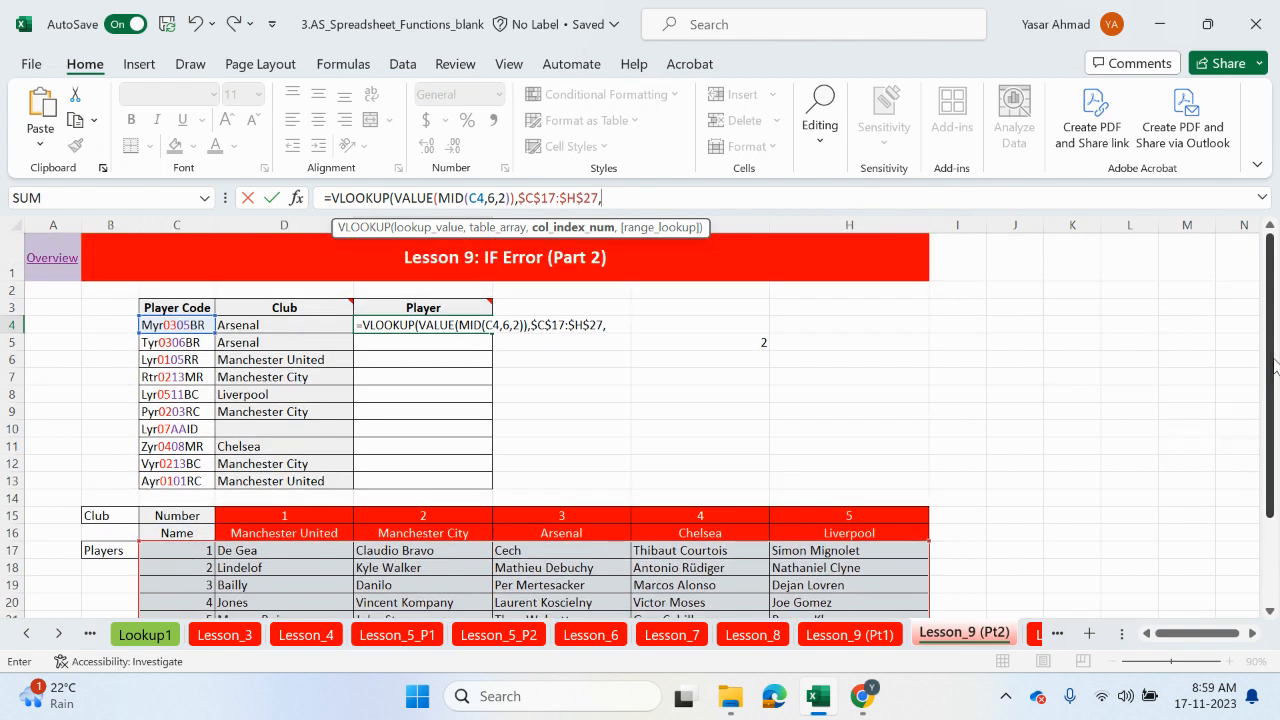
type("match")
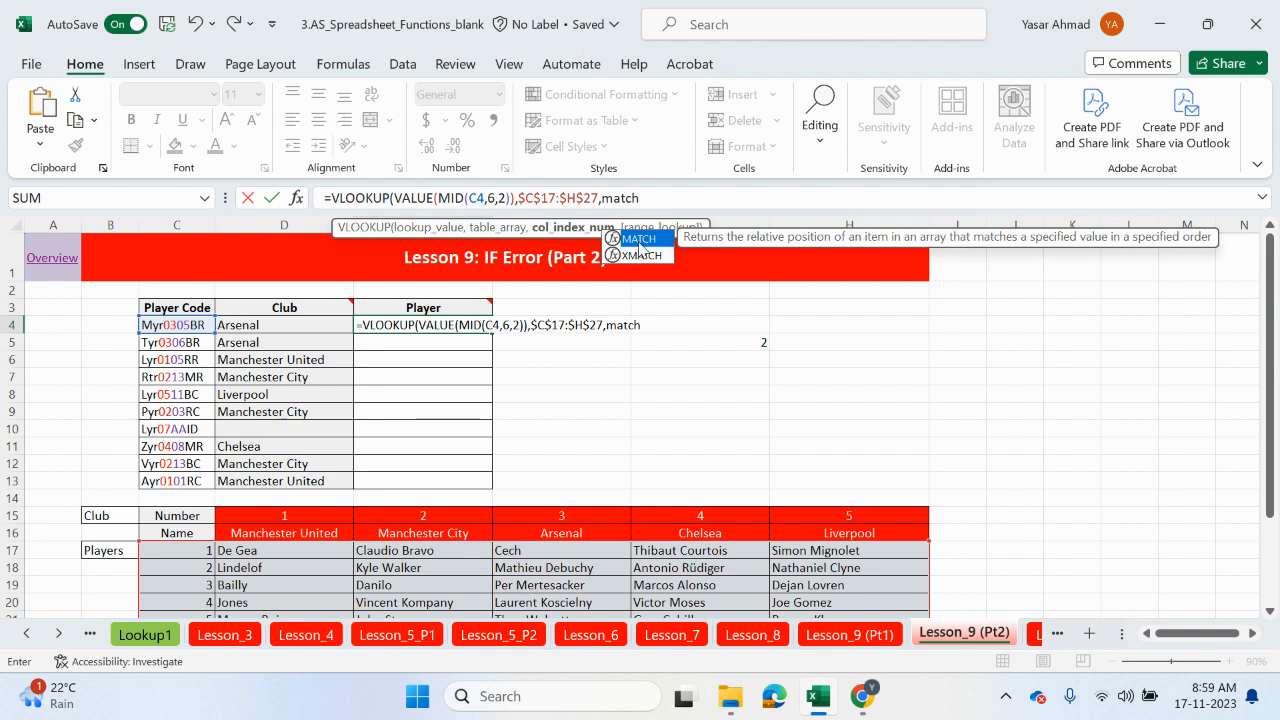
double_click(638, 241)
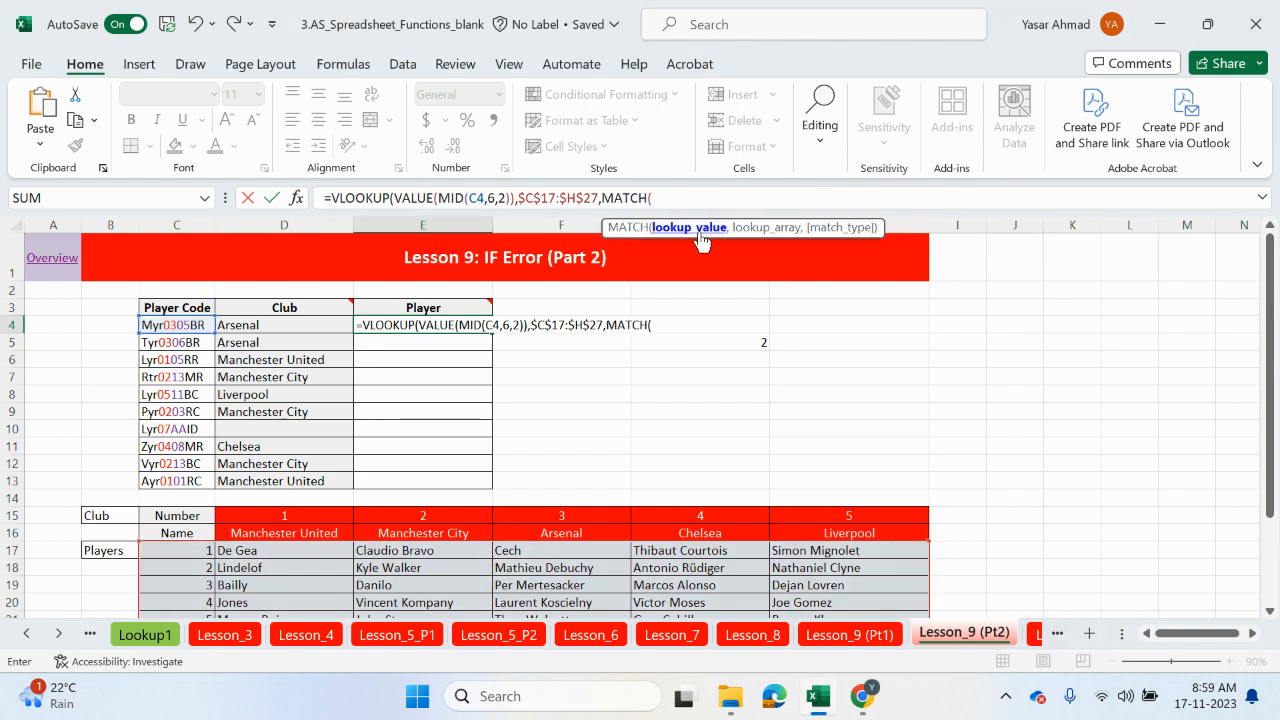
Step: Set the nested MATCH lookup value to VALUE(MID(C4,4,2)) to extract the club number from the player code
type("value")
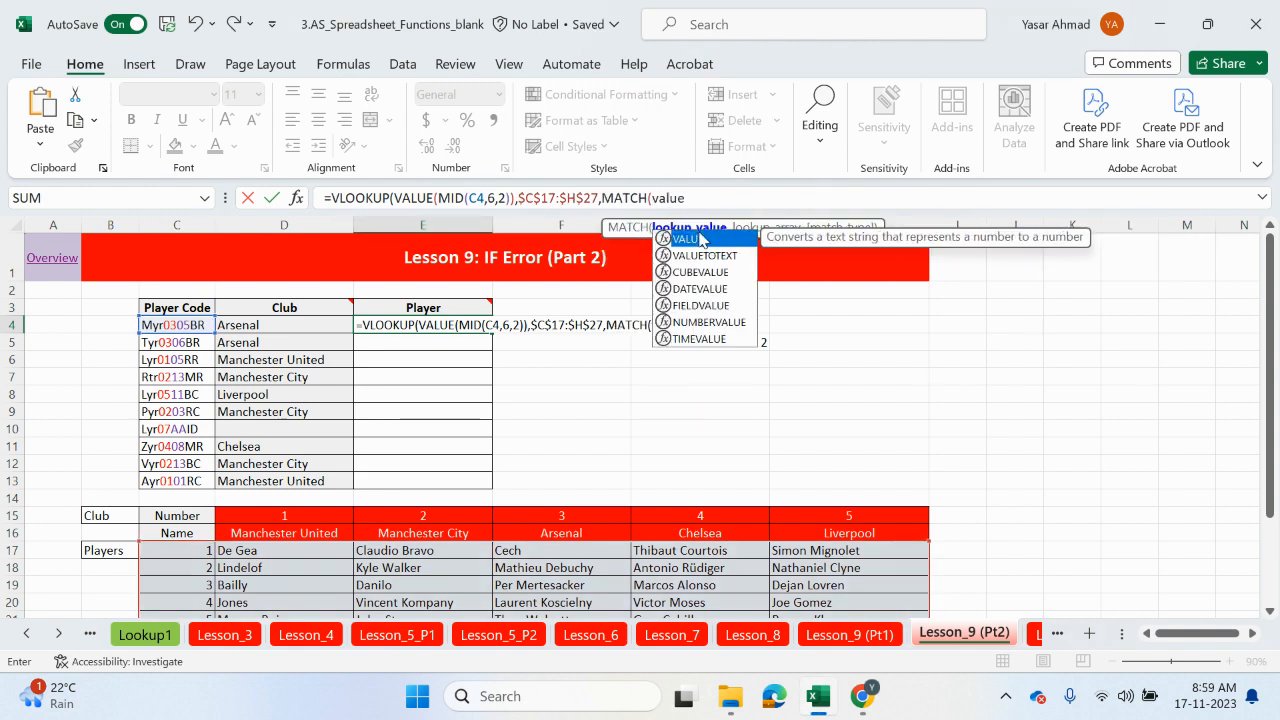
double_click(700, 240)
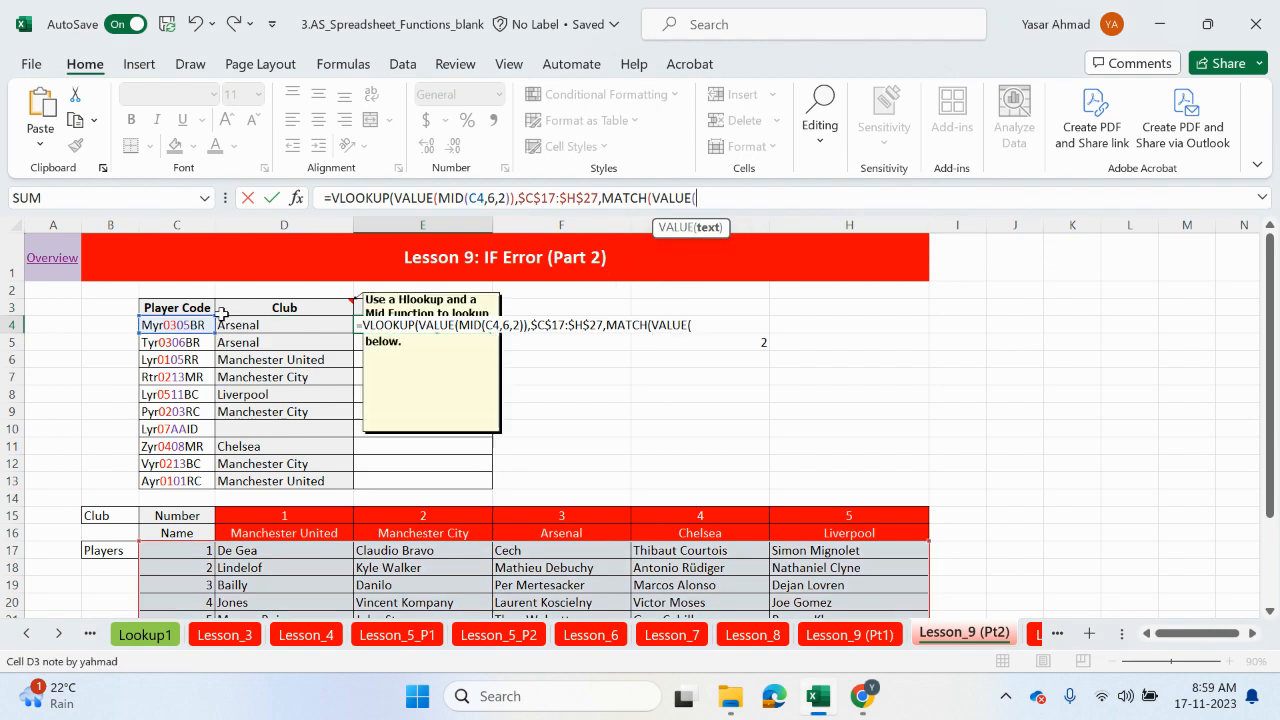
type("mid")
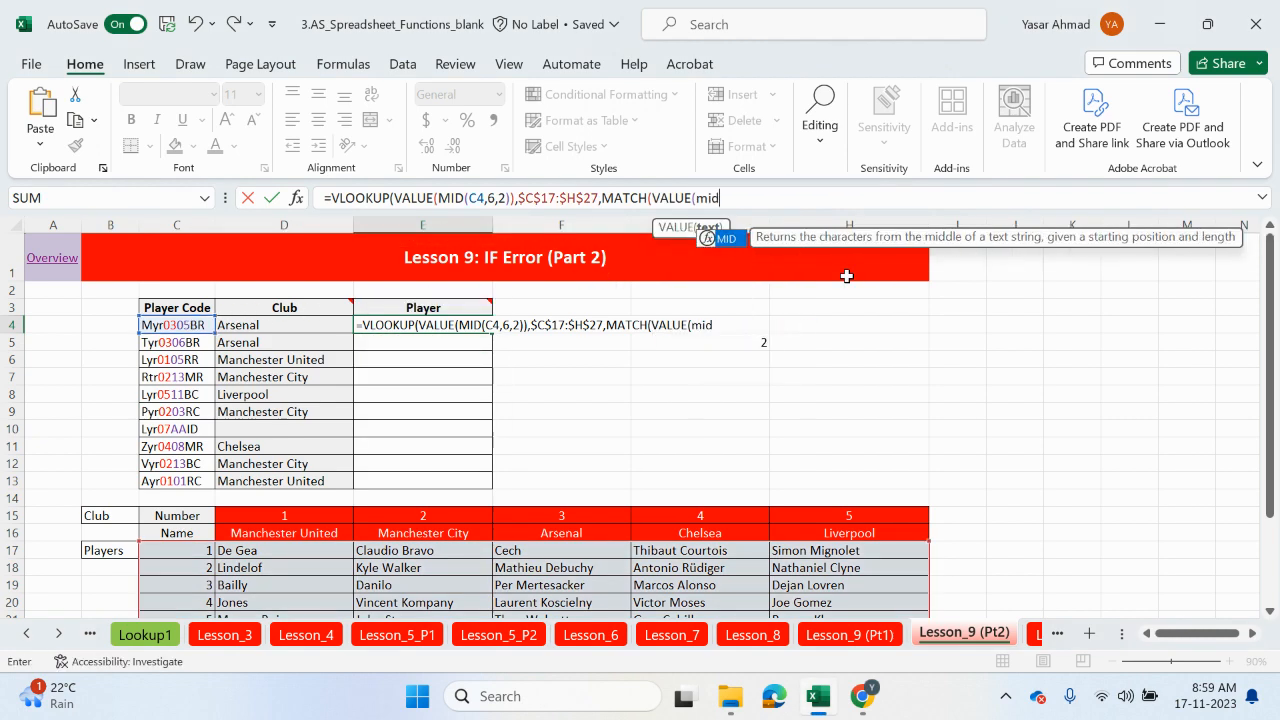
double_click(728, 239)
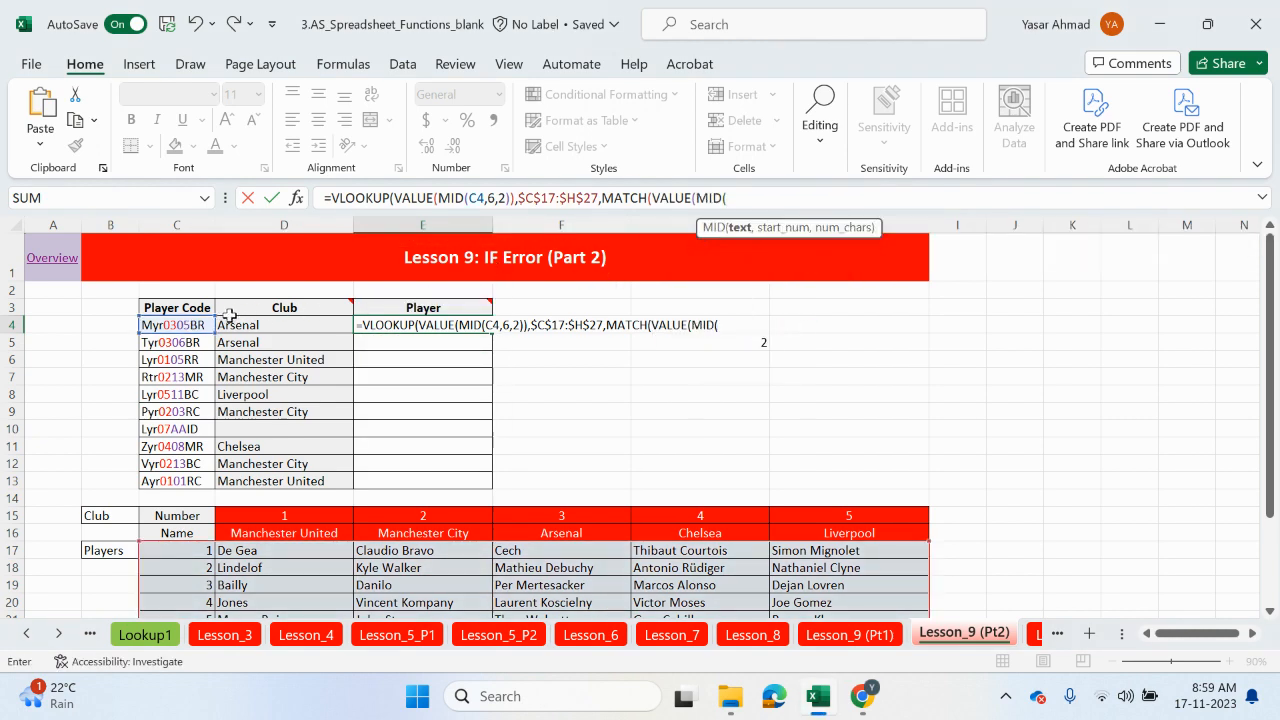
left_click(191, 324)
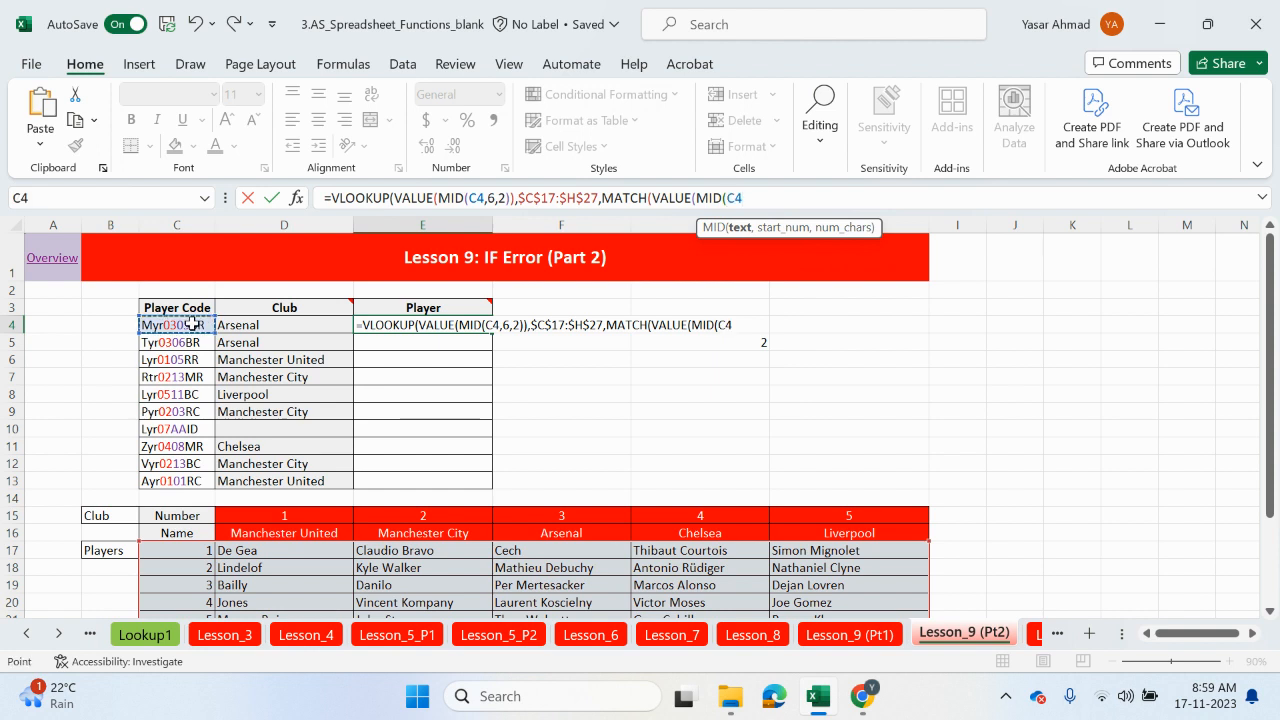
type(",")
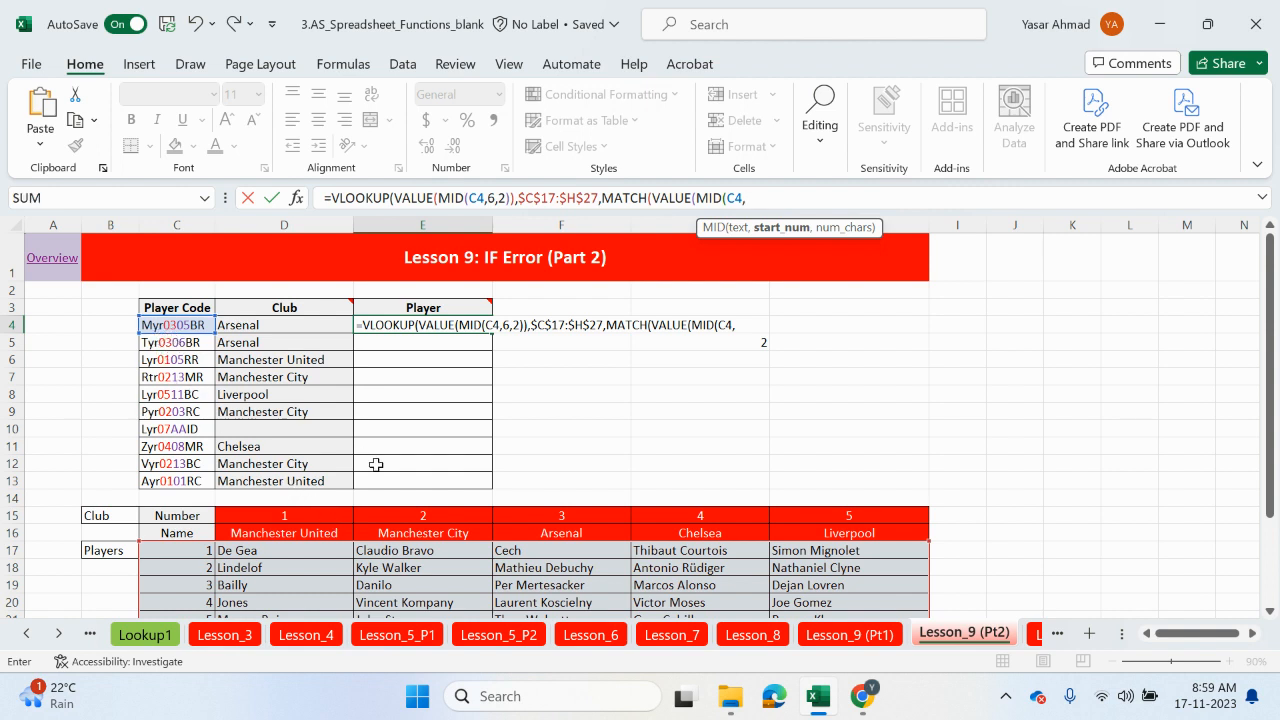
type("4,2")
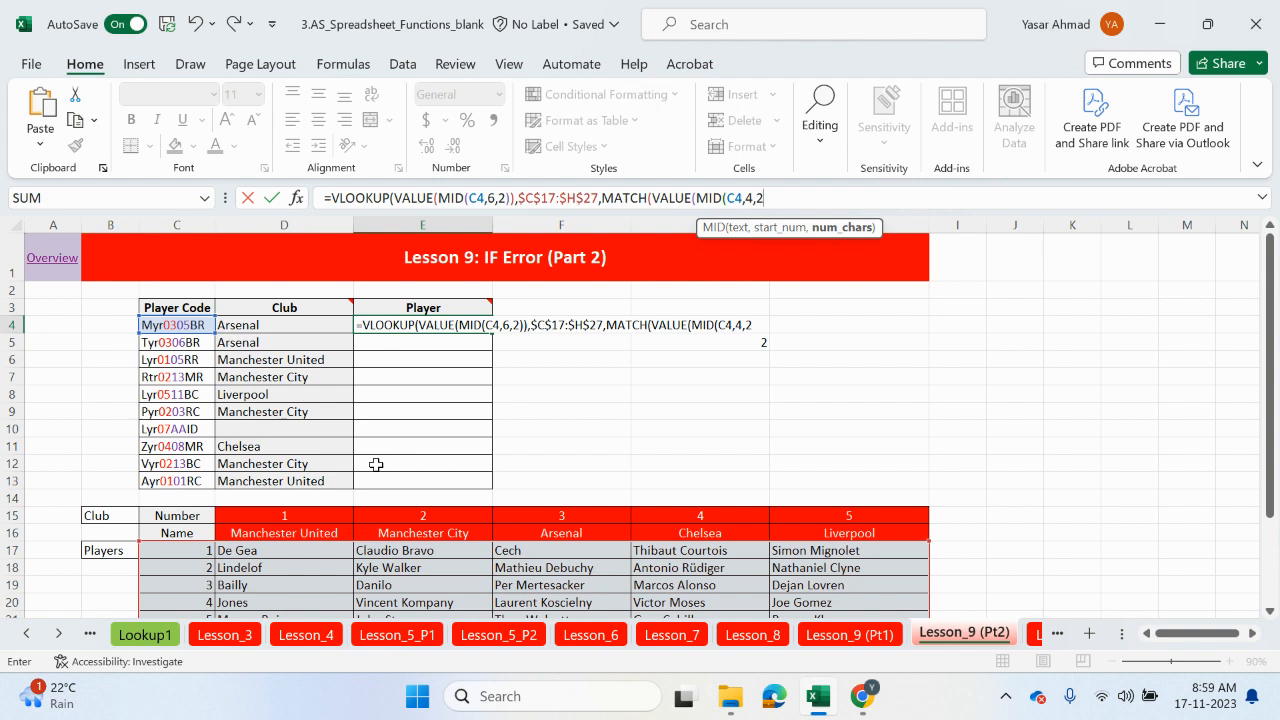
type("))")
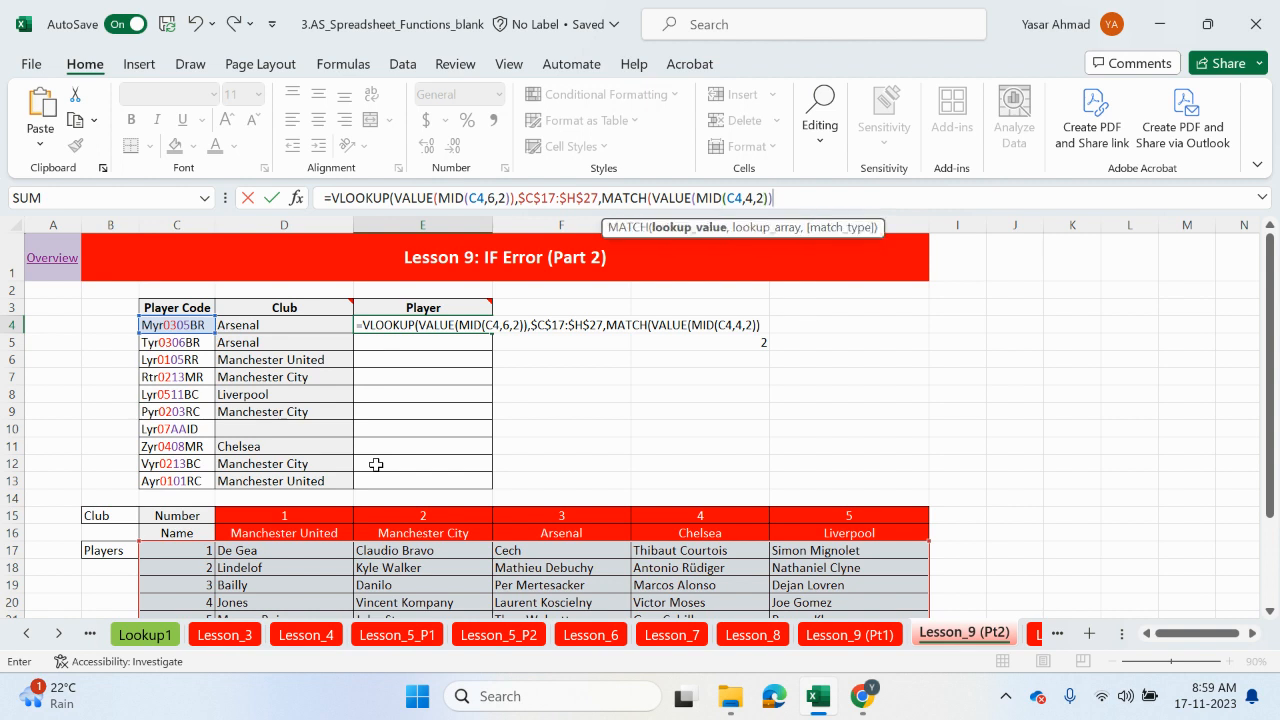
type(",")
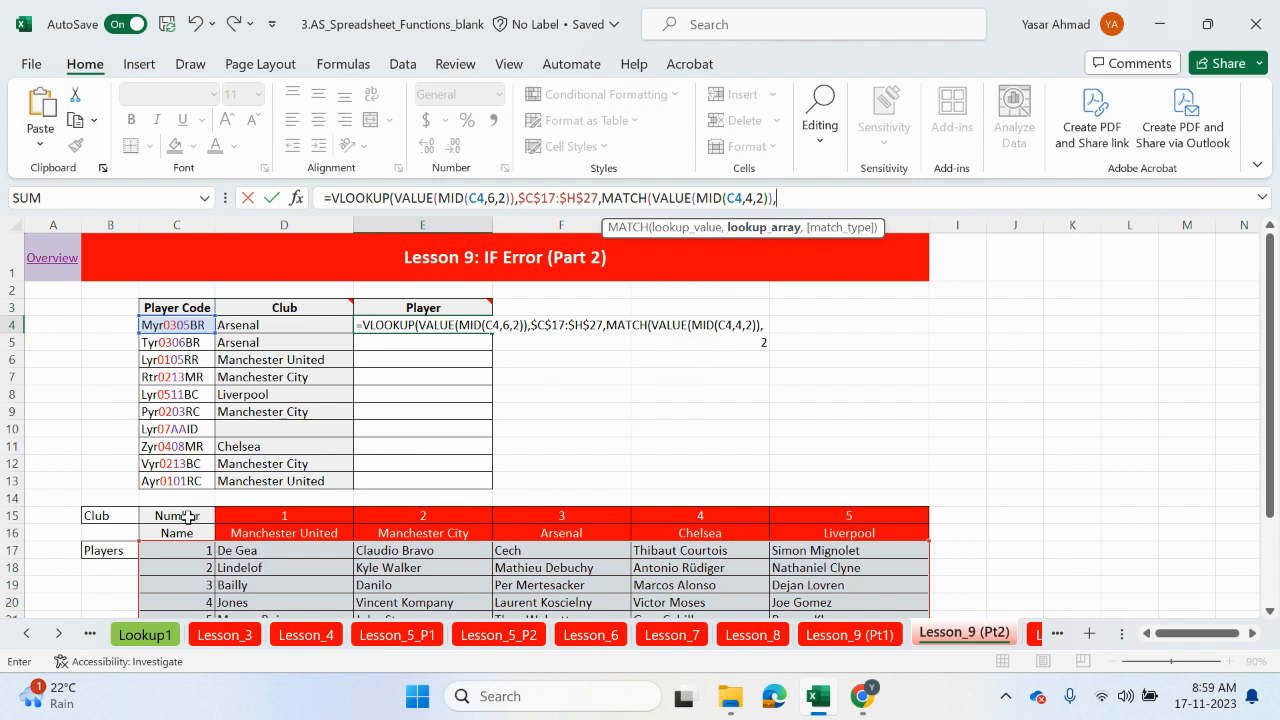
Step: Complete the nested MATCH with the absolute lookup array $C$15:$H$15 and exact match type 0
left_click_drag(168, 515, 860, 515)
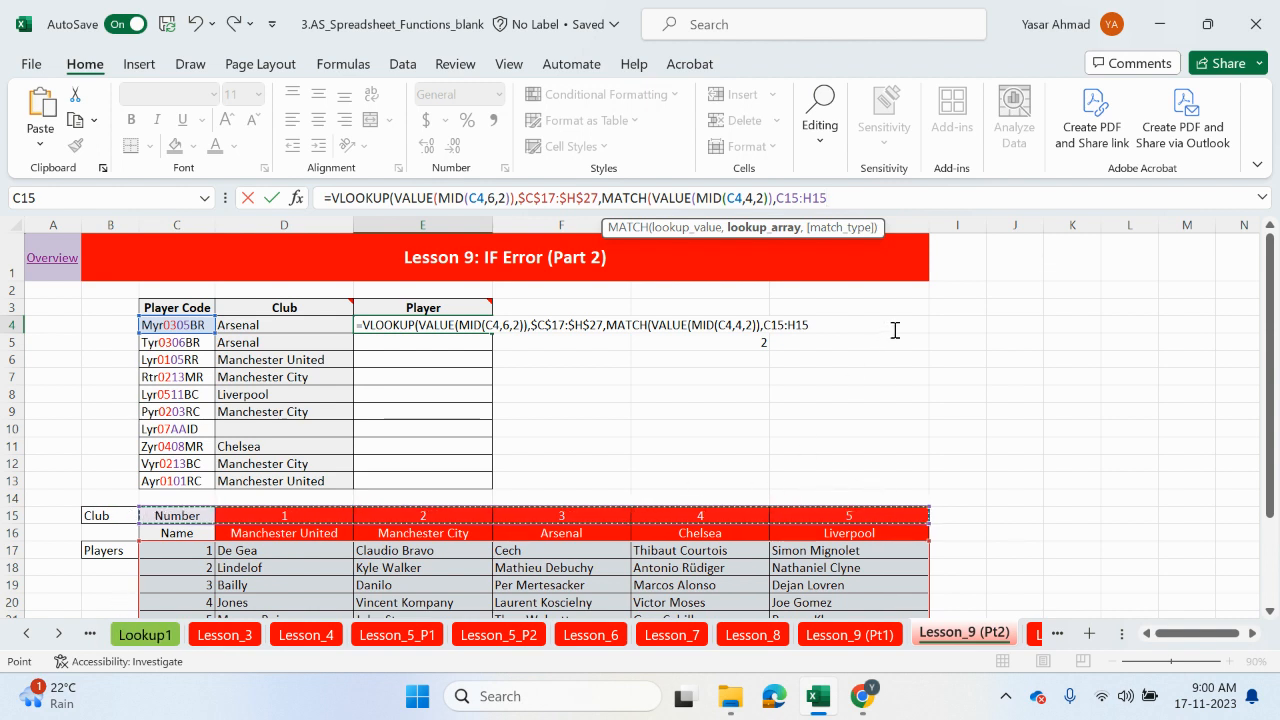
key("F4")
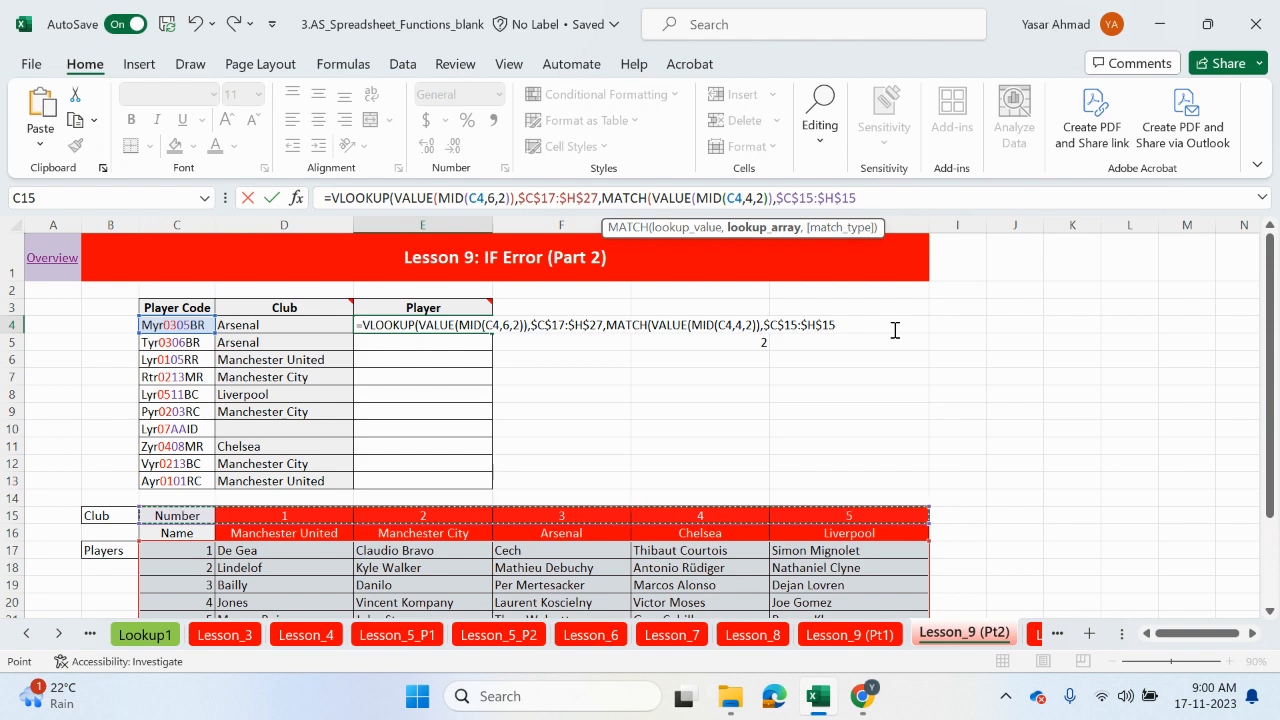
type(",")
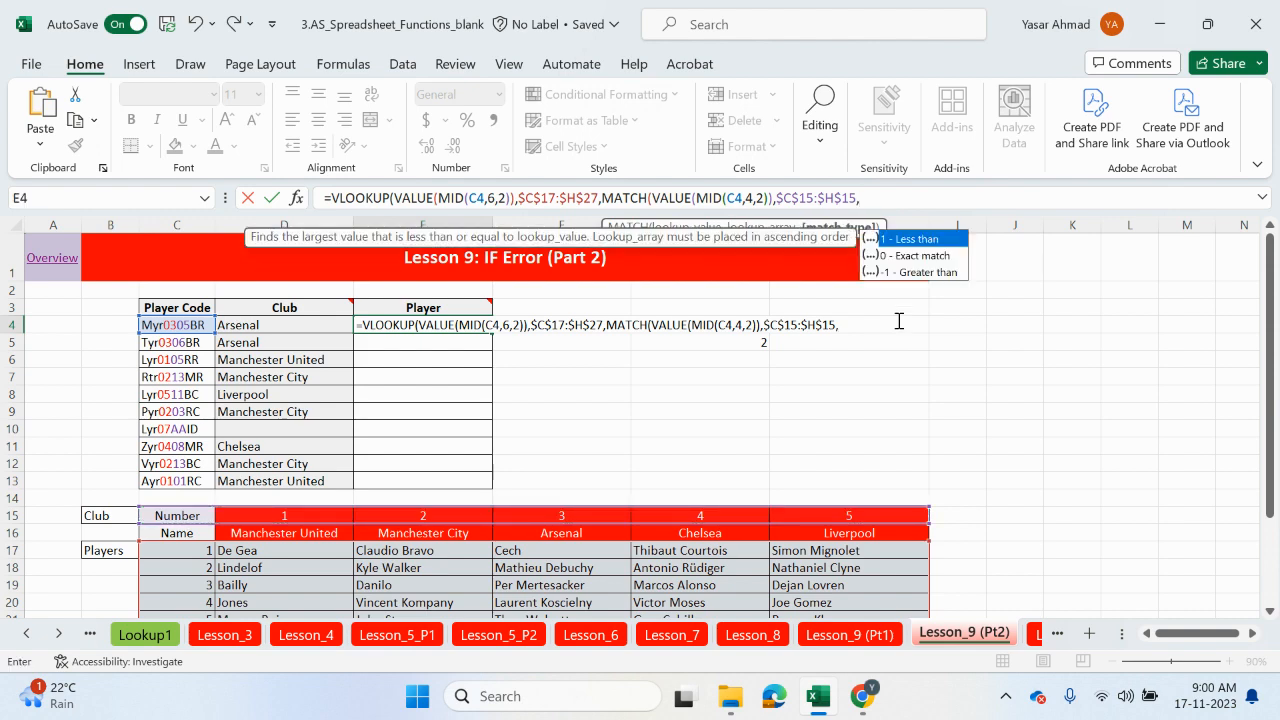
double_click(924, 258)
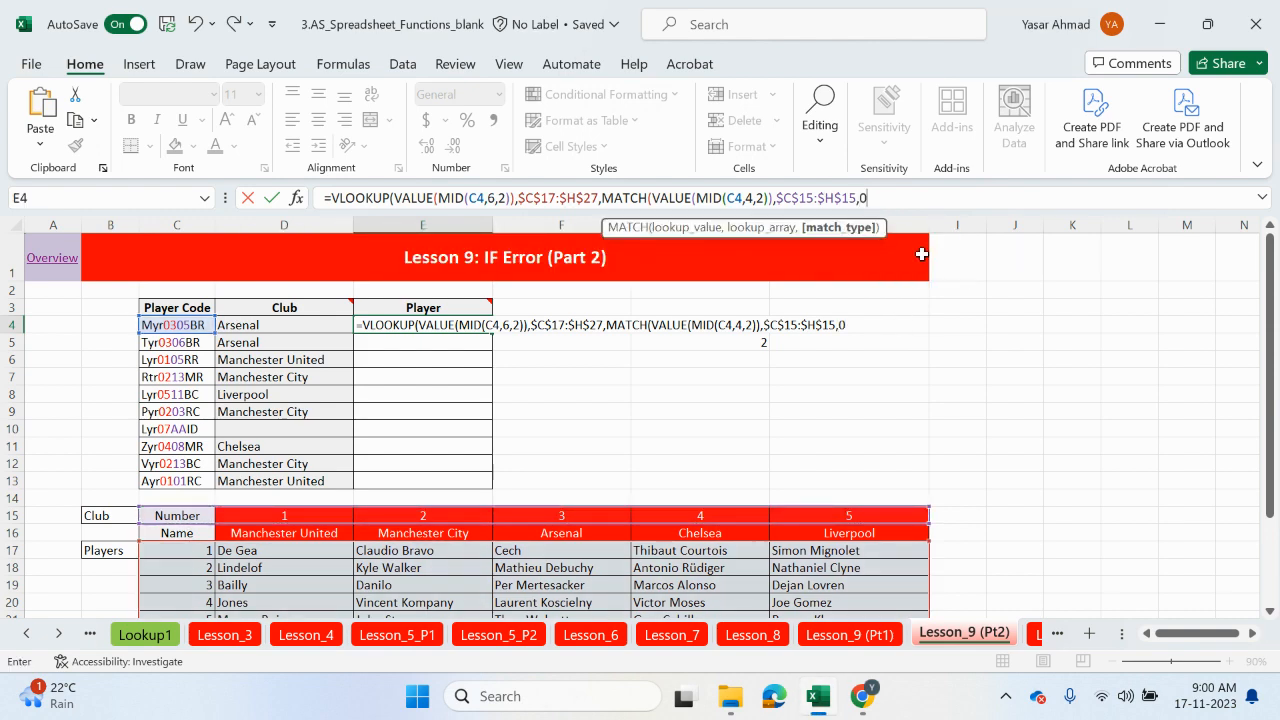
type(")")
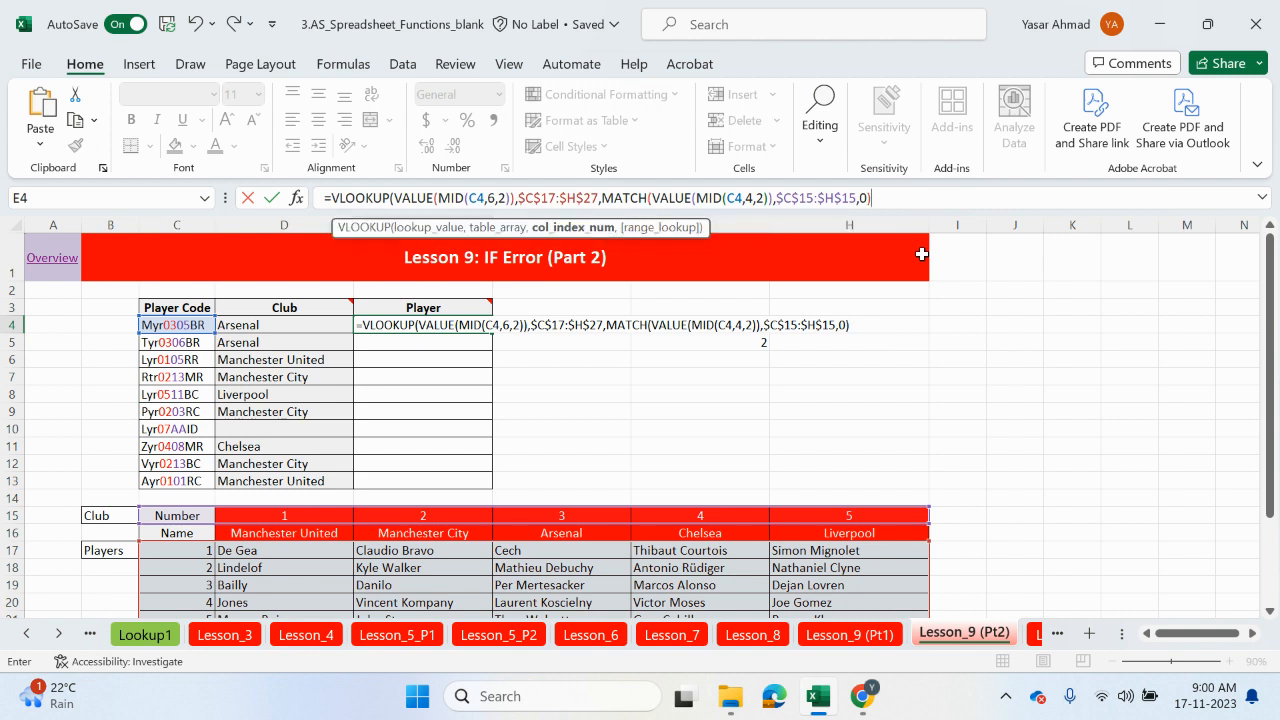
Step: Finish the E4 VLOOKUP with FALSE for an exact match and fill the formula down through E13
type(",")
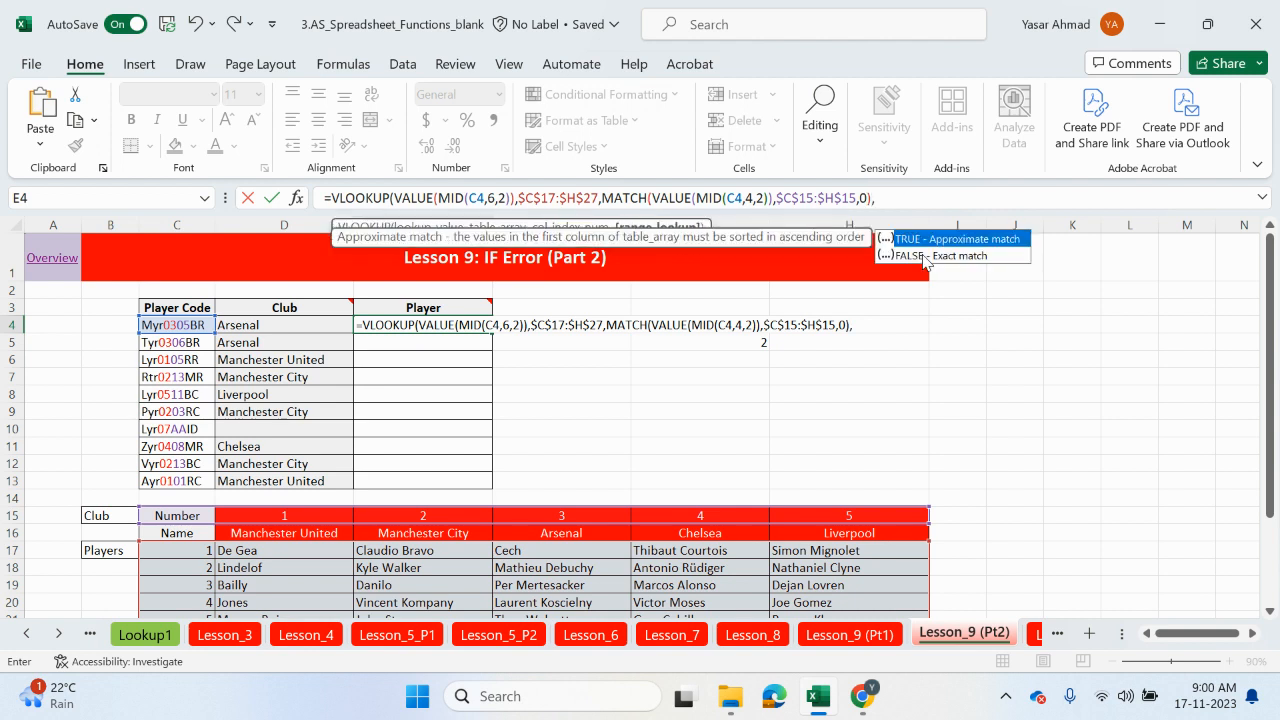
double_click(925, 257)
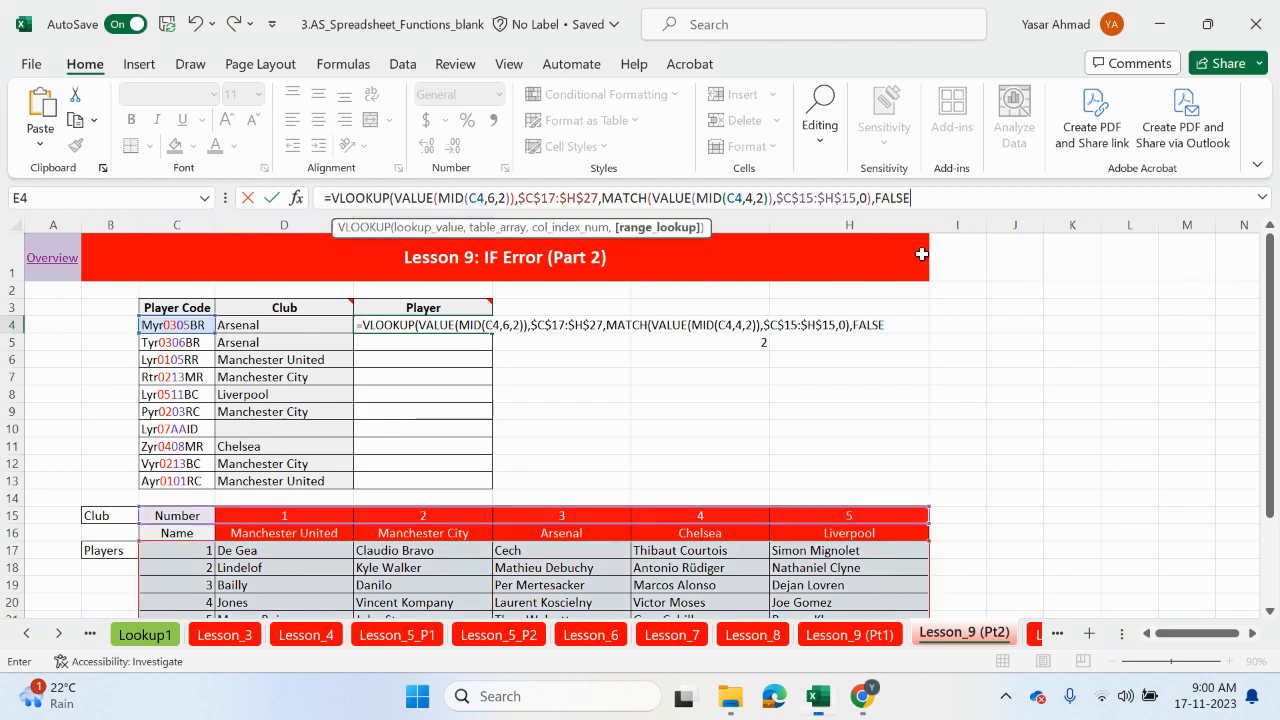
type(")")
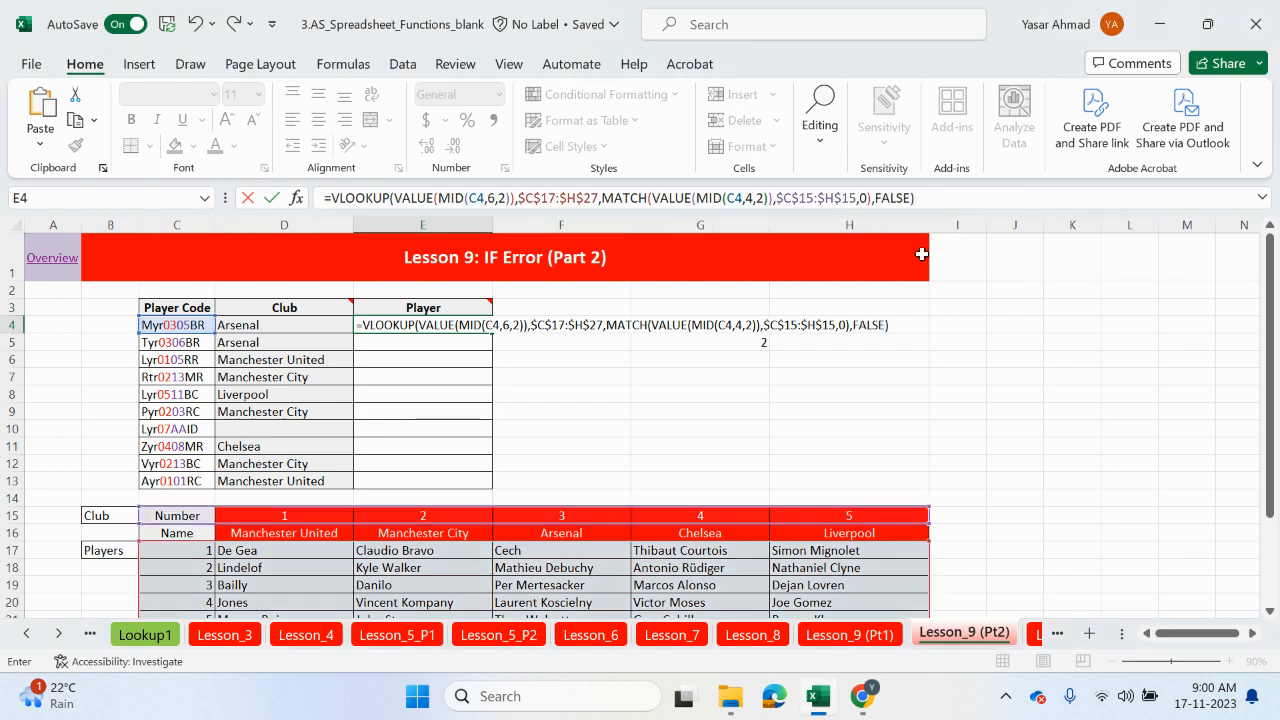
key("Return")
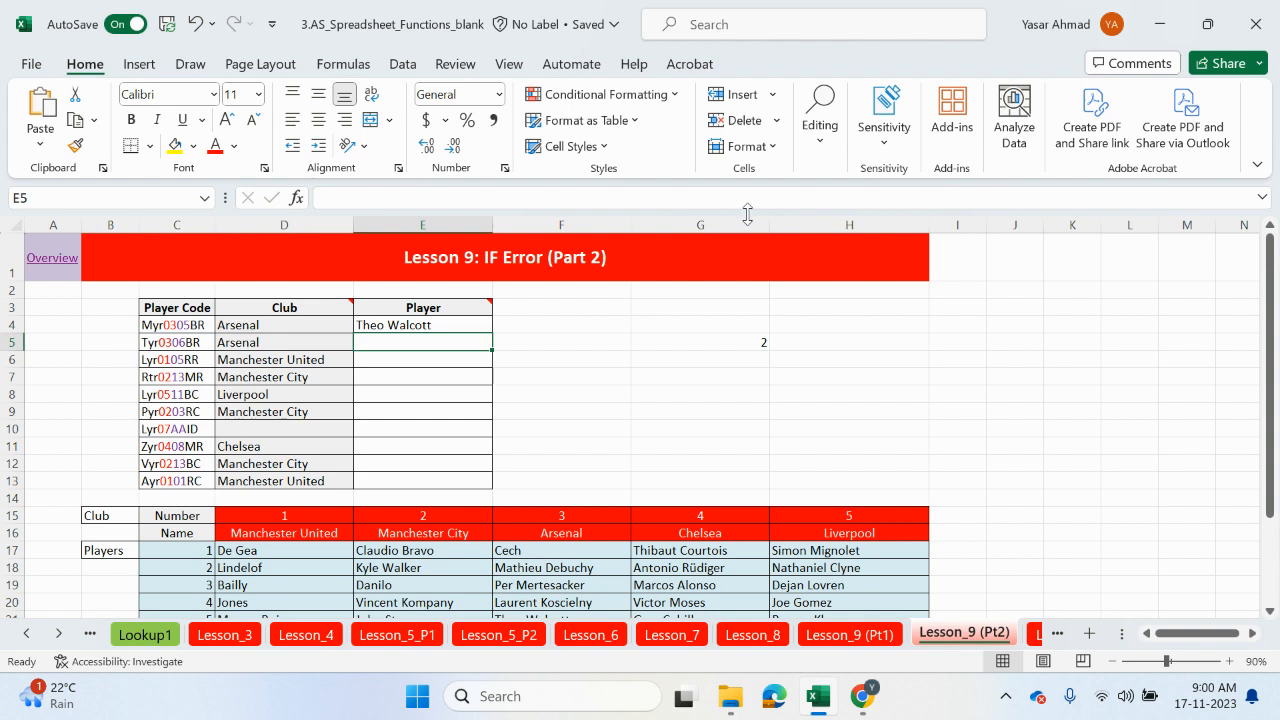
left_click(463, 324)
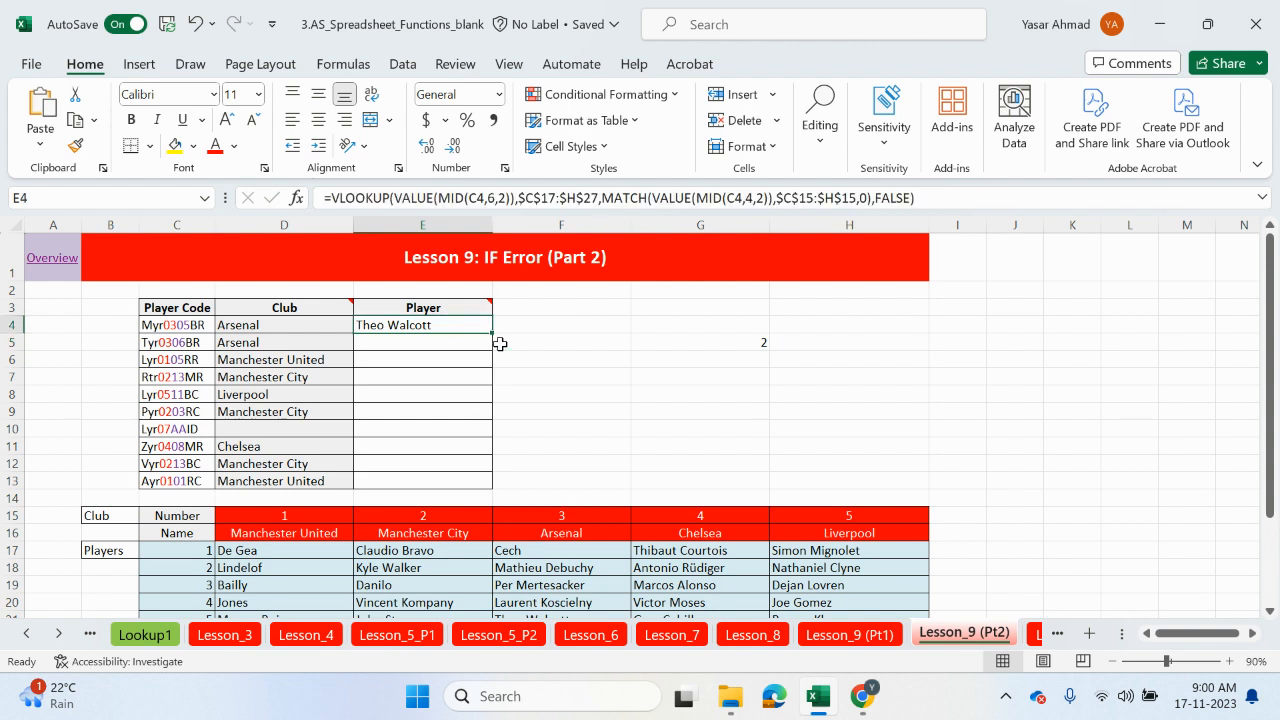
double_click(492, 334)
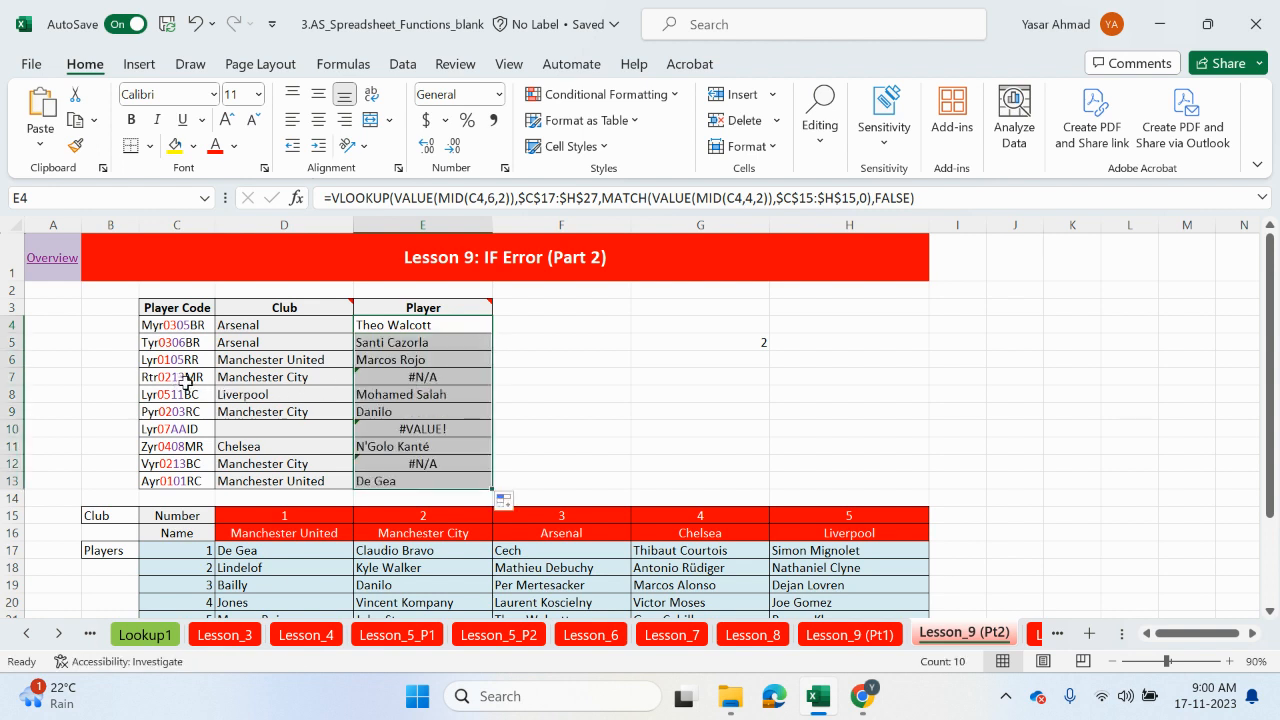
Step: Check the players returned in E5 and E6 against their player numbers and club columns in the players table
mouse_move(1276, 457)
left_mouse_down()
mouse_move(1266, 529)
mouse_move(1278, 437)
left_mouse_up()
left_click_drag(1278, 335, 1278, 397)
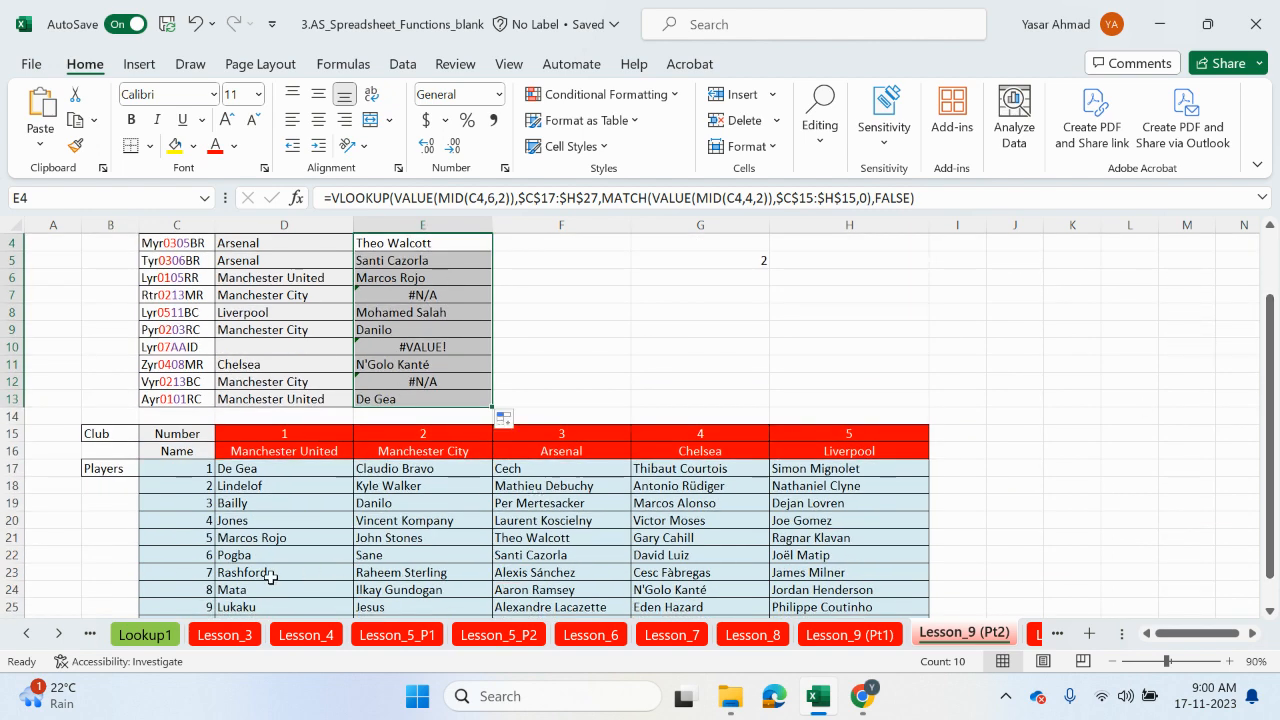
left_click(200, 557)
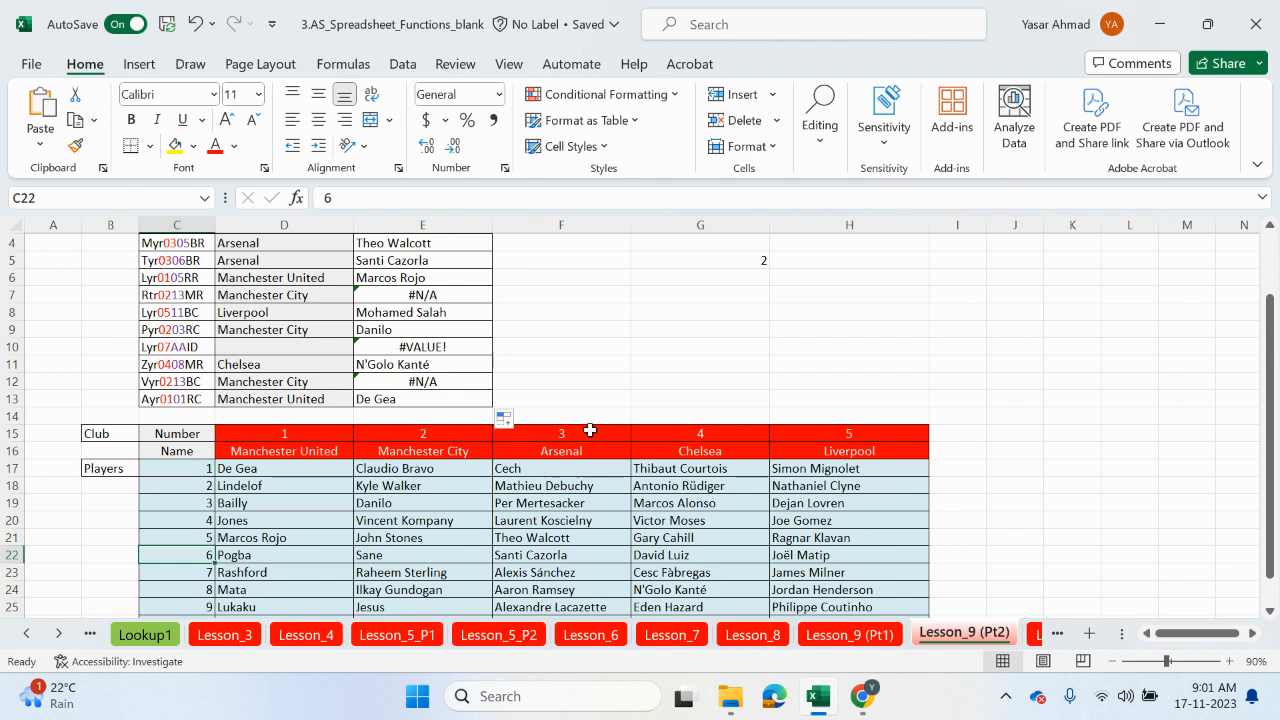
left_click(549, 555)
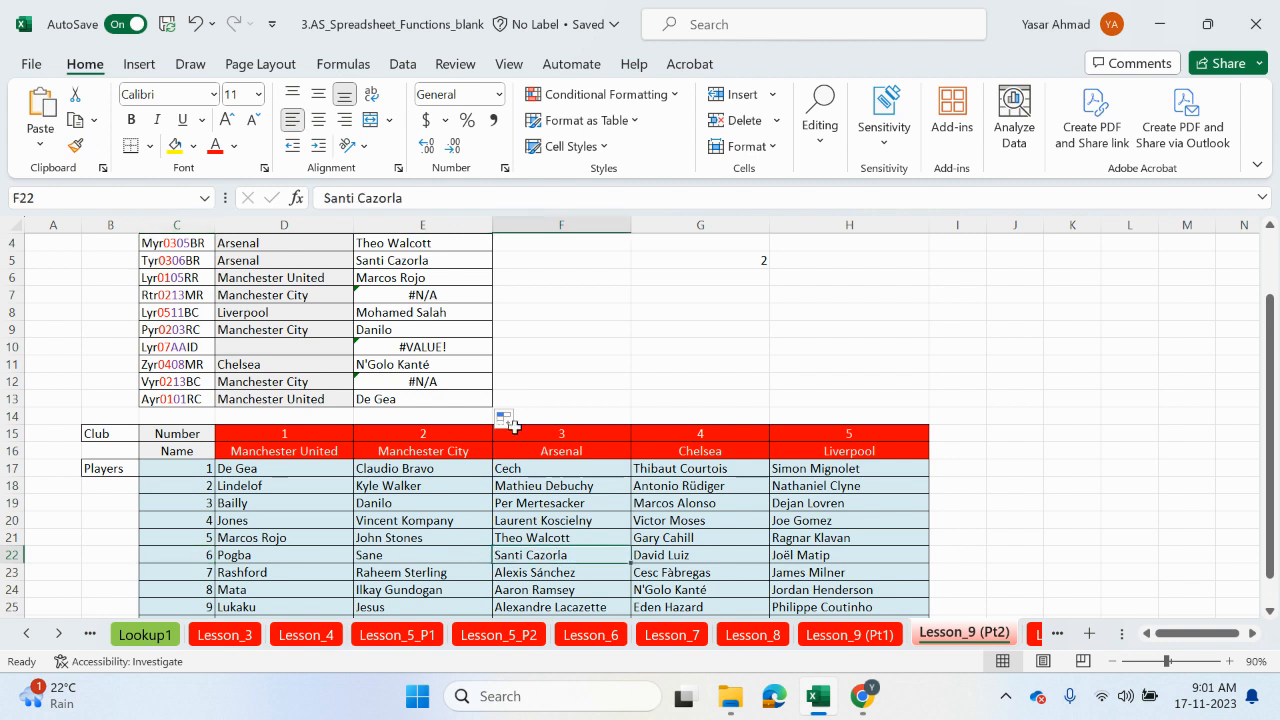
left_click(376, 275)
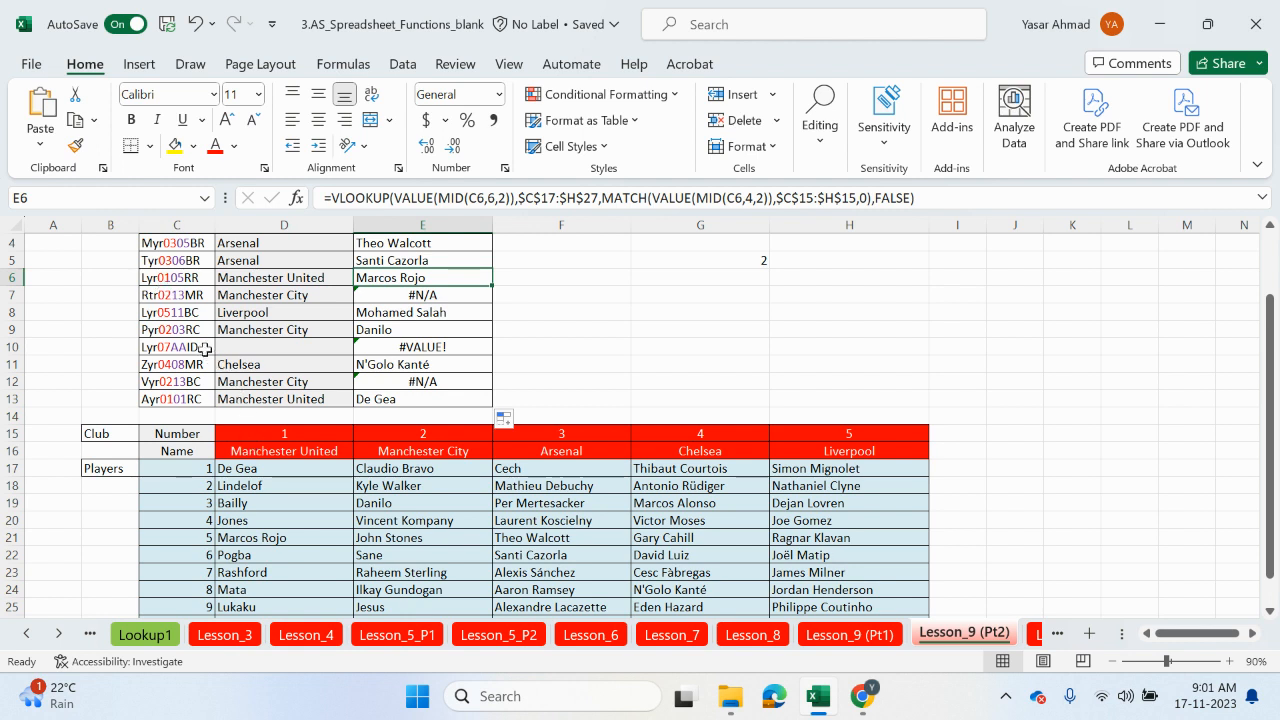
left_click(253, 543)
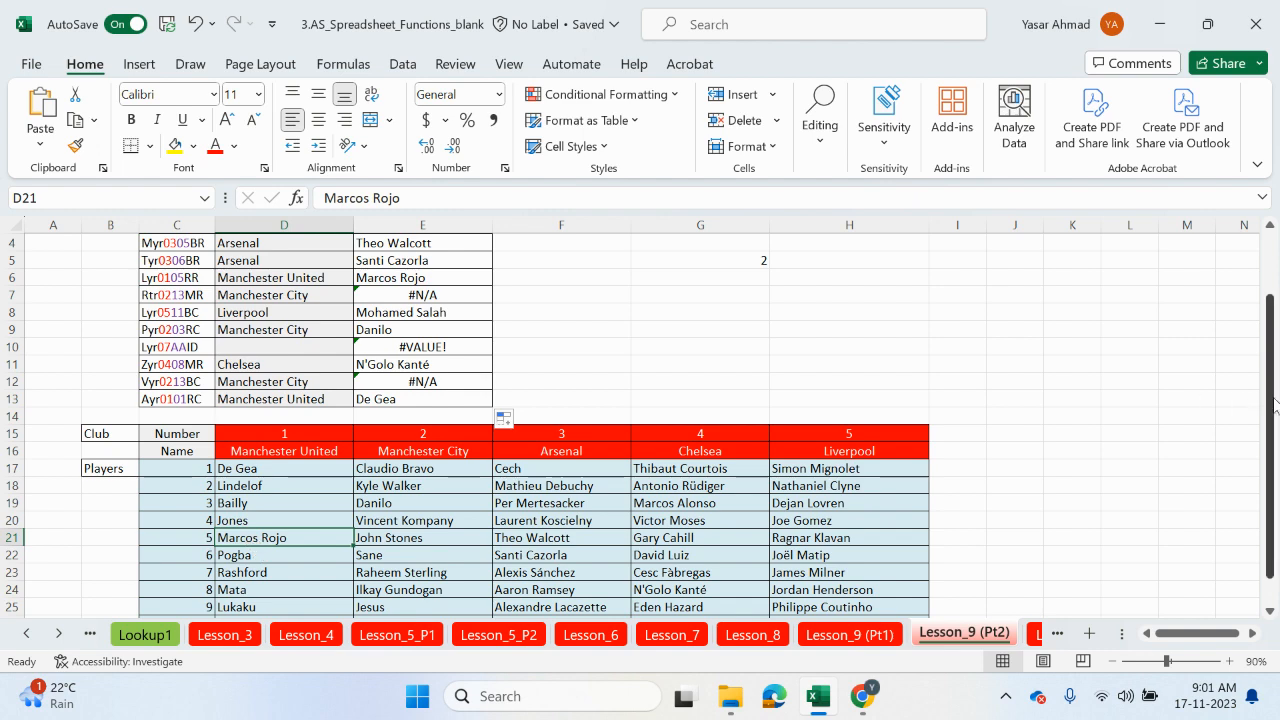
Step: Wrap the existing VLOOKUP formula in E4 inside an IFERROR function as its value argument
left_click_drag(1272, 402, 1274, 335)
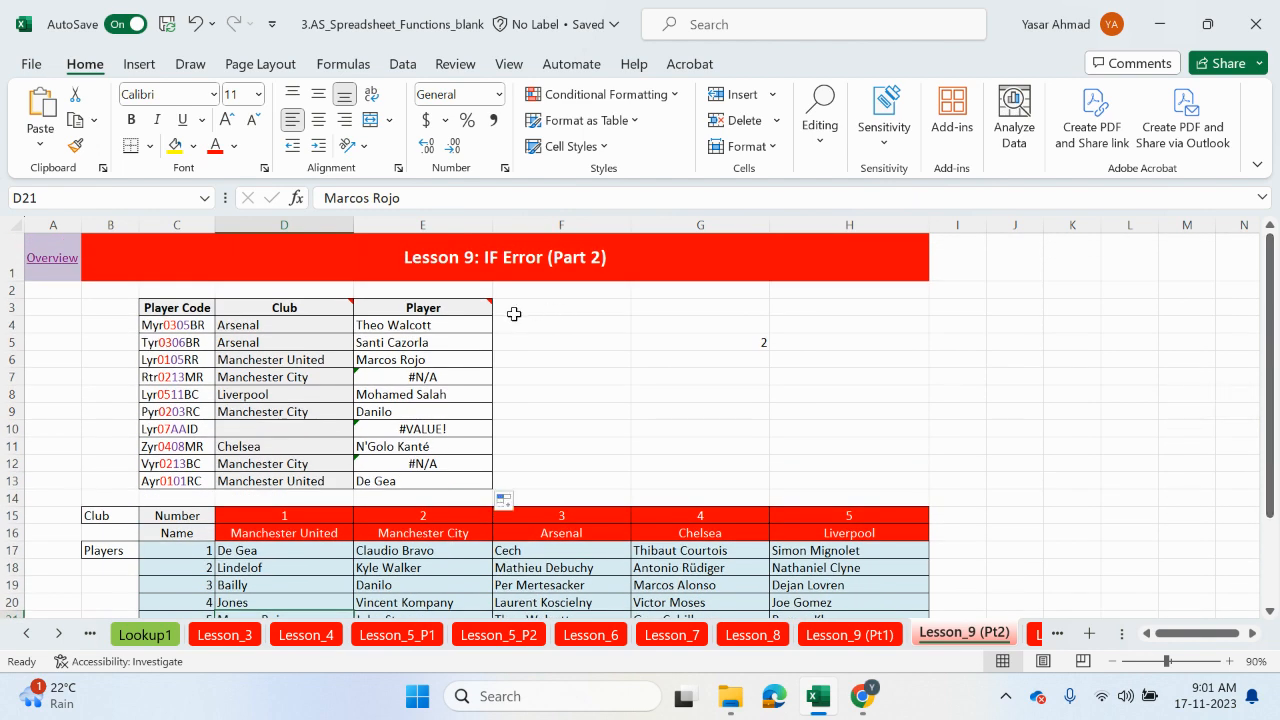
left_click(476, 322)
left_click(330, 196)
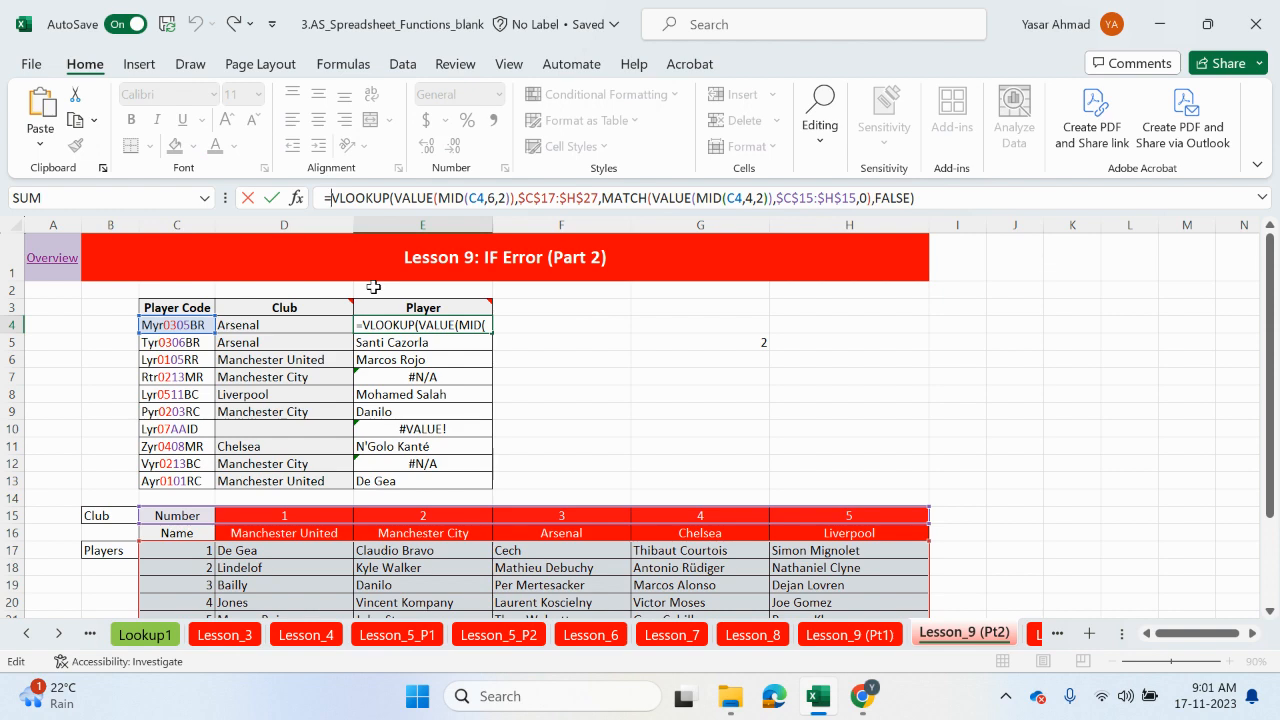
type("if")
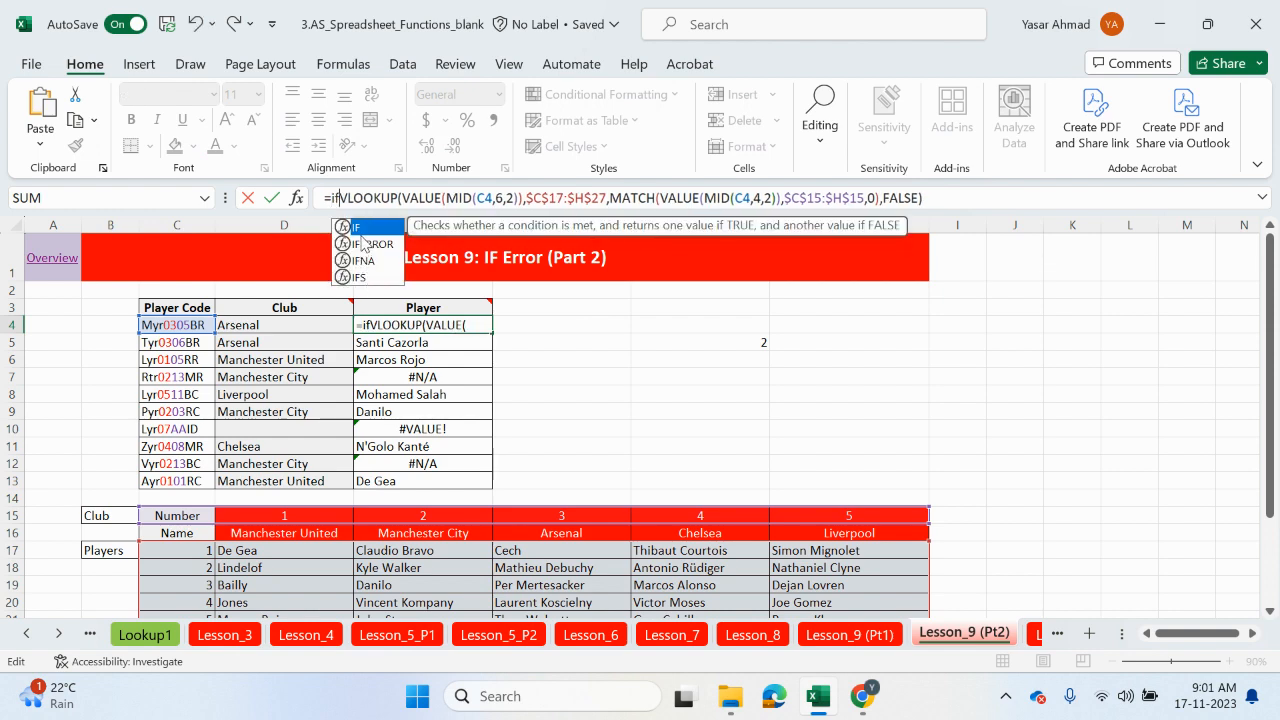
double_click(365, 243)
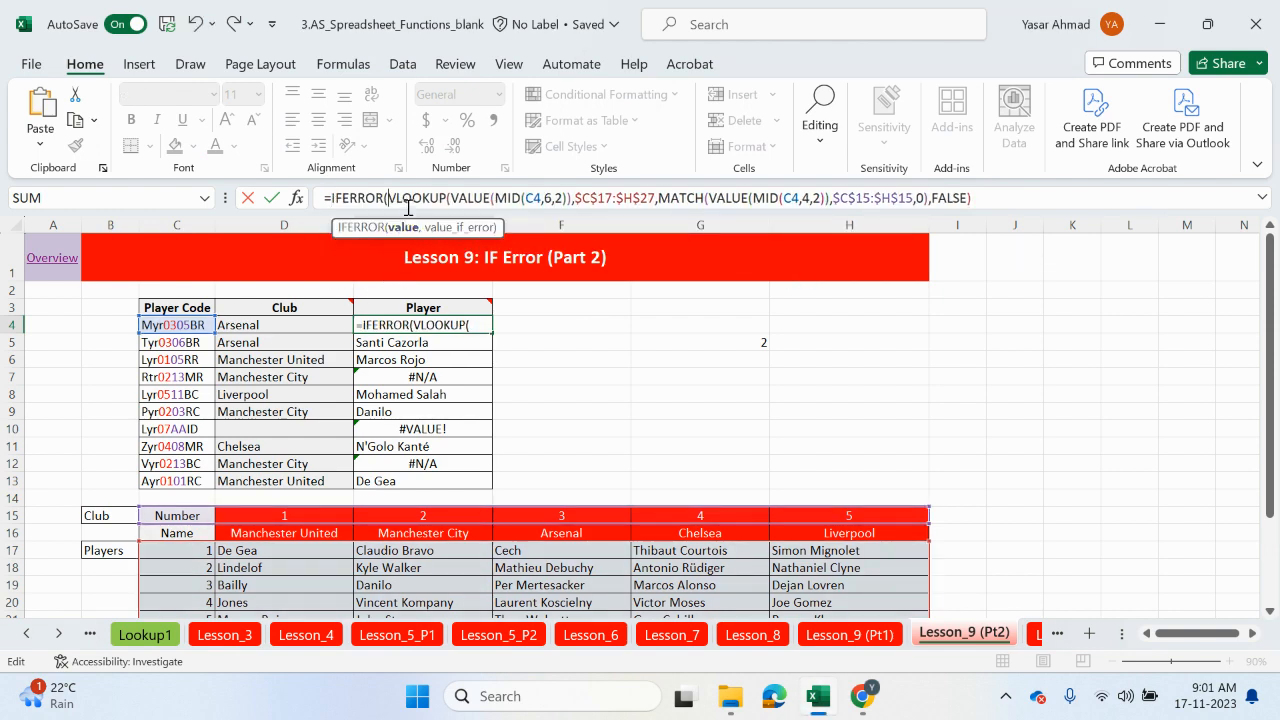
Step: Complete the E4 IFERROR with an empty string "" as the error value and fill the formula down through E13
left_click(990, 199)
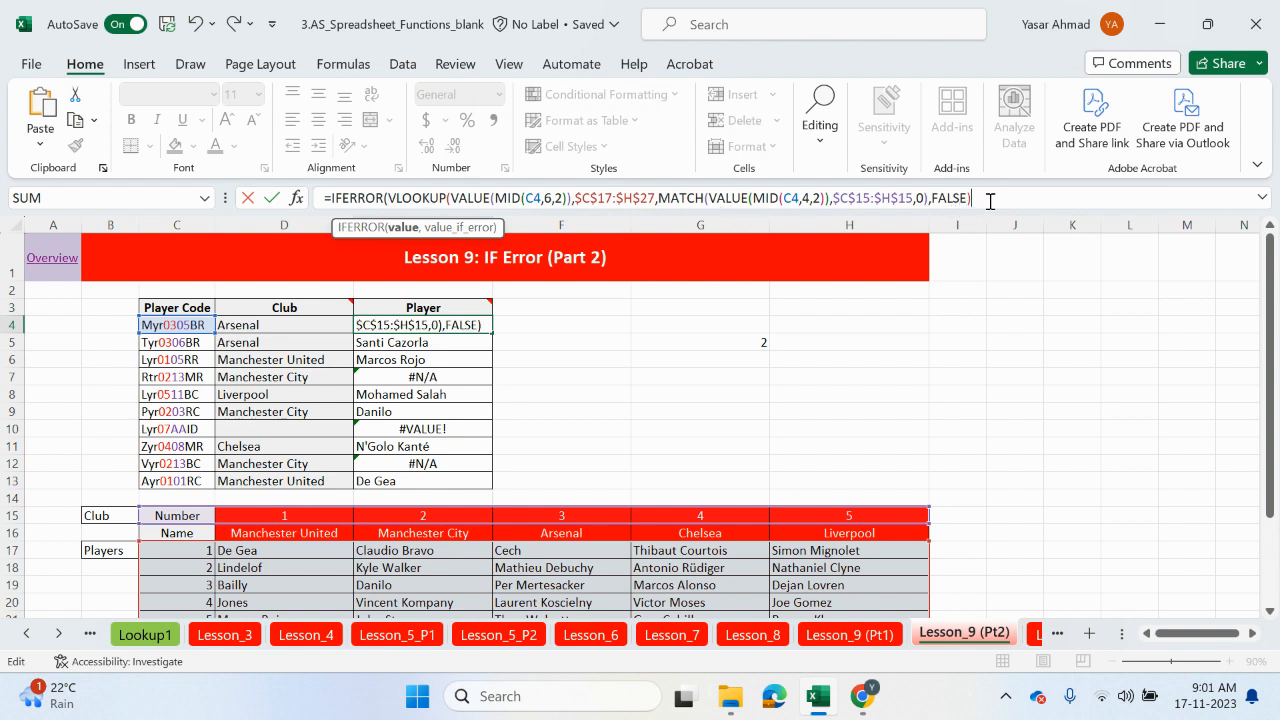
type(",")
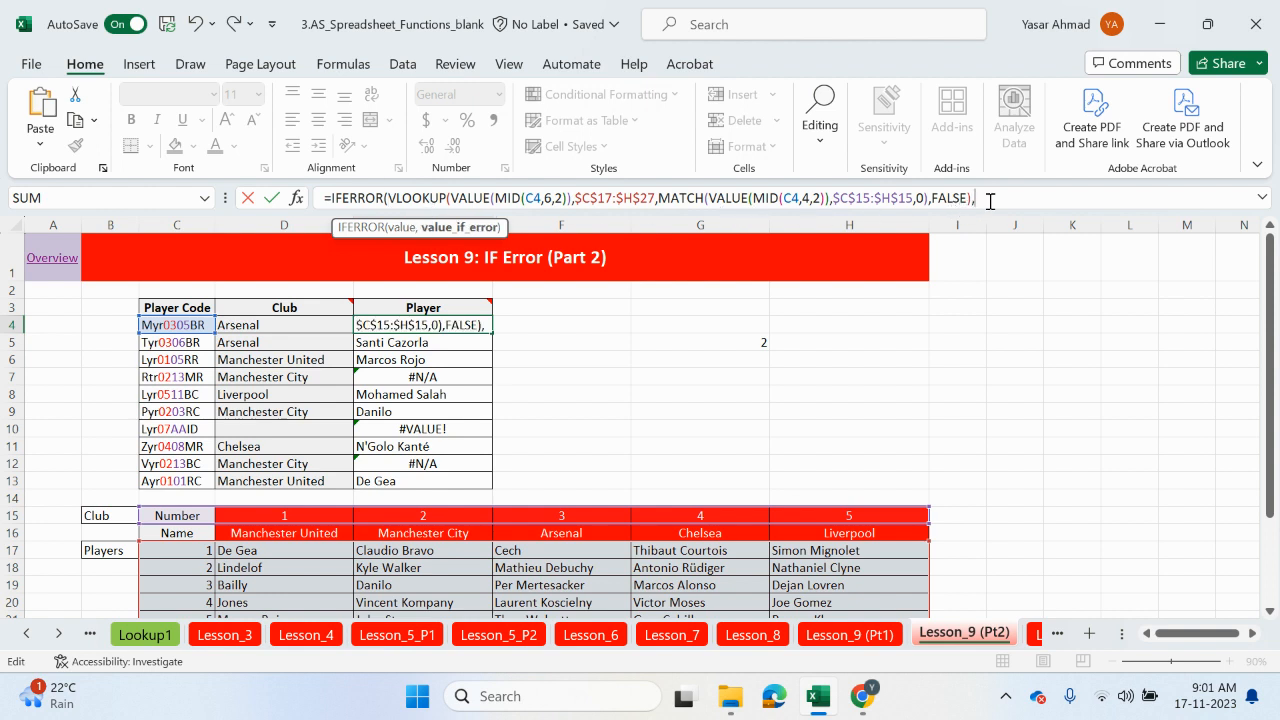
type("\"\"")
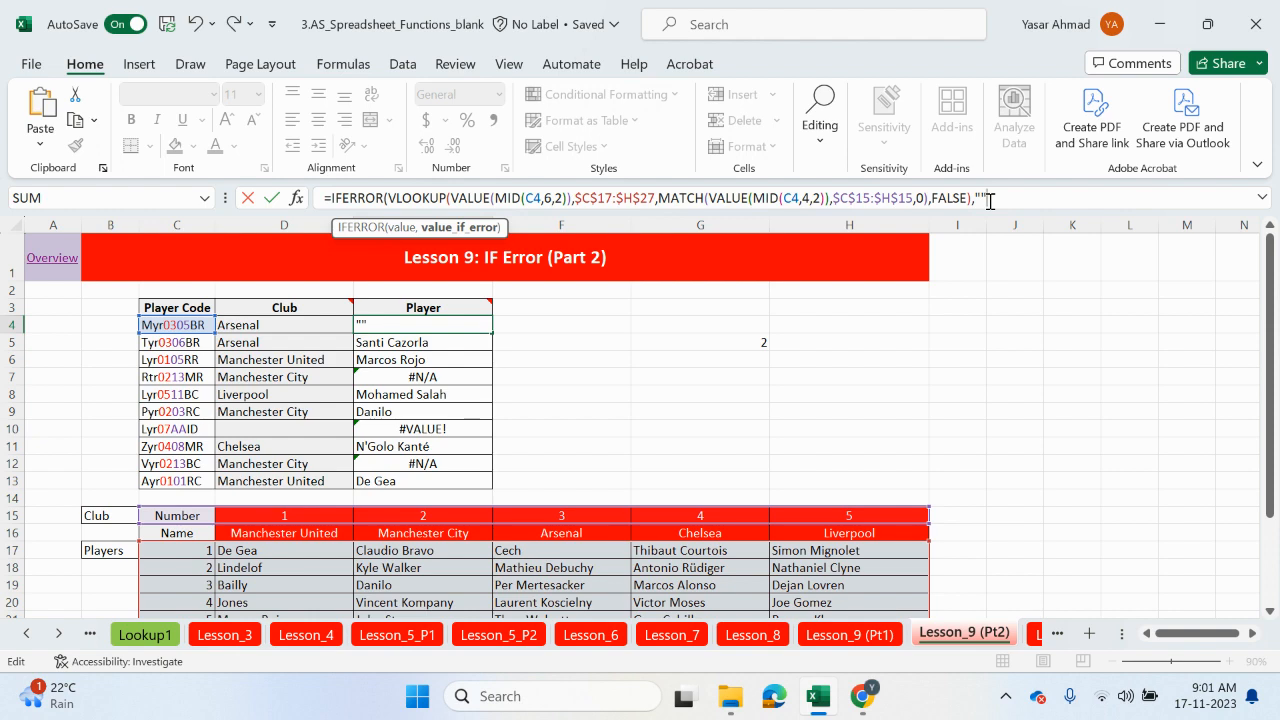
type(")")
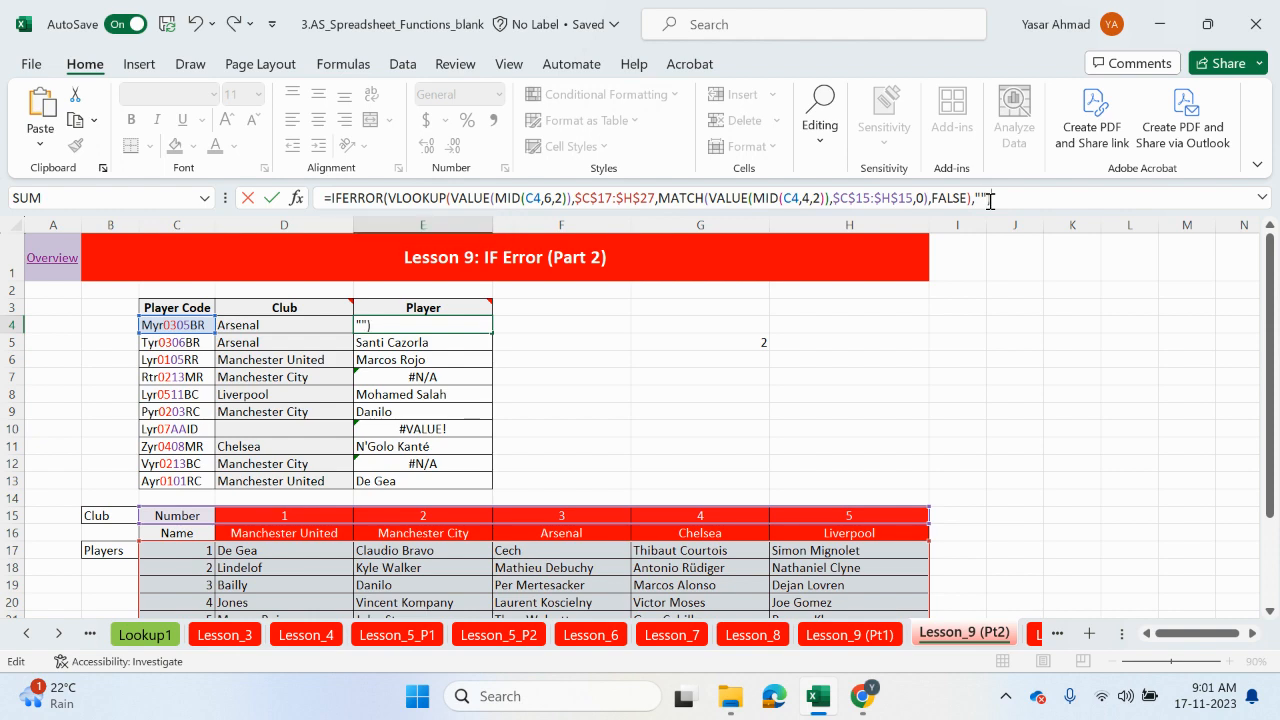
key("Return")
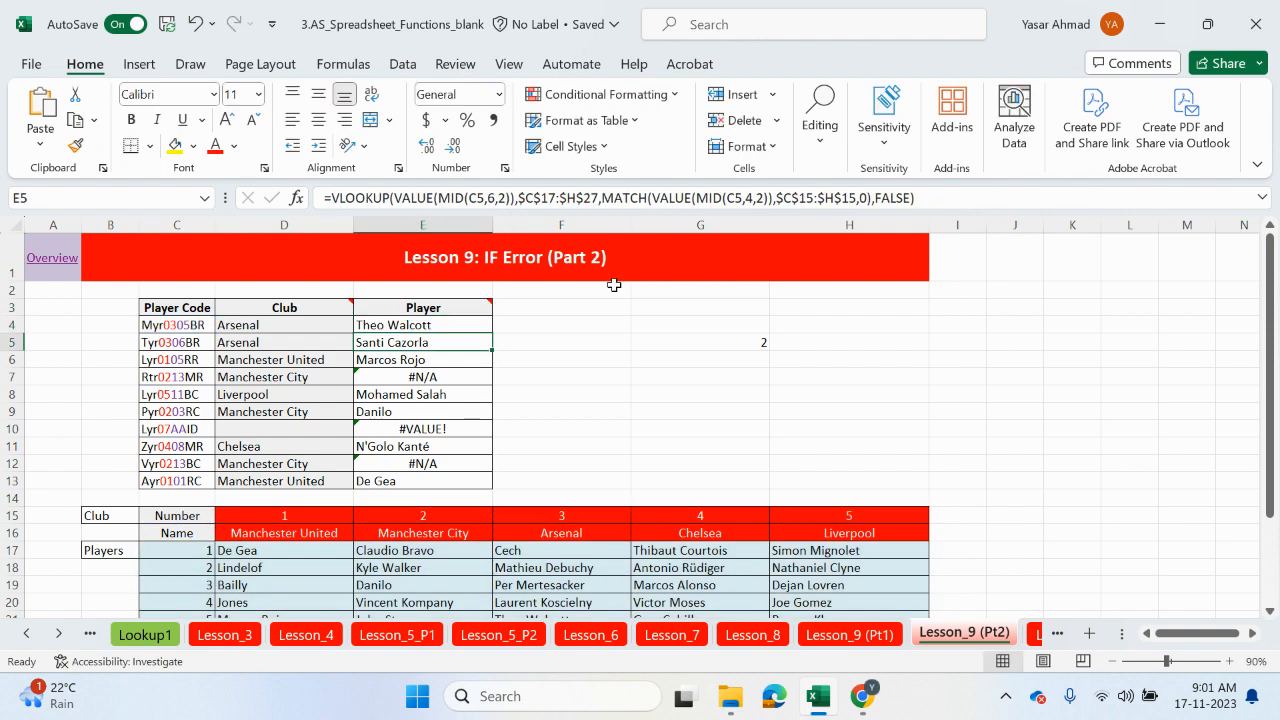
left_click(466, 322)
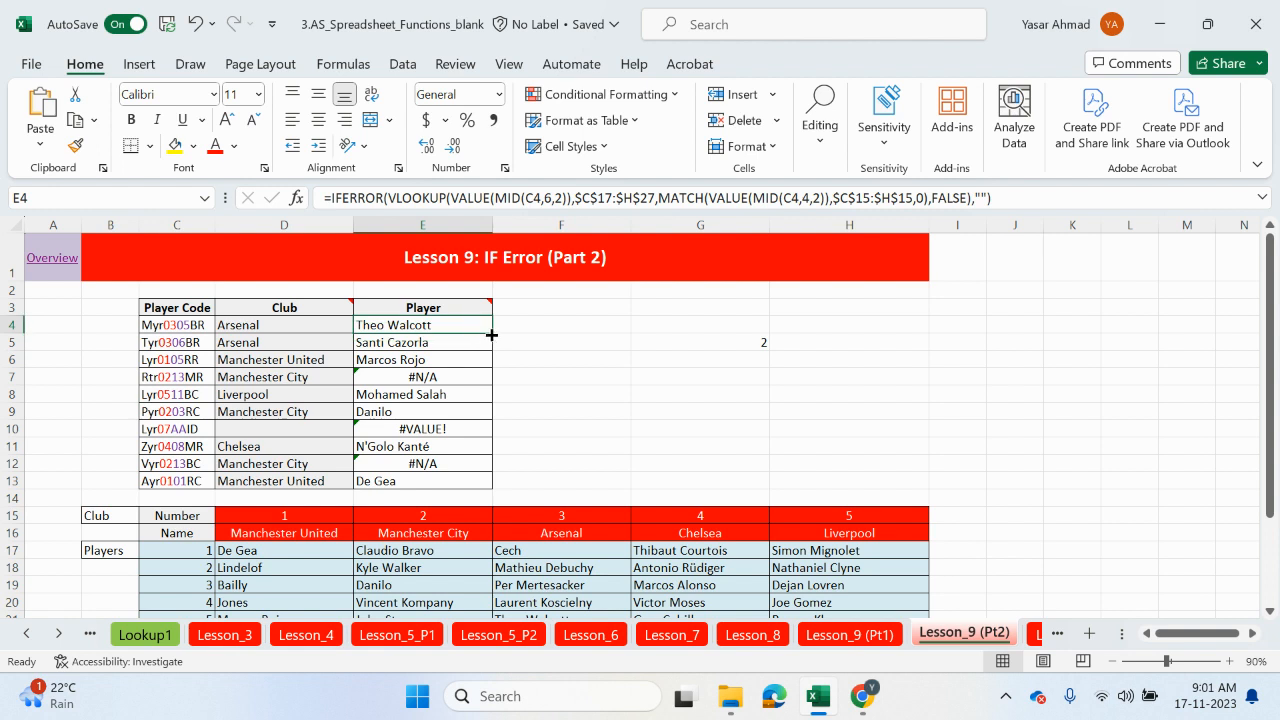
double_click(491, 335)
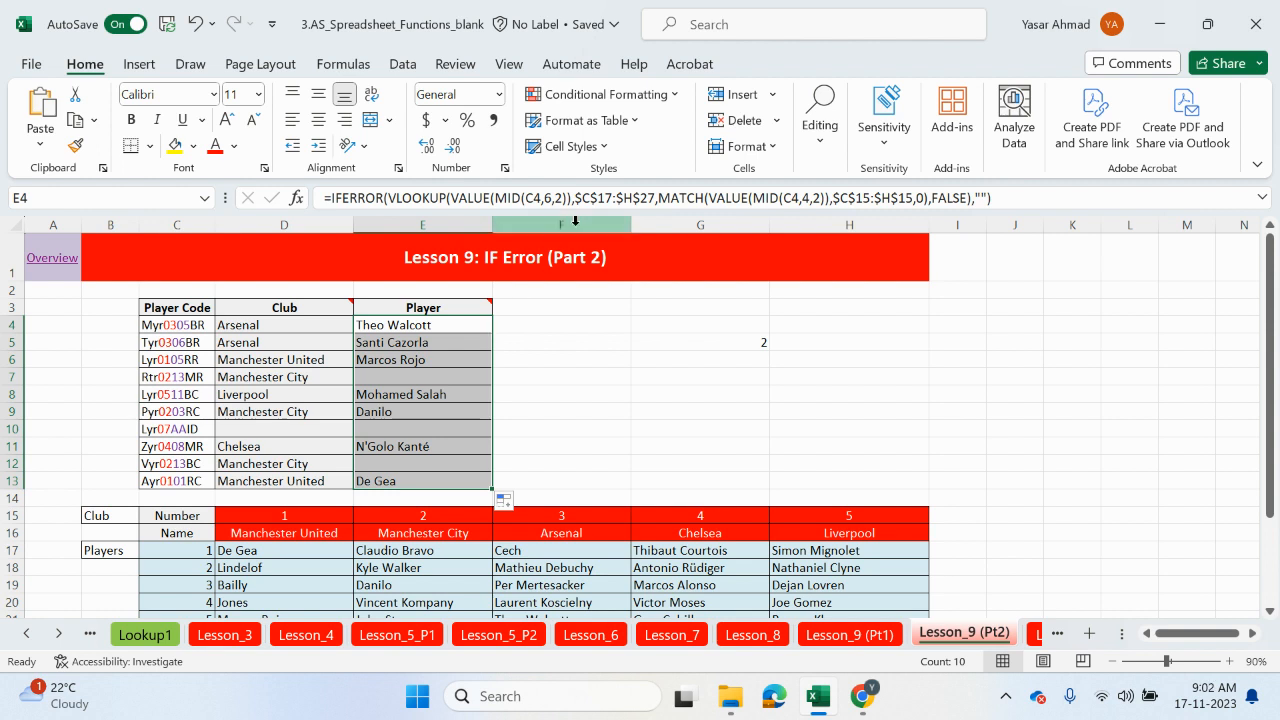
Step: Change the IFERROR error value in E4 to "EM" and fill the formula down through E13
left_click(981, 197)
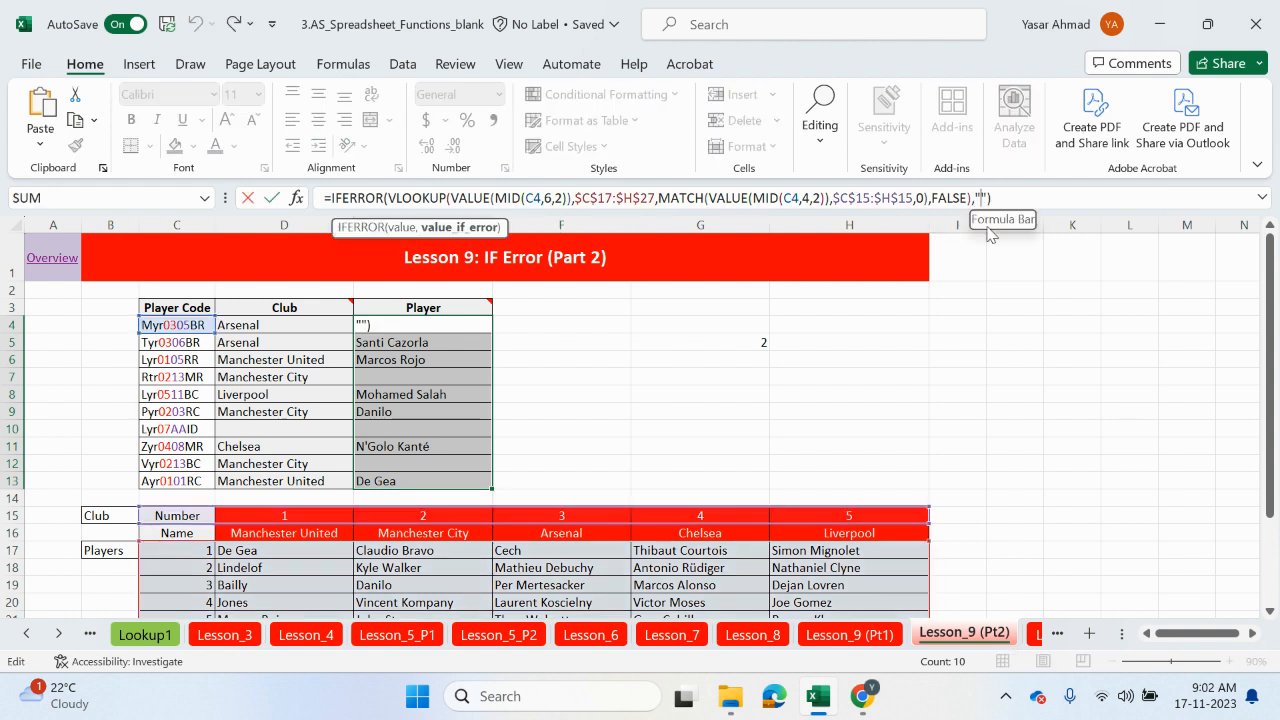
type("EM")
key("Return")
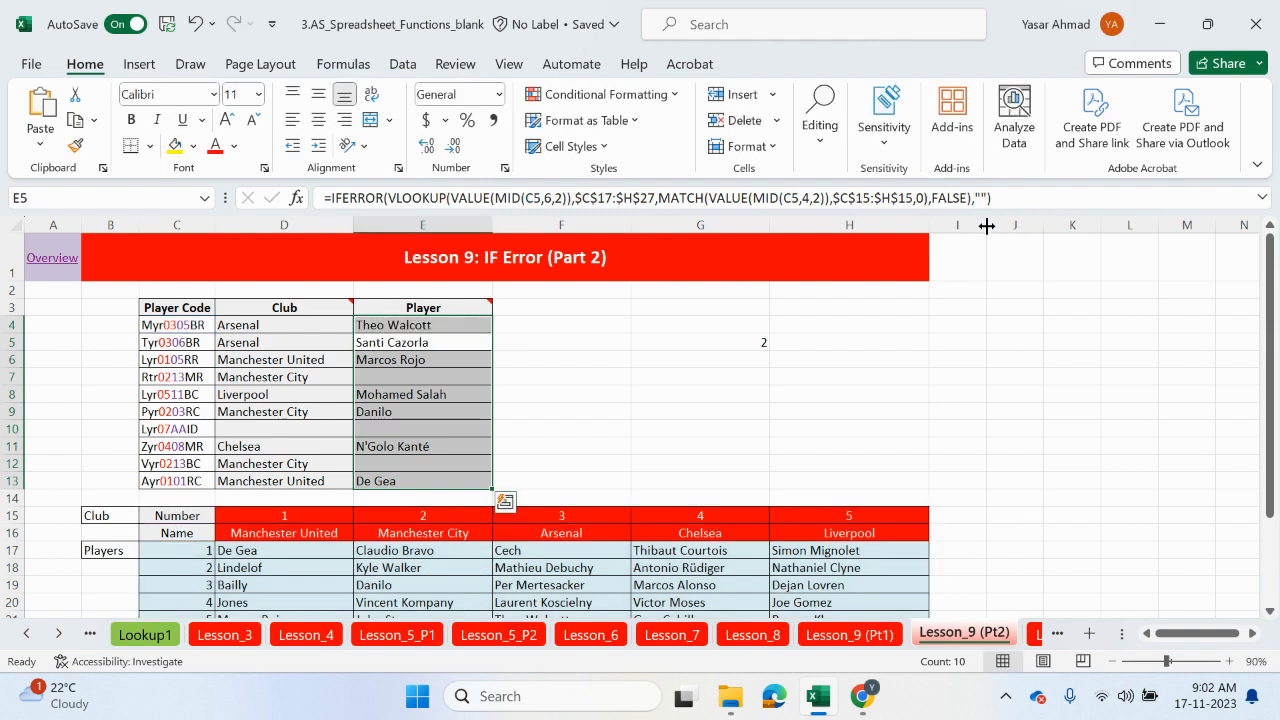
left_click(478, 323)
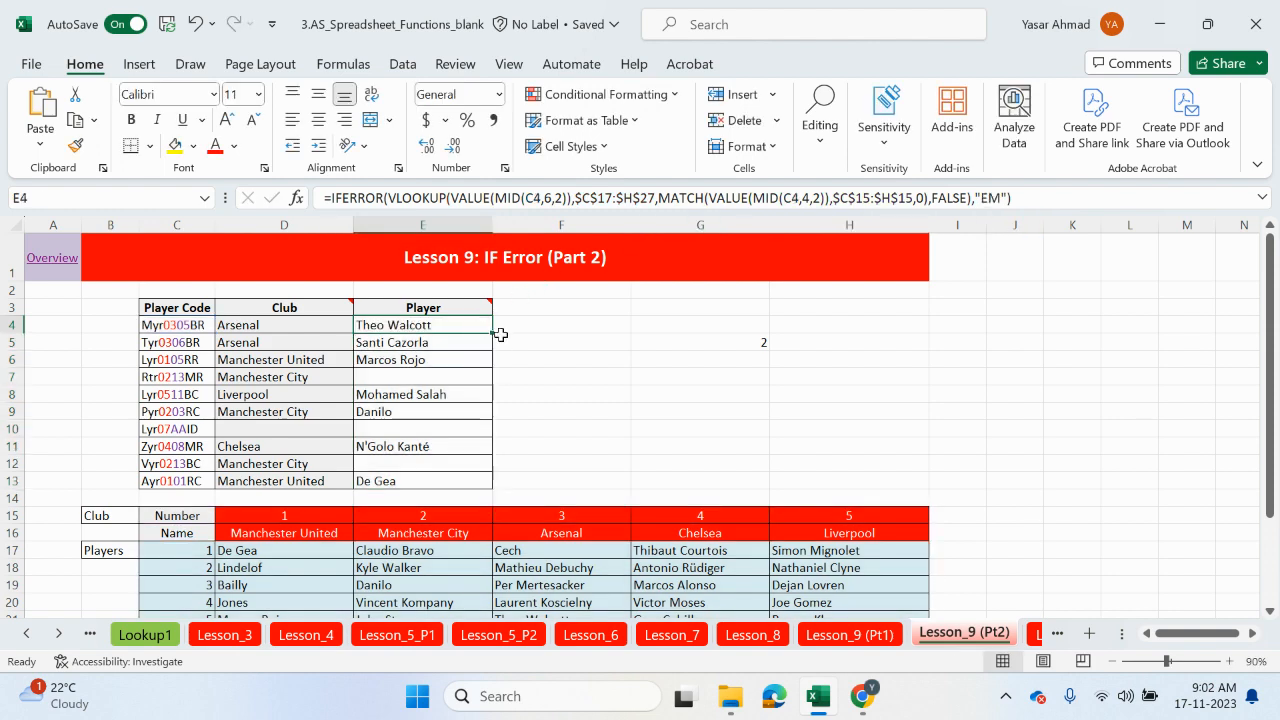
double_click(490, 332)
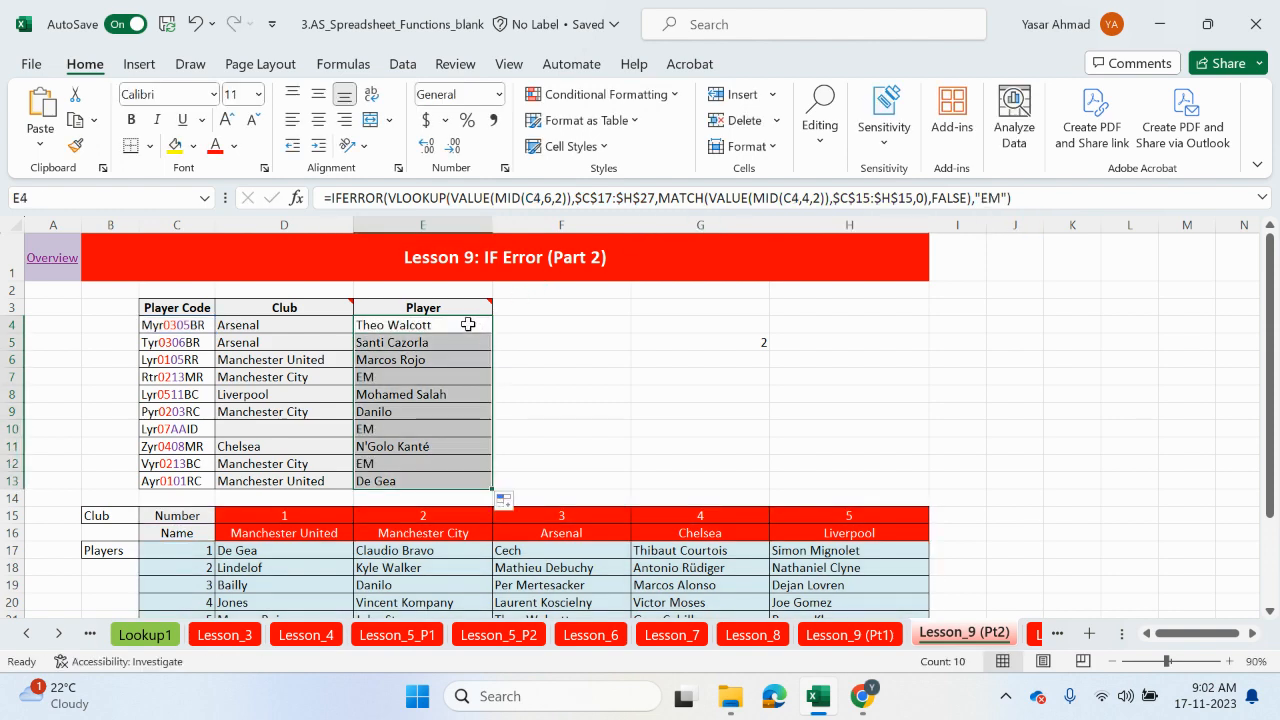
Step: Restore the IFERROR error value in E4 to an empty string "" and refill the Player column down through E13
left_click(466, 323)
left_click(1001, 199)
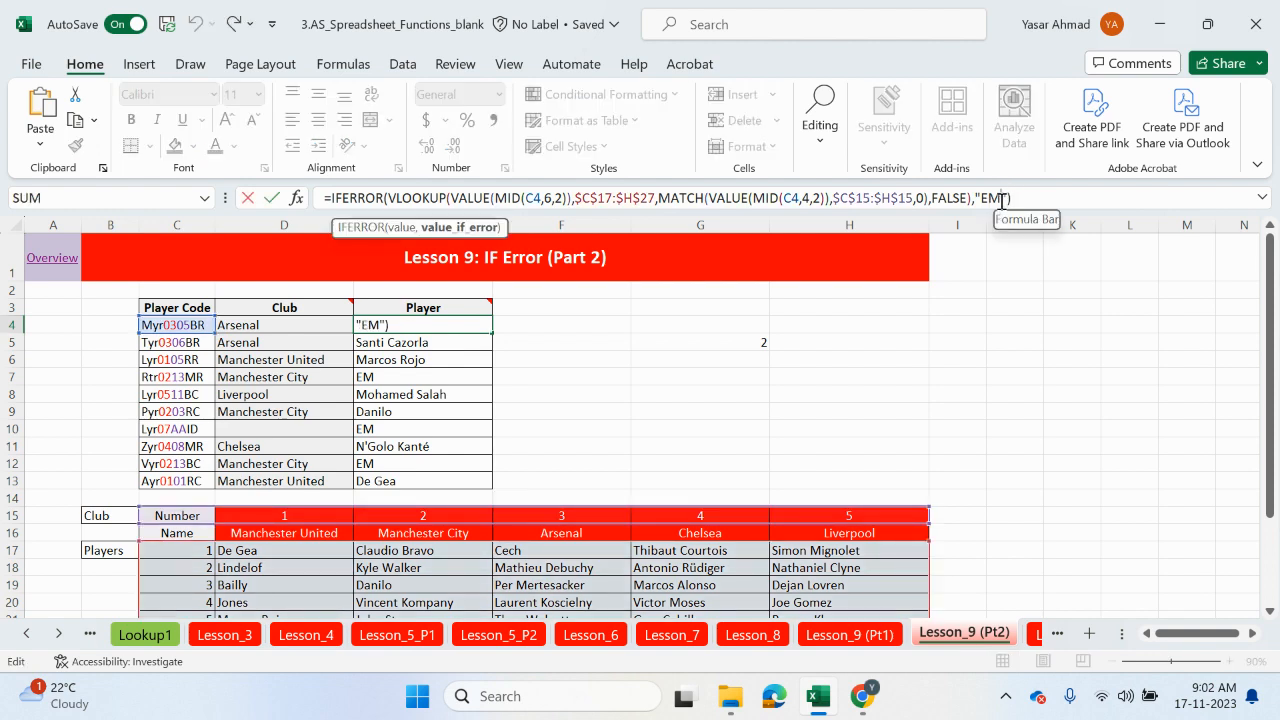
key("BackSpace")
key("BackSpace")
key("Return")
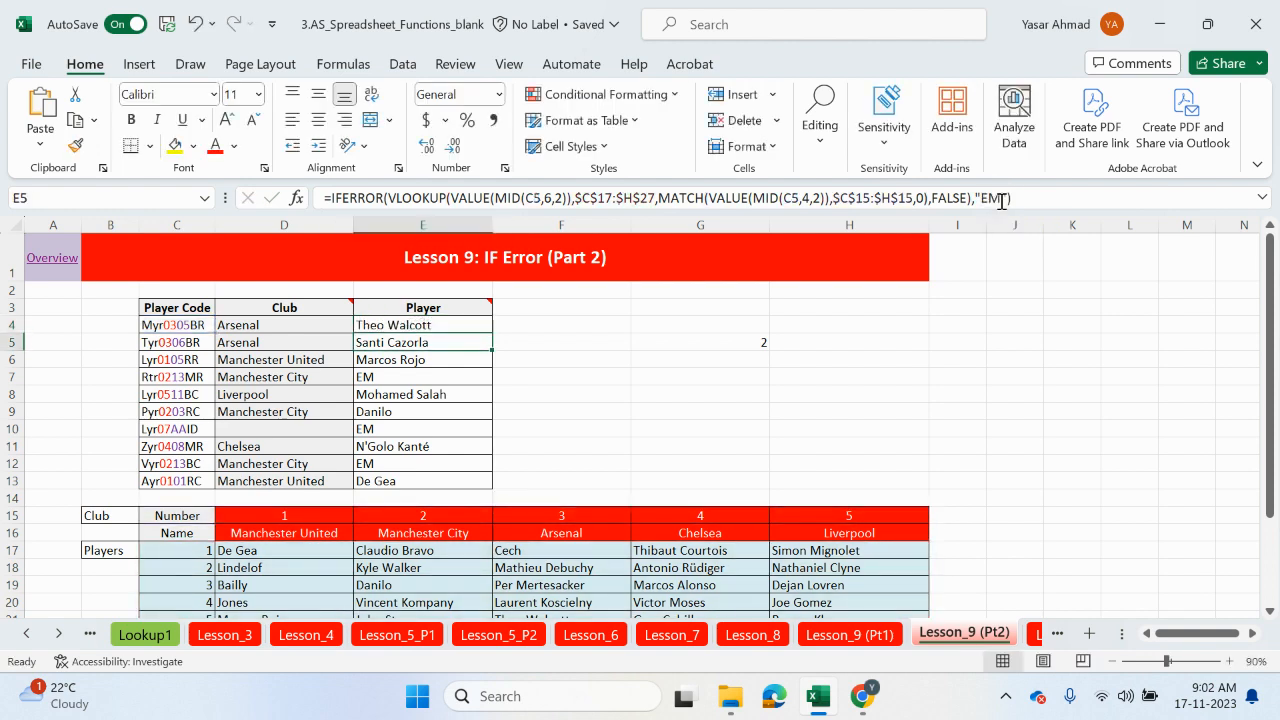
left_click(476, 327)
double_click(491, 332)
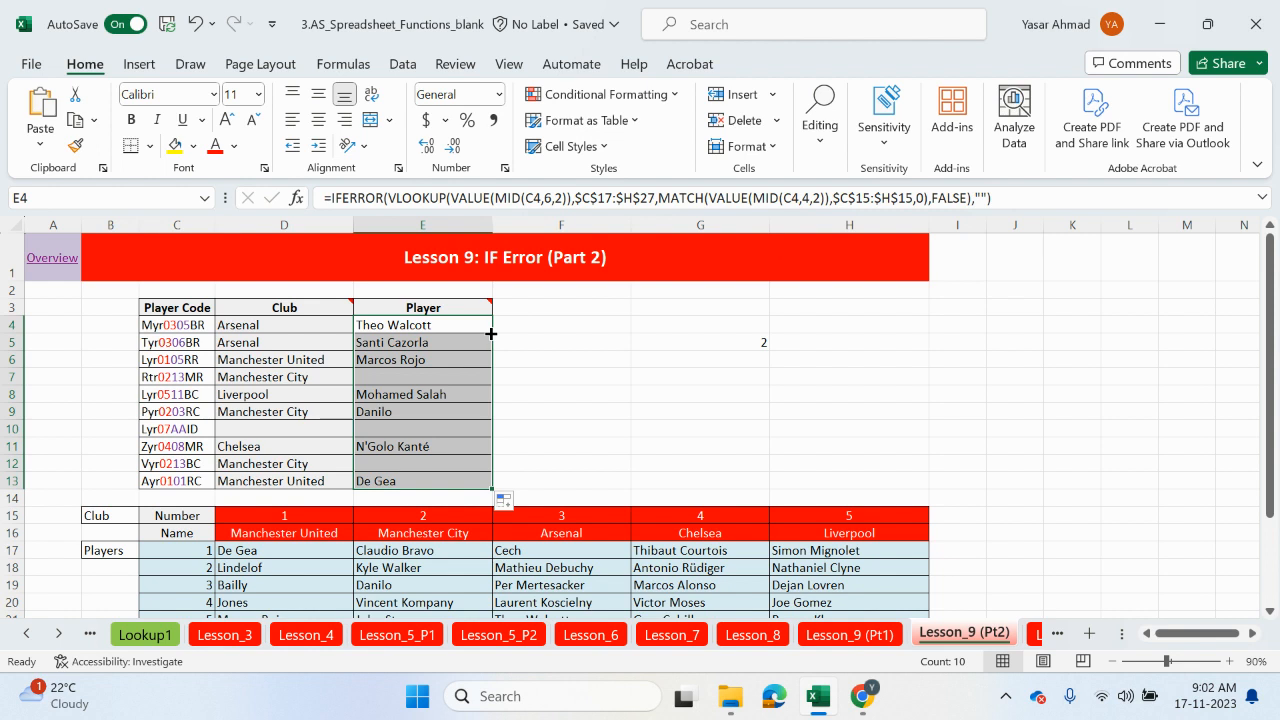
left_click(866, 700)
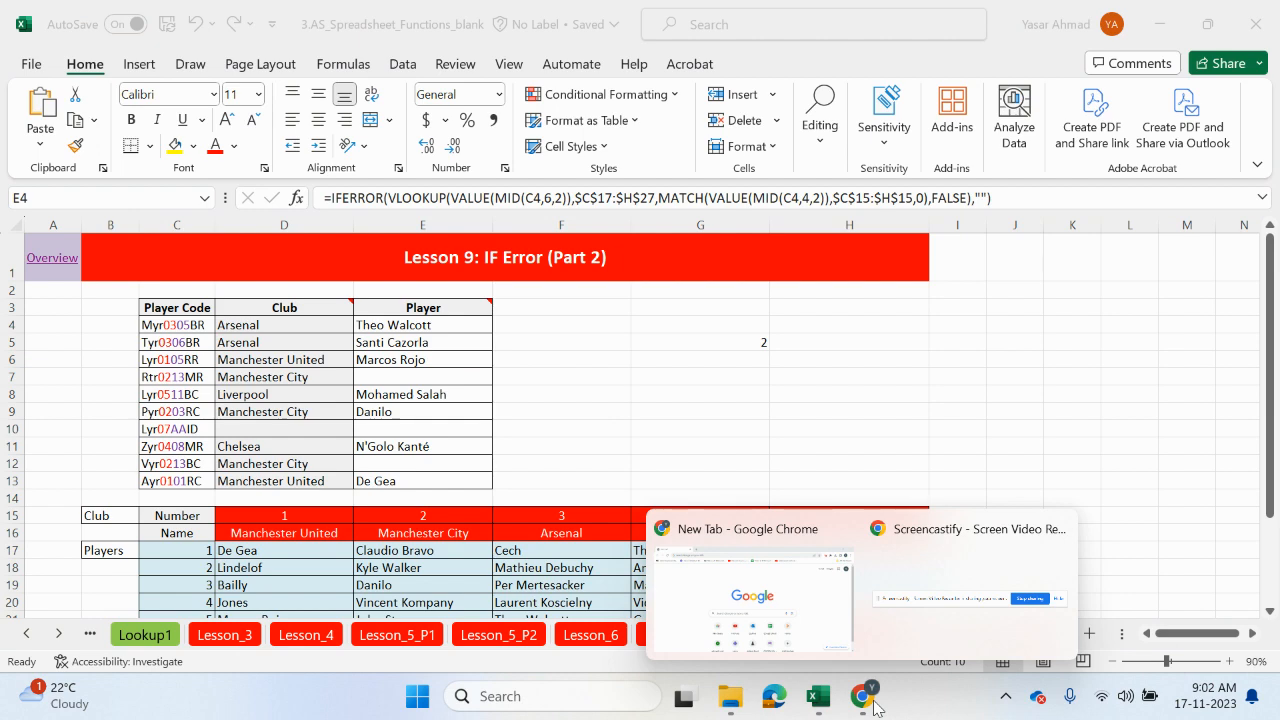
left_click(806, 632)
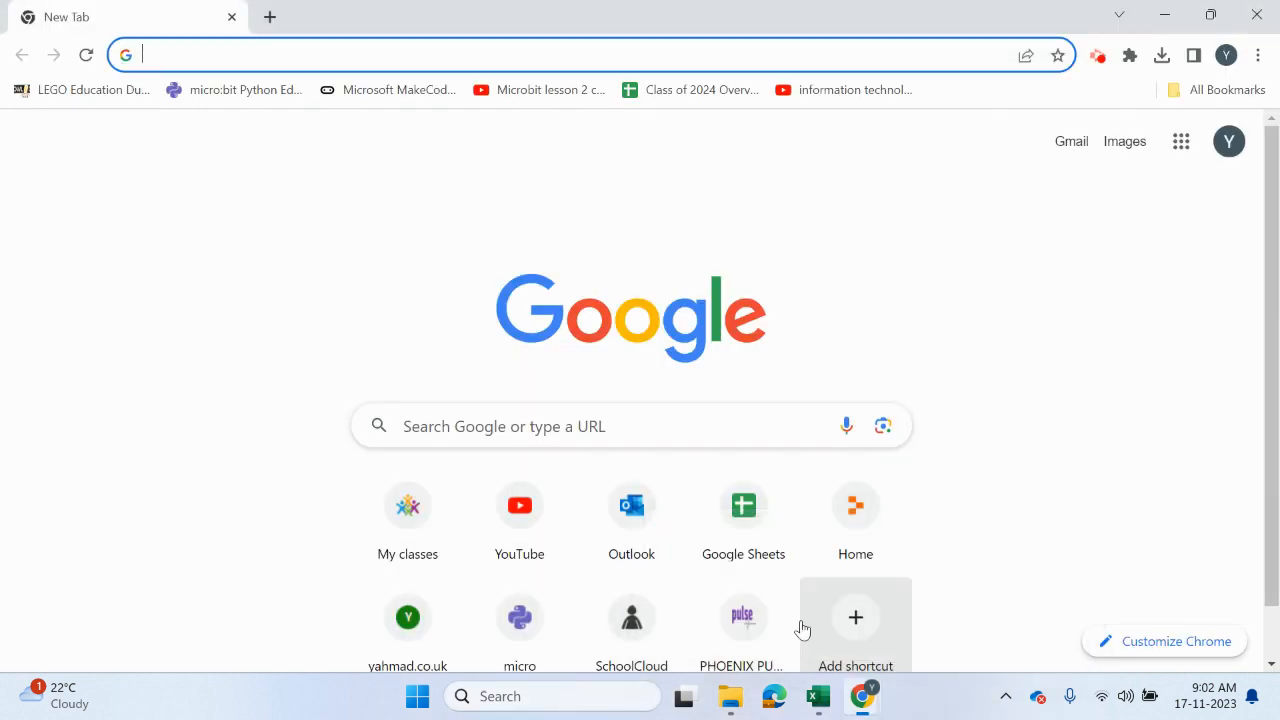
left_click(1098, 56)
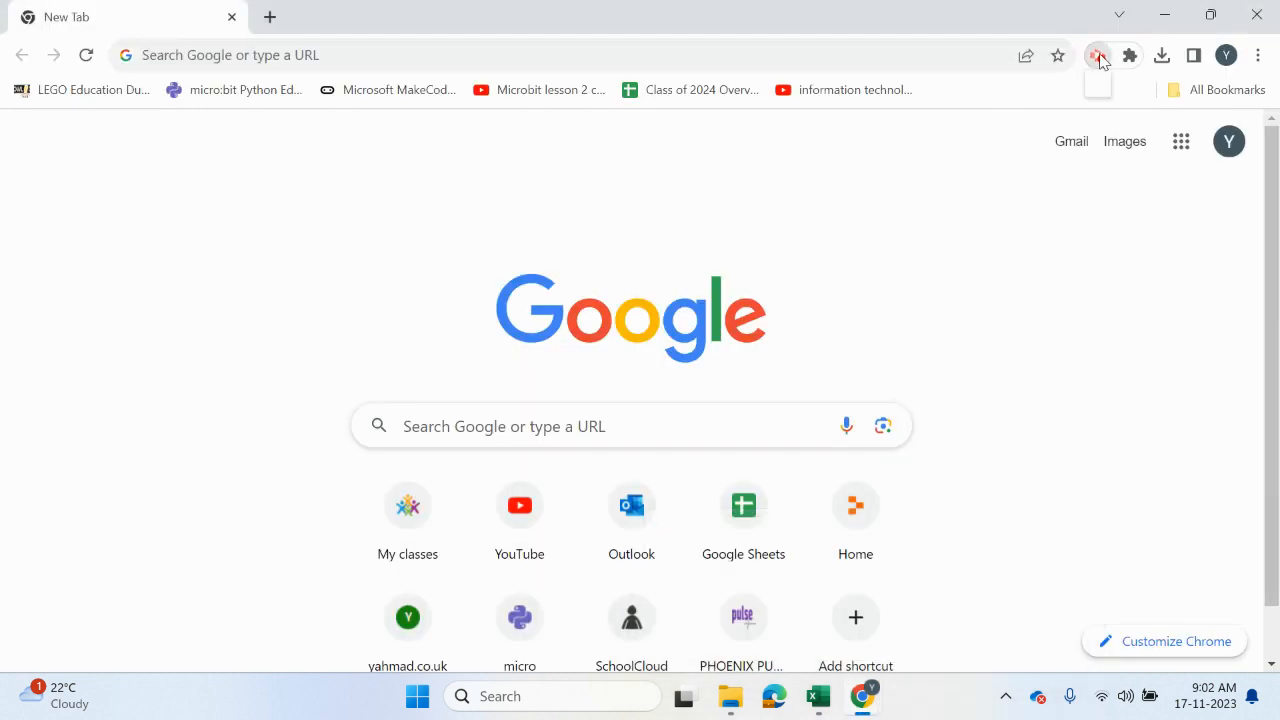